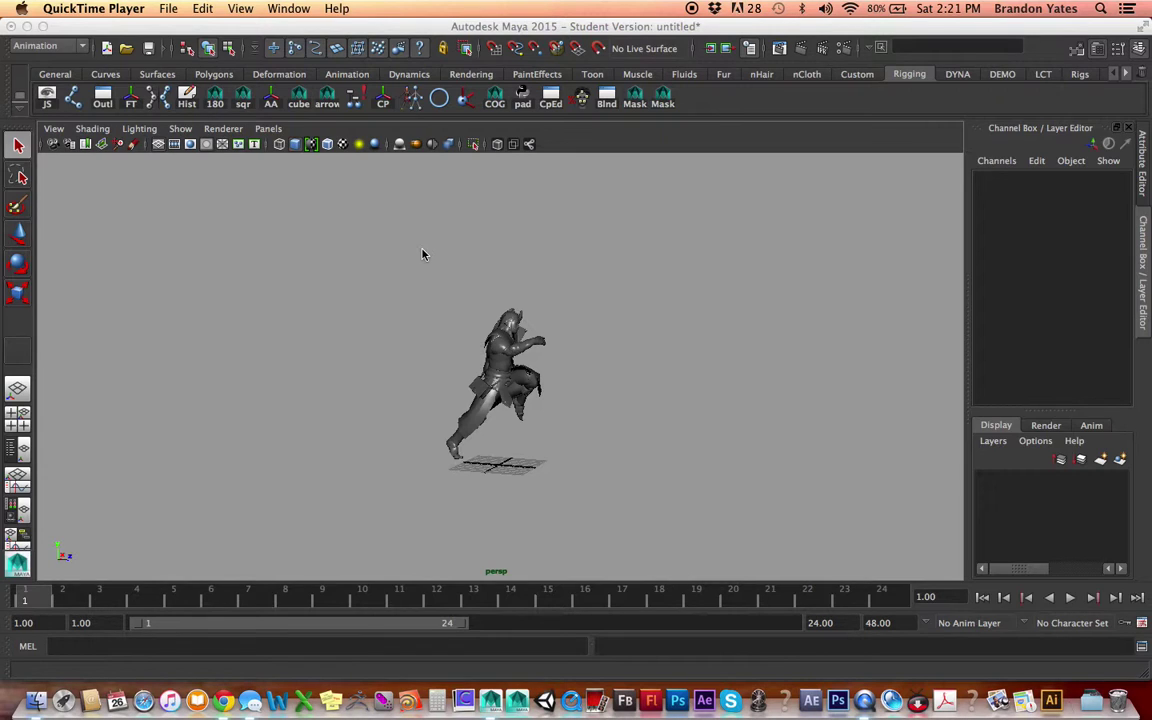
- Examine the running character's pose and animation from the side and the front
mouse_move(392, 308)
left_mouse_down("alt")
mouse_move(373, 316)
mouse_move(406, 322)
left_mouse_up("alt")
right_click_drag(406, 322, 520, 327, "alt")
left_click_drag(520, 327, 540, 315, "alt")
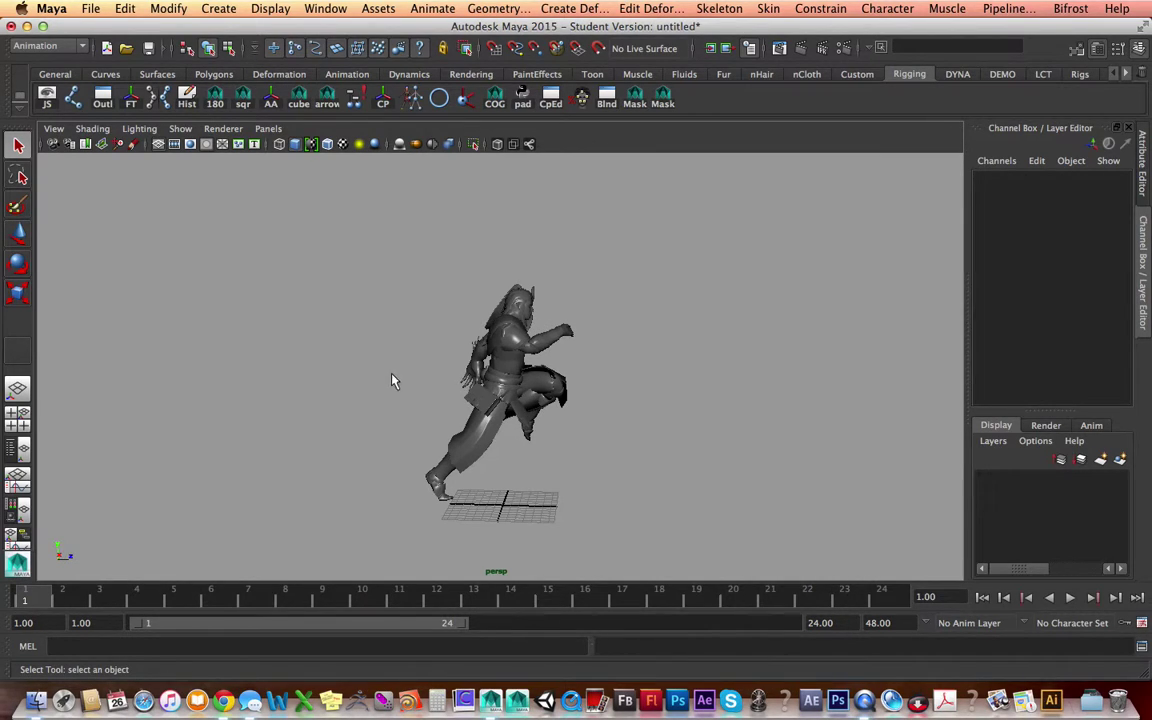
left_click_drag(386, 356, 385, 355, "alt")
middle_click_drag(385, 354, 329, 321, "alt")
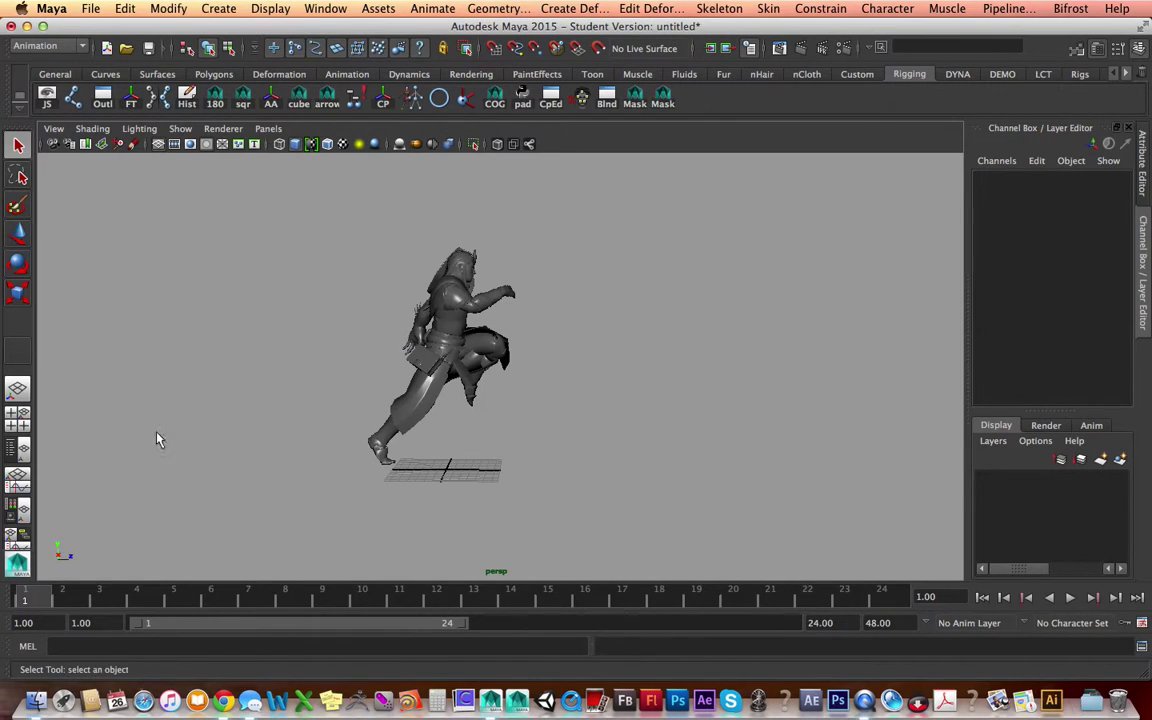
left_click_drag(54, 598, 3, 609)
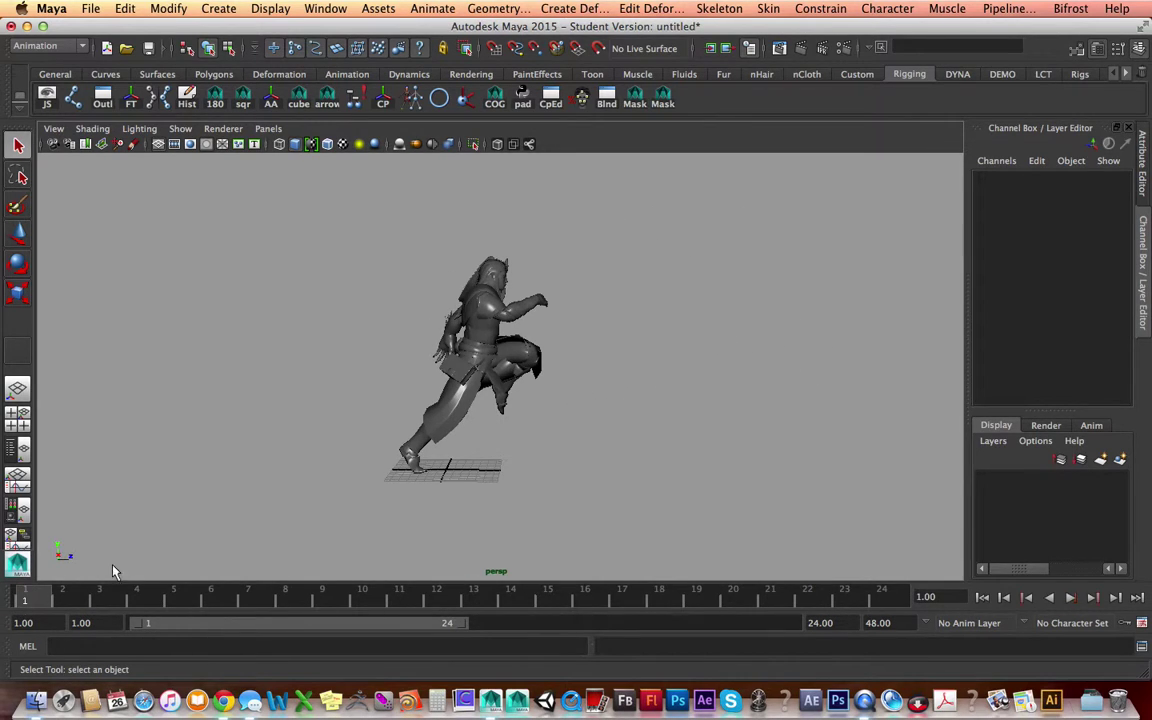
left_click_drag(509, 427, 360, 428, "alt")
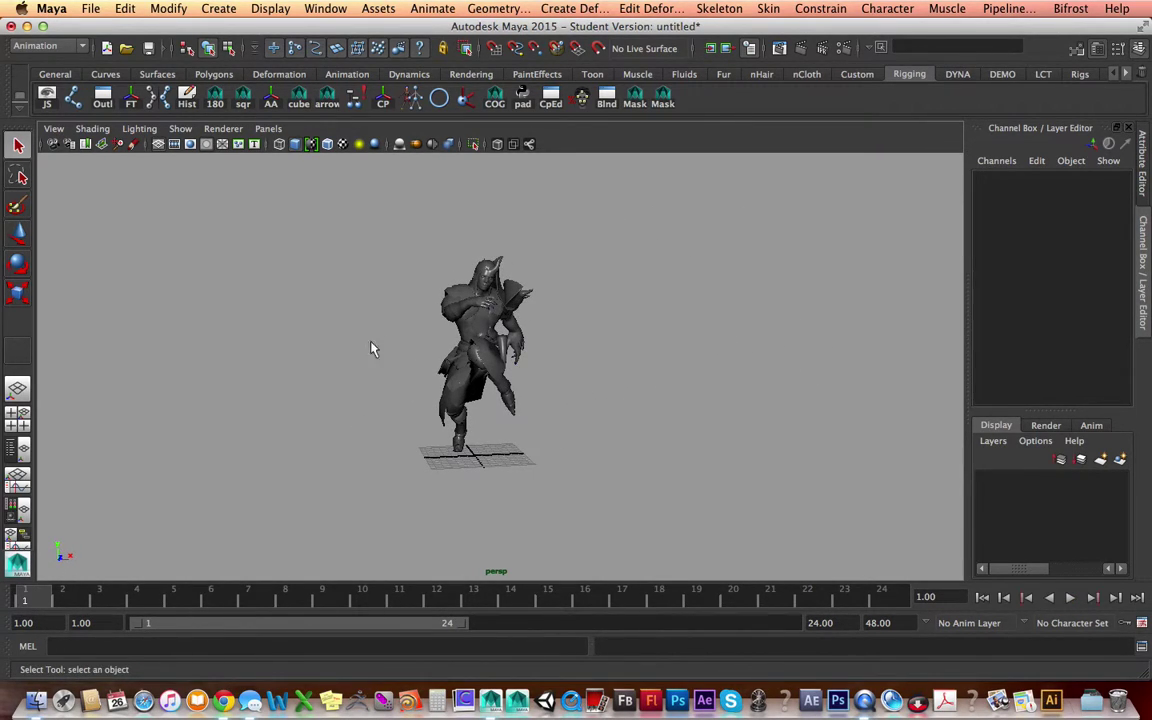
- View the Mixamo website in Chrome, return to Maya and view the character from the side
key("ctrl+Left")
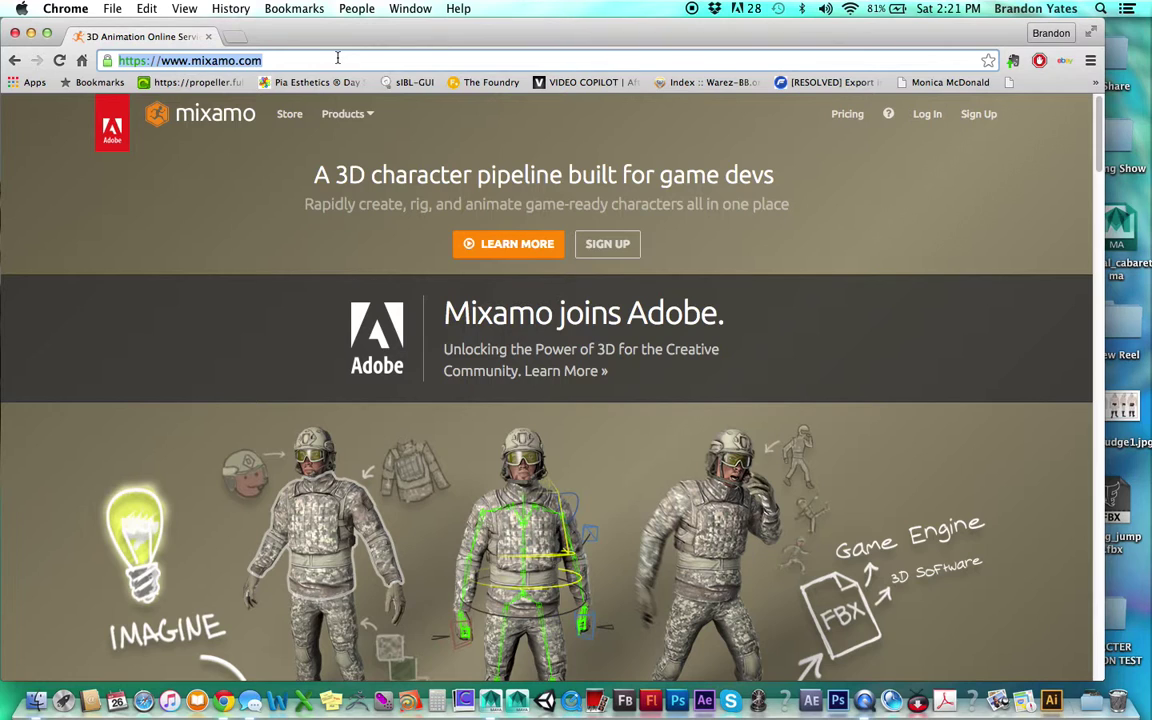
key("ctrl+Right")
left_click_drag(368, 314, 515, 309, "alt")
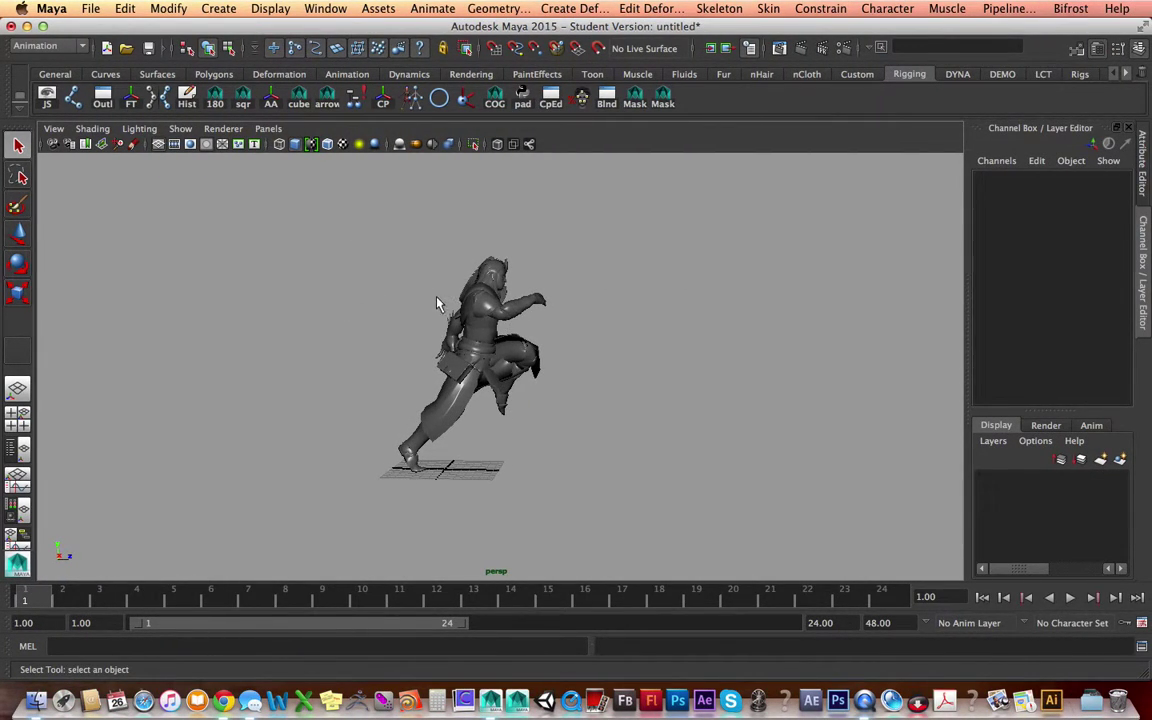
- Turn on X-Ray Joints display in the perspective view and scrub through the animation to check the skeleton
left_click(101, 129)
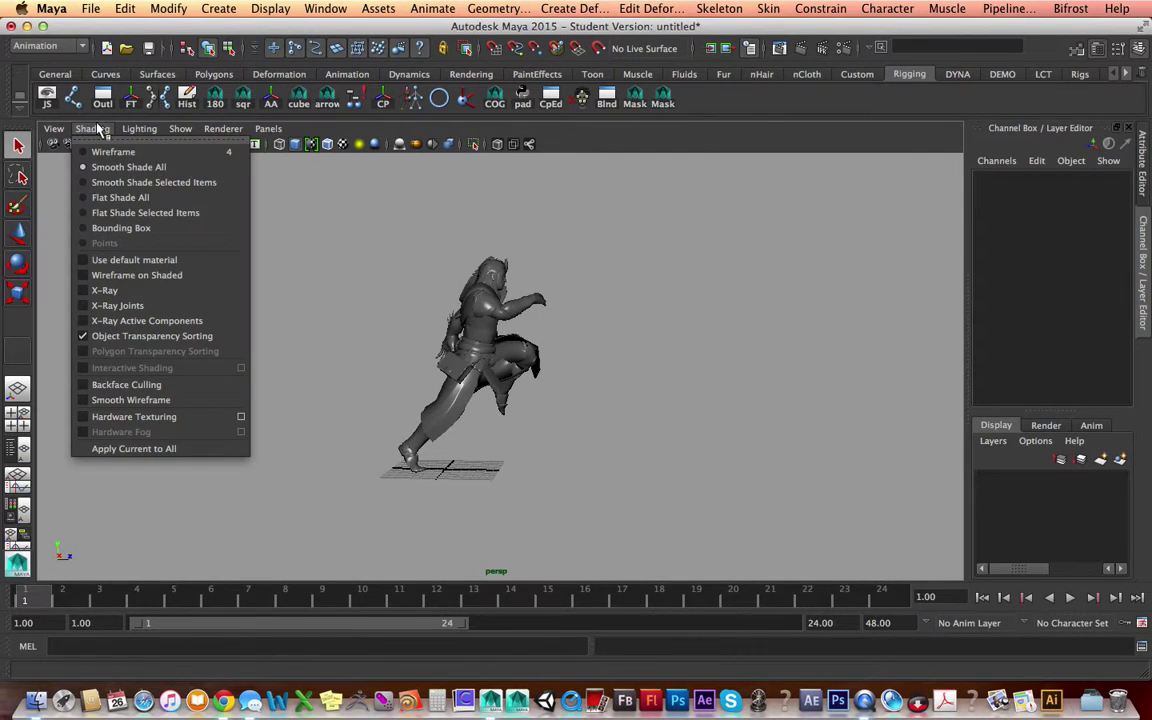
left_click(86, 306)
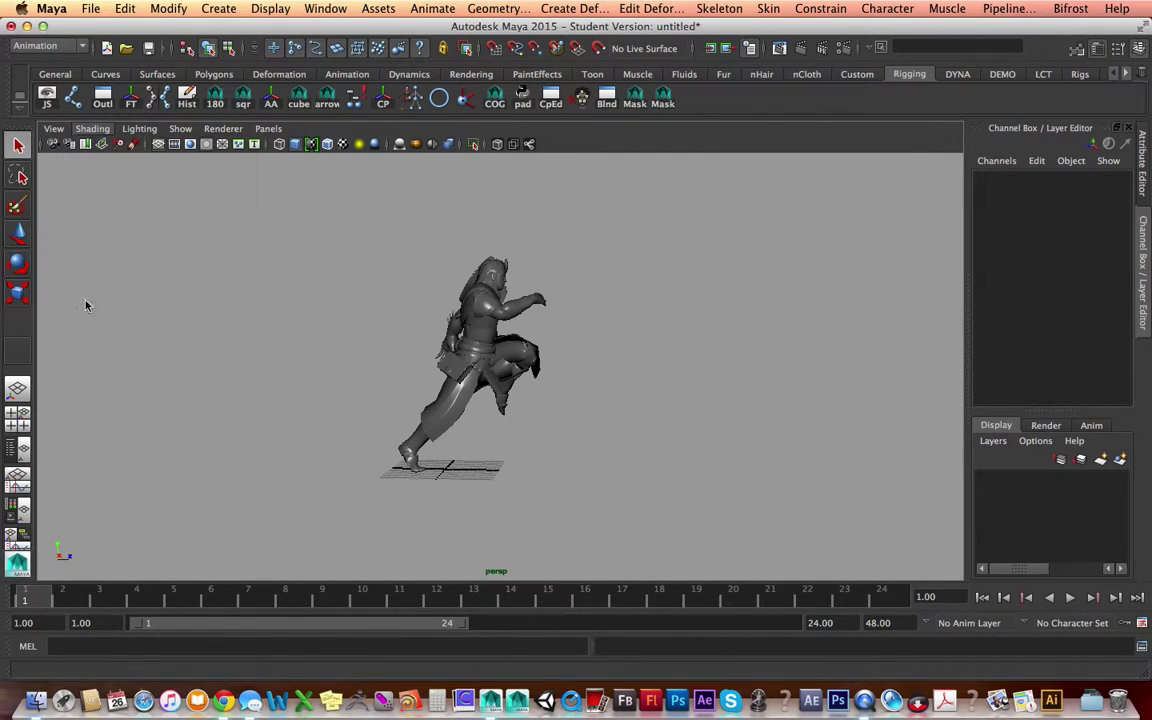
right_click_drag(432, 341, 598, 360, "alt")
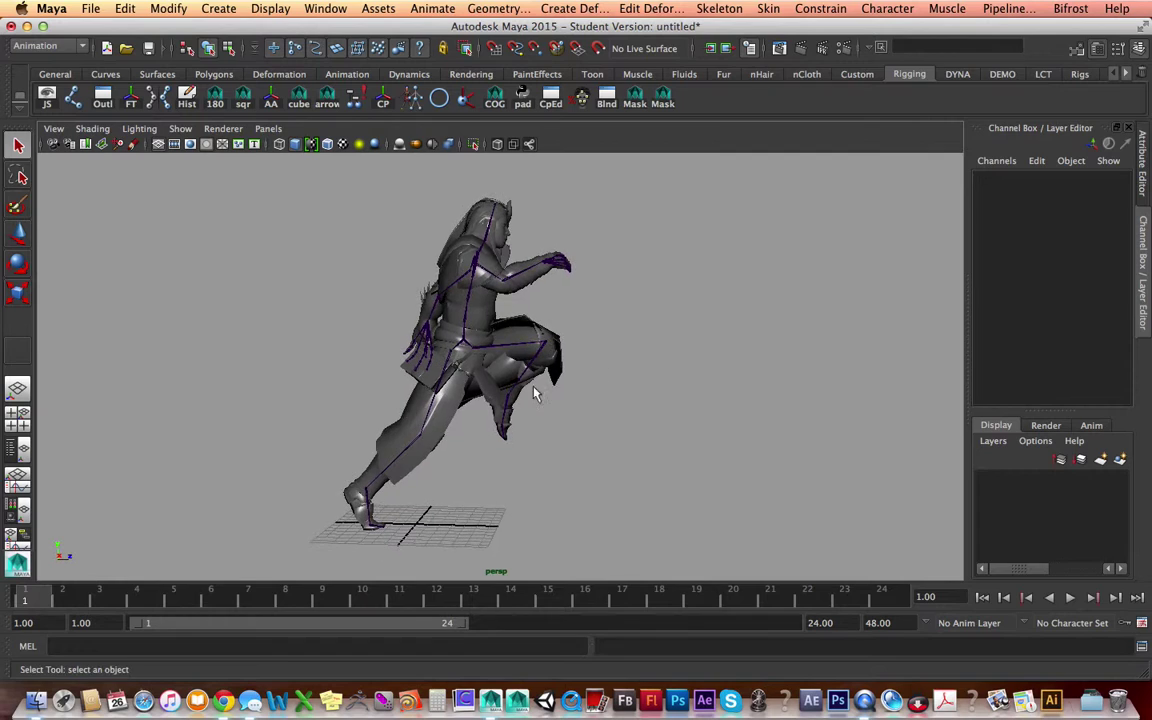
left_click_drag(121, 599, 6, 598)
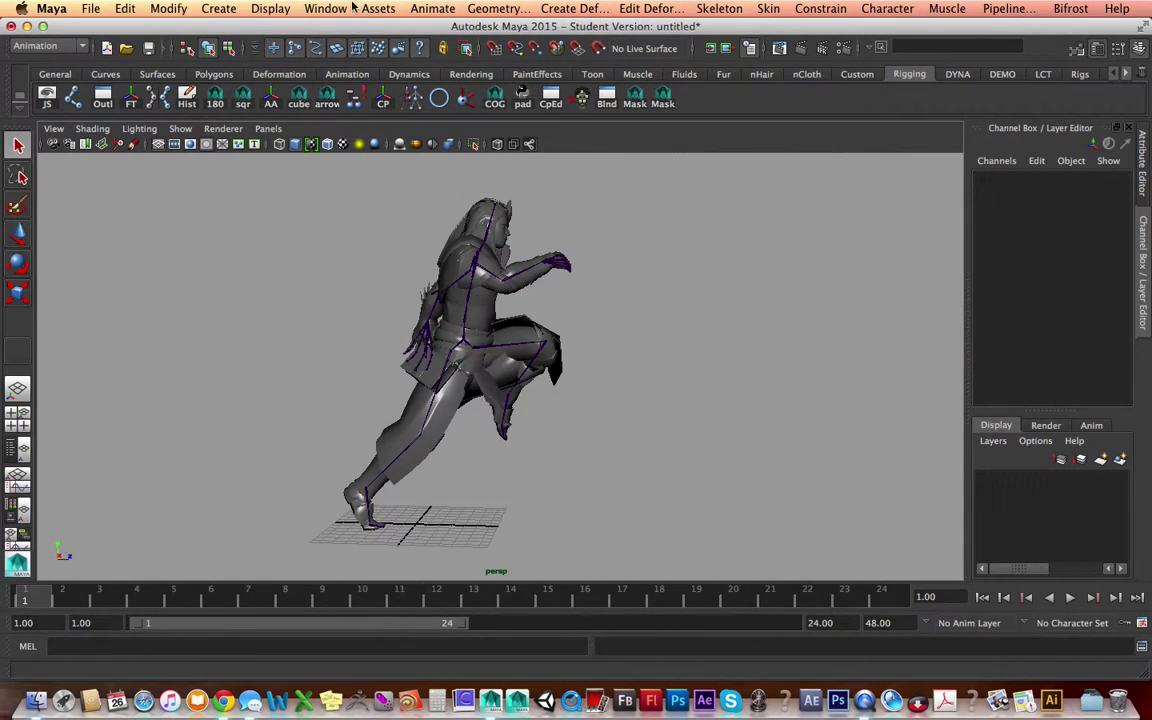
- Open the Outliner and move its window clear of the character
left_click(327, 9)
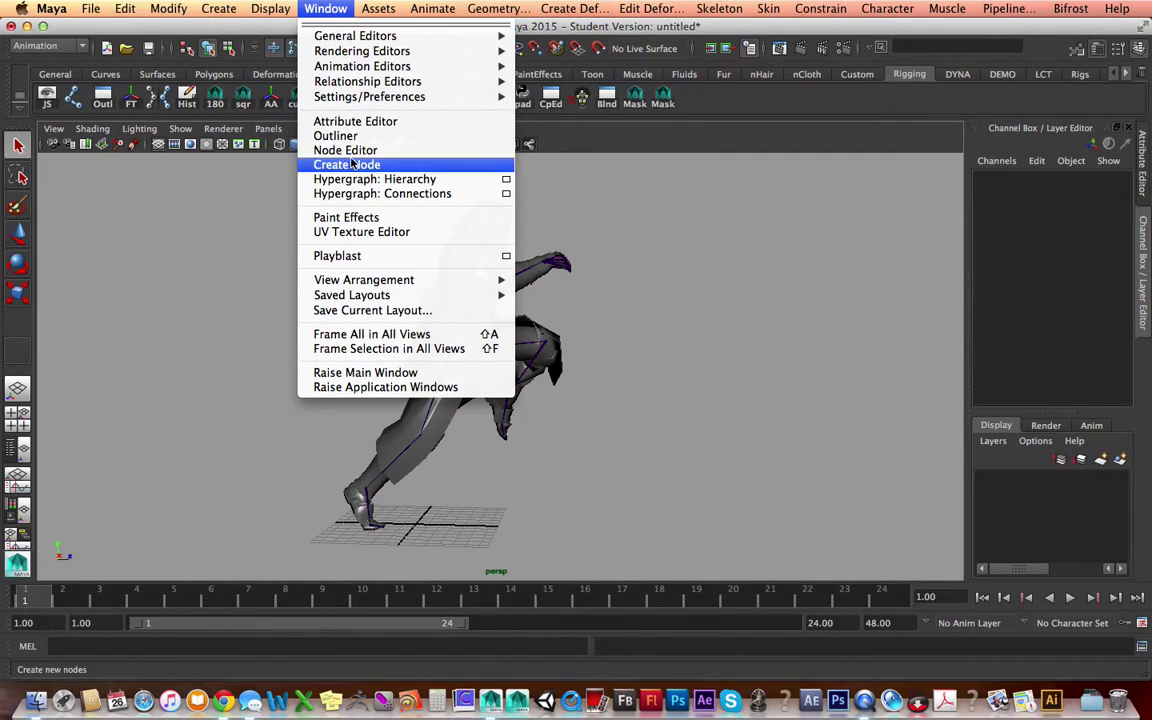
left_click(320, 135)
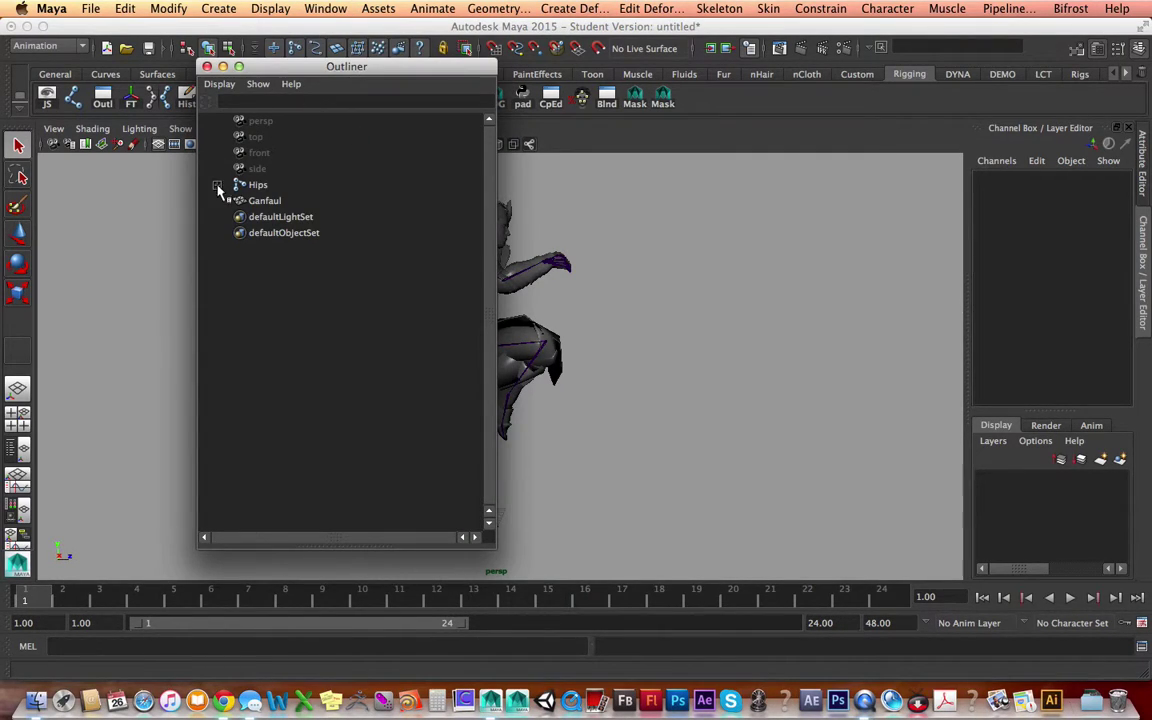
left_click_drag(266, 68, 60, 29)
- Select the Spine2 joint in the character's chest and reveal it in the Outliner hierarchy
right_click_drag(479, 275, 572, 298, "alt")
left_click_drag(462, 284, 388, 301, "alt")
middle_click_drag(408, 262, 510, 290, "alt")
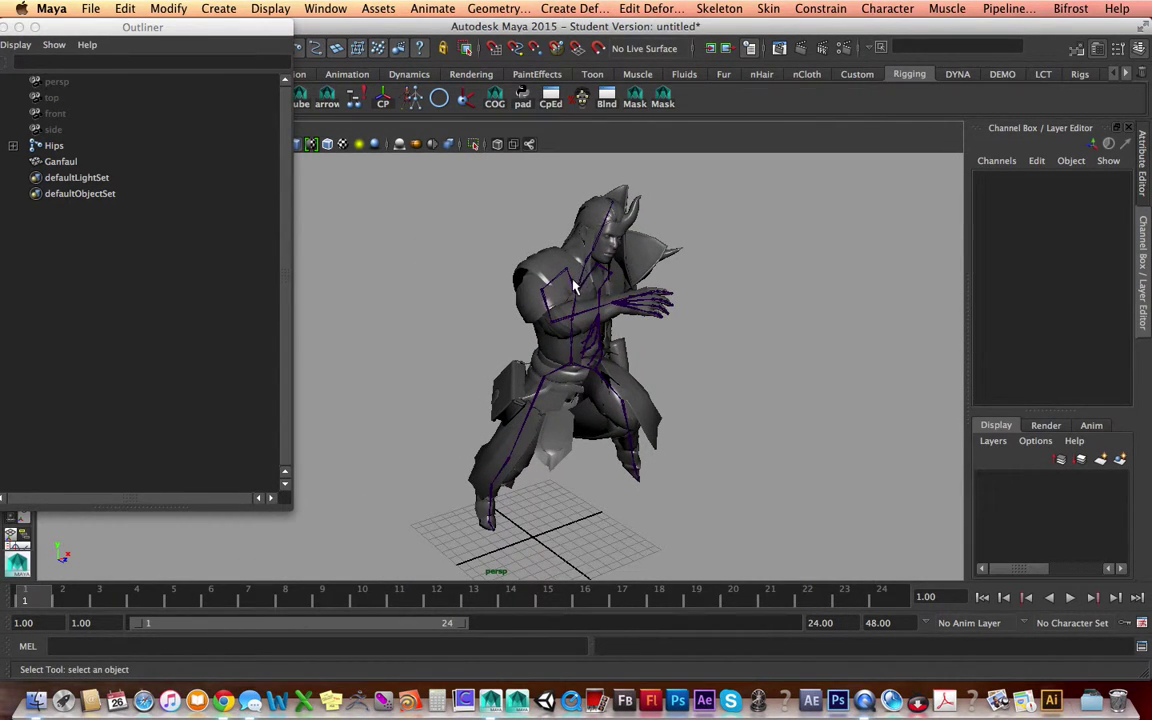
left_click(571, 281)
right_click_drag(553, 283, 696, 296, "alt")
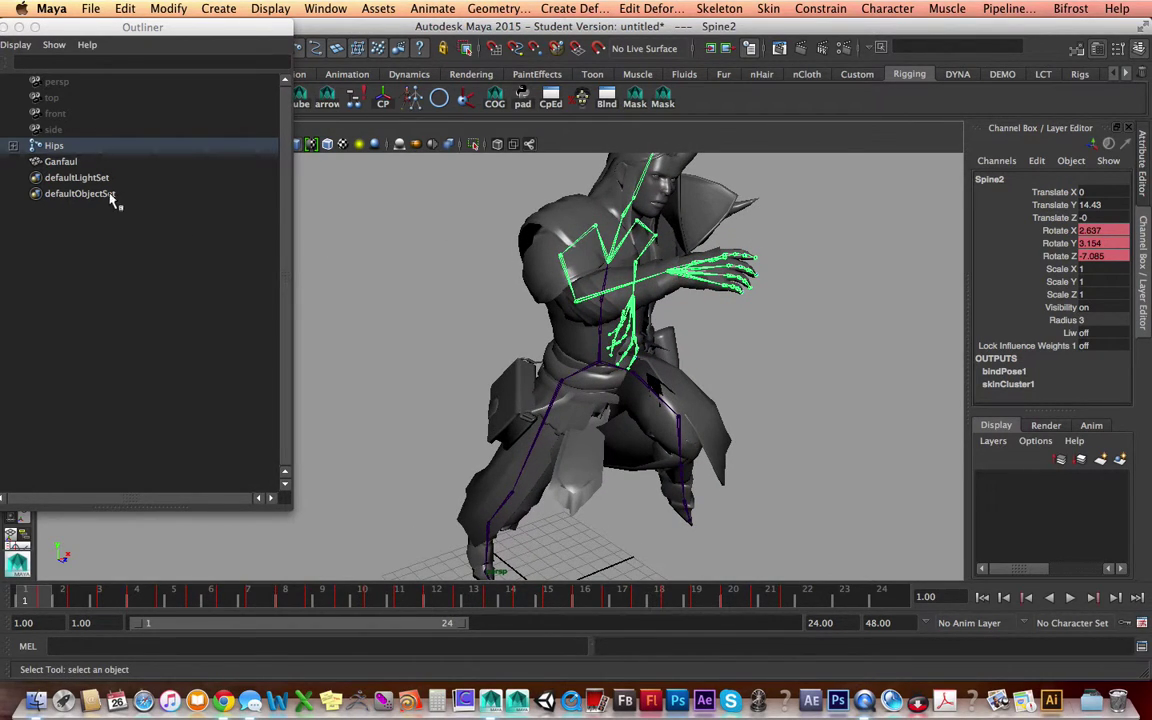
key("f")
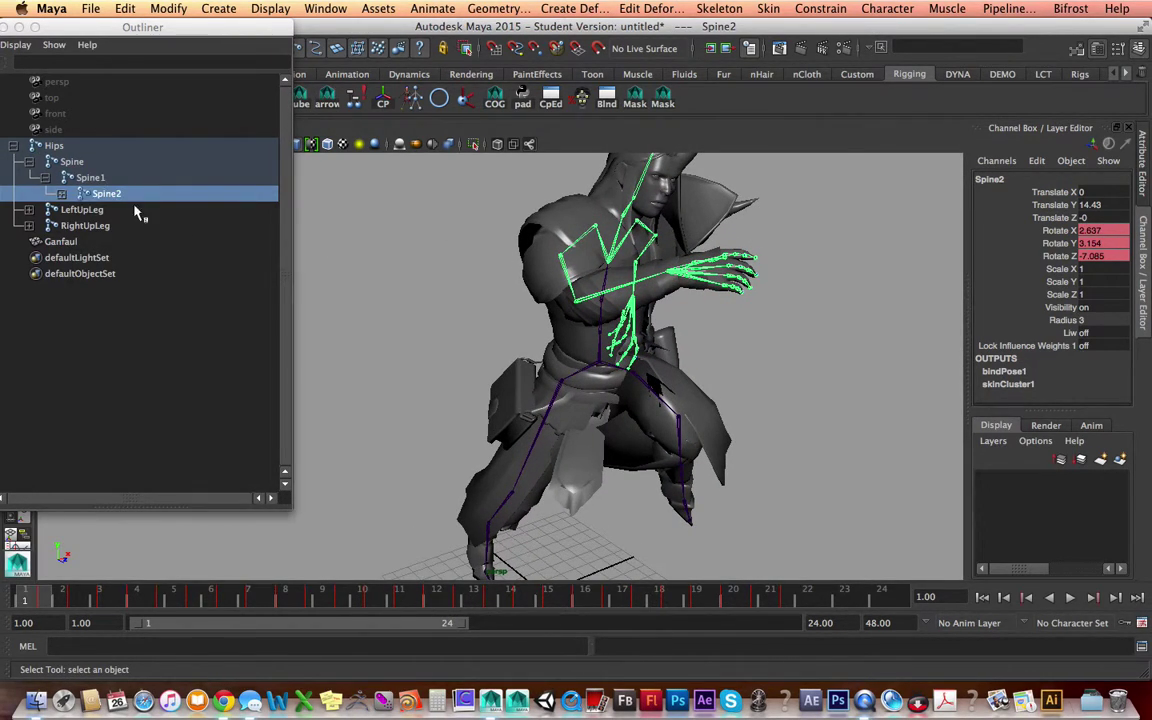
- Open the HumanIK Character Controls editor and keep it displayed in place of the Channel Box
left_click_drag(474, 264, 416, 263, "alt")
left_click_drag(577, 267, 567, 248, "alt")
middle_click_drag(567, 248, 634, 283, "alt")
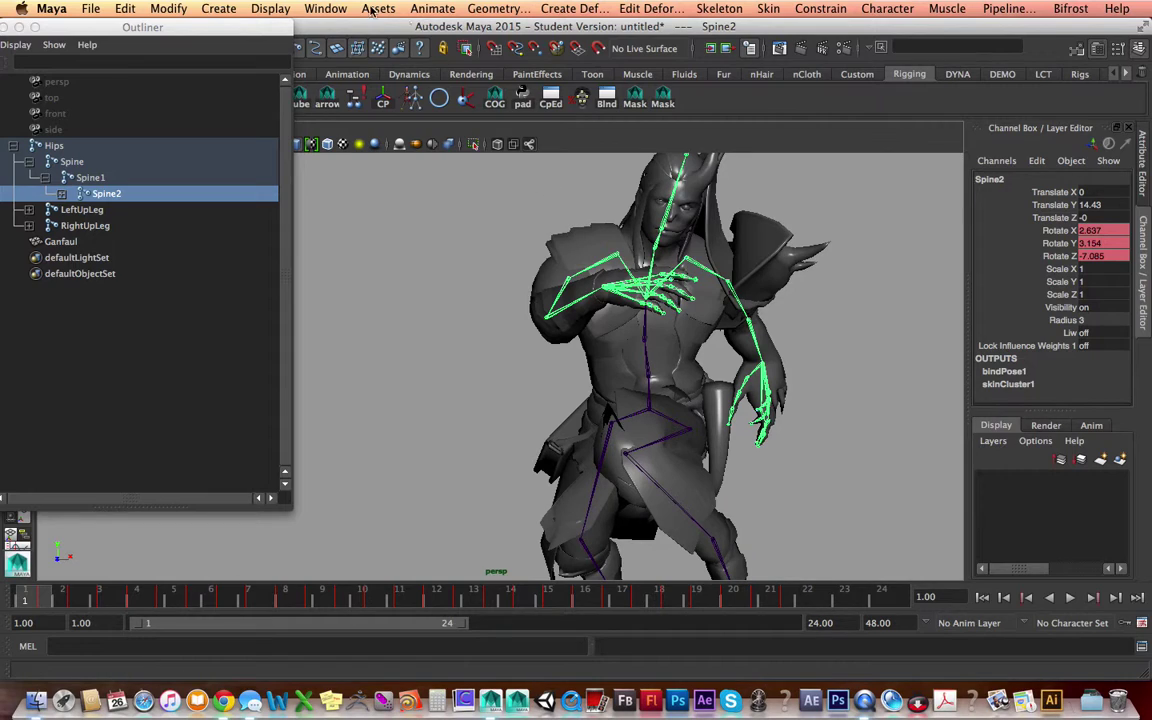
left_click(326, 9)
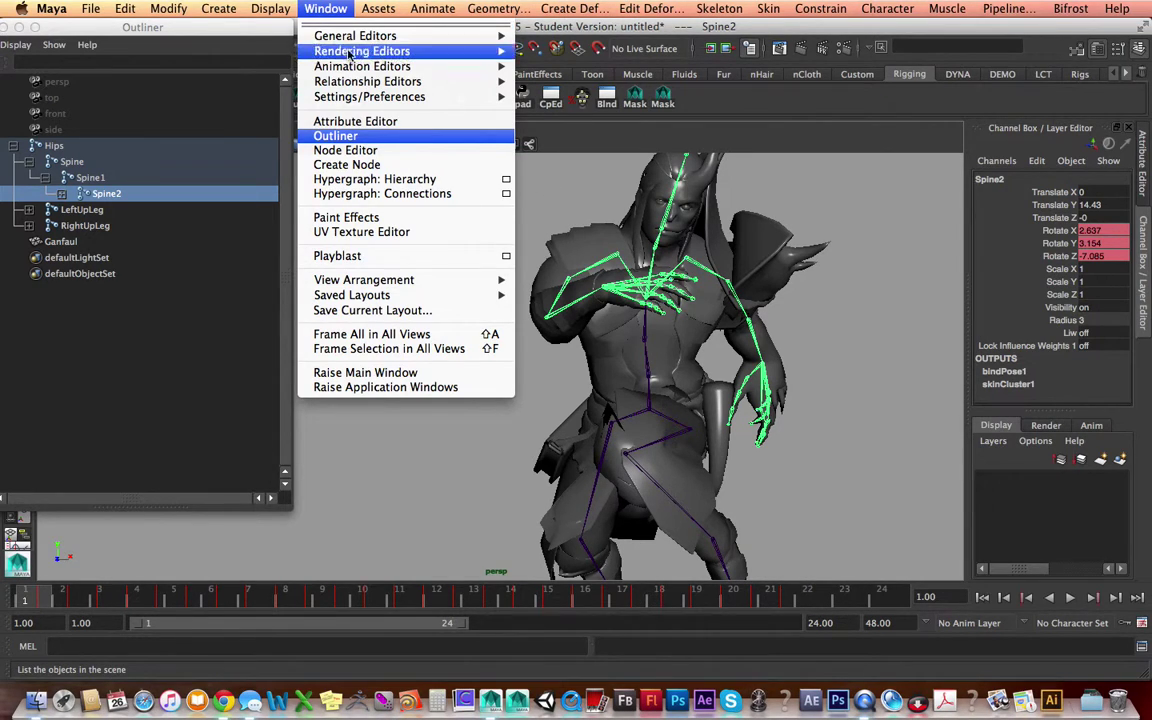
mouse_move(354, 72)
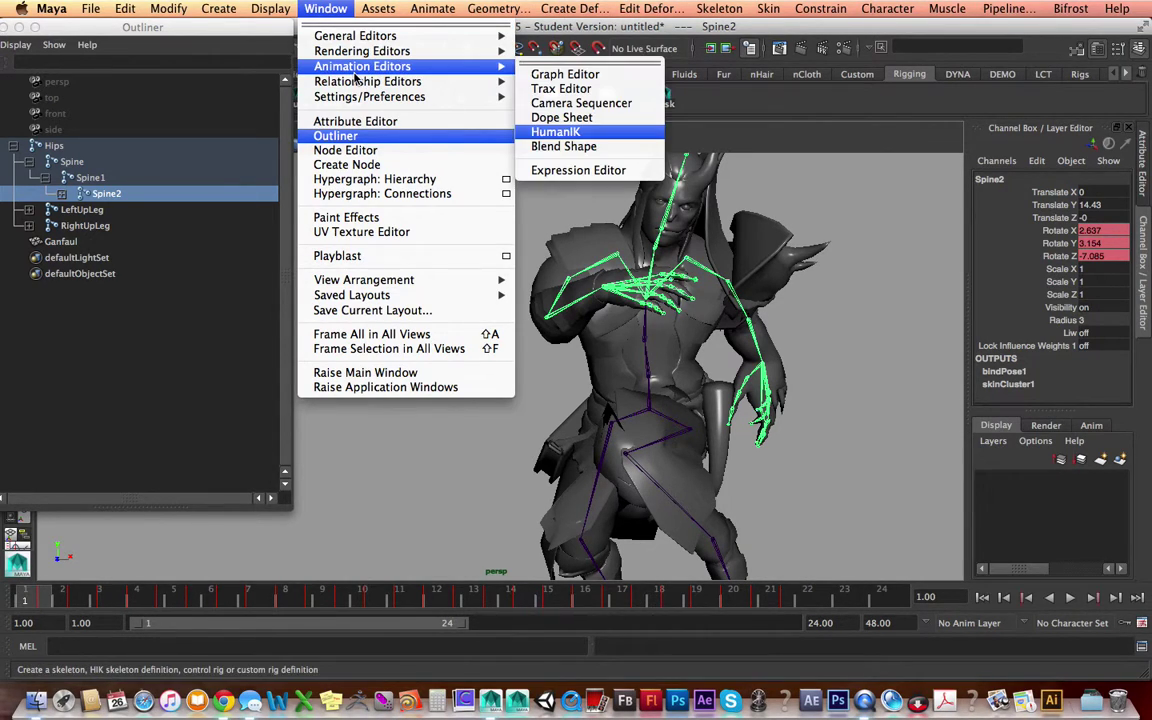
left_click(583, 133)
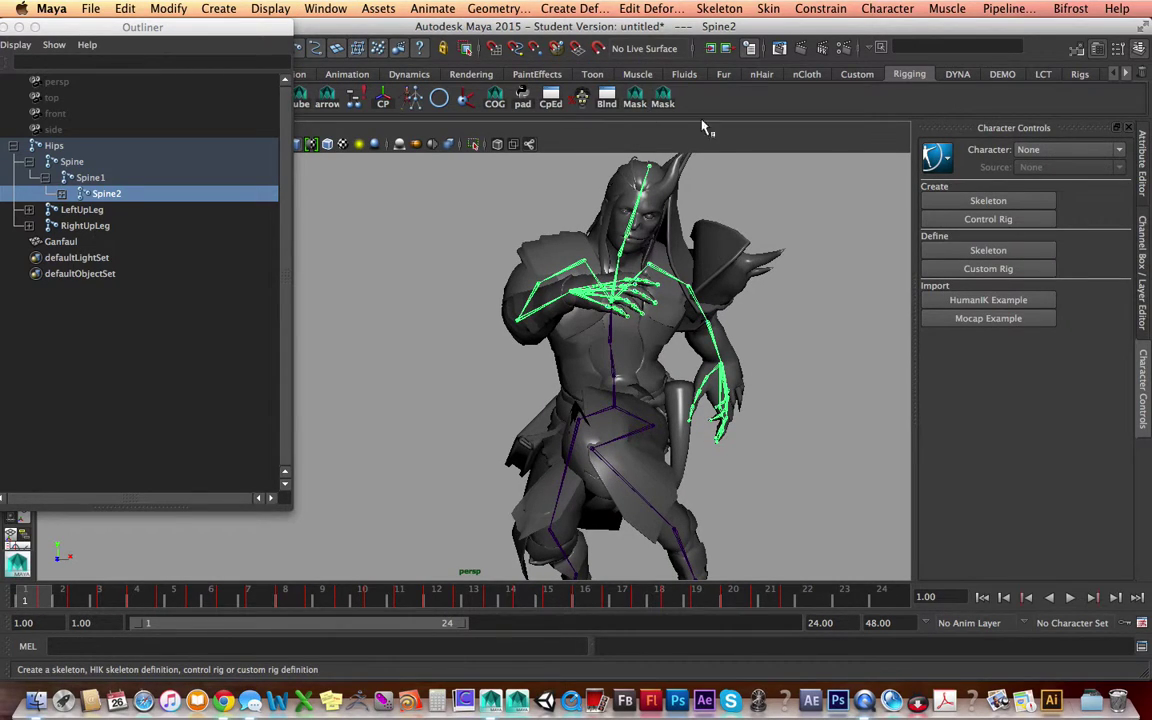
left_click(1143, 250)
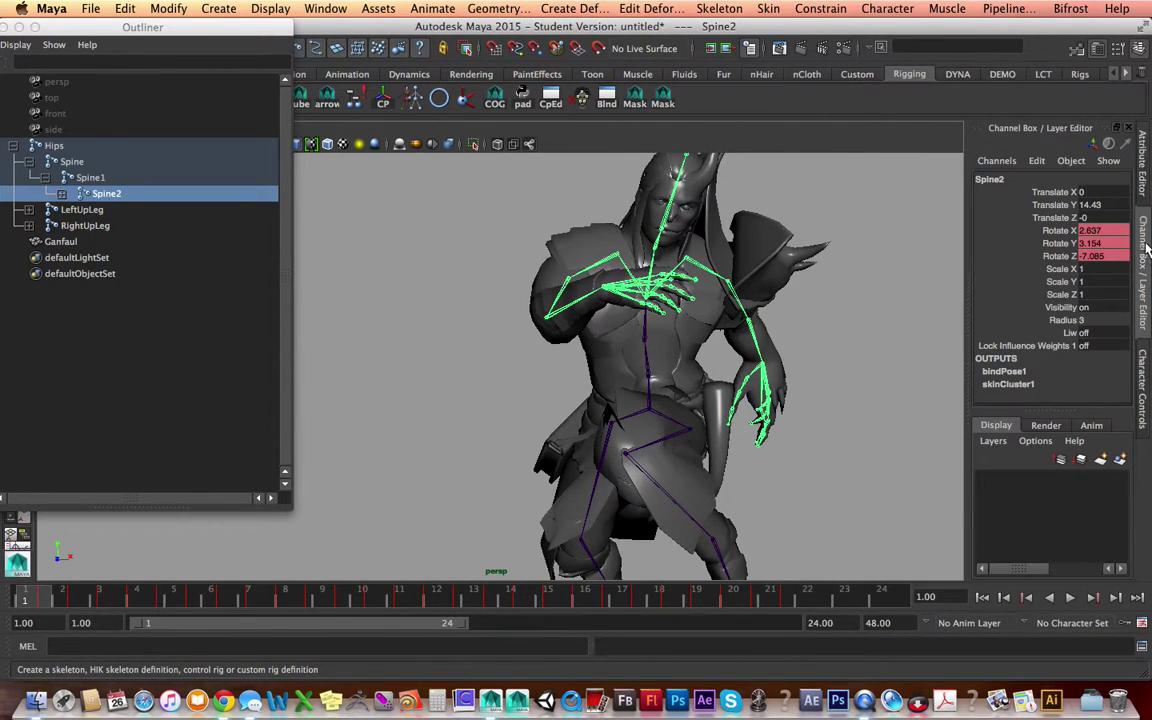
left_click(1146, 396)
- Examine the character's skeleton and running motion from the side while scrubbing the timeline
left_click_drag(512, 302, 629, 291, "alt")
middle_click_drag(600, 310, 627, 285, "alt")
right_click_drag(627, 285, 550, 290, "alt")
left_click_drag(550, 290, 574, 310, "alt")
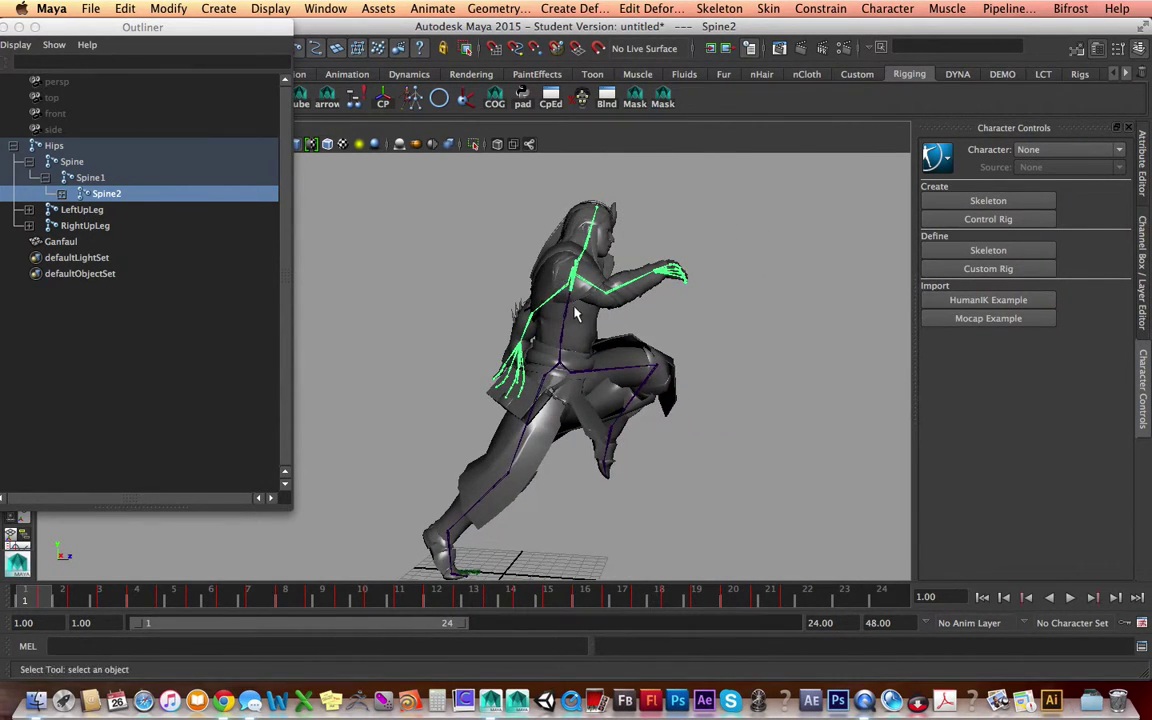
middle_click_drag(576, 313, 567, 279, "alt")
right_click_drag(567, 279, 481, 316, "alt")
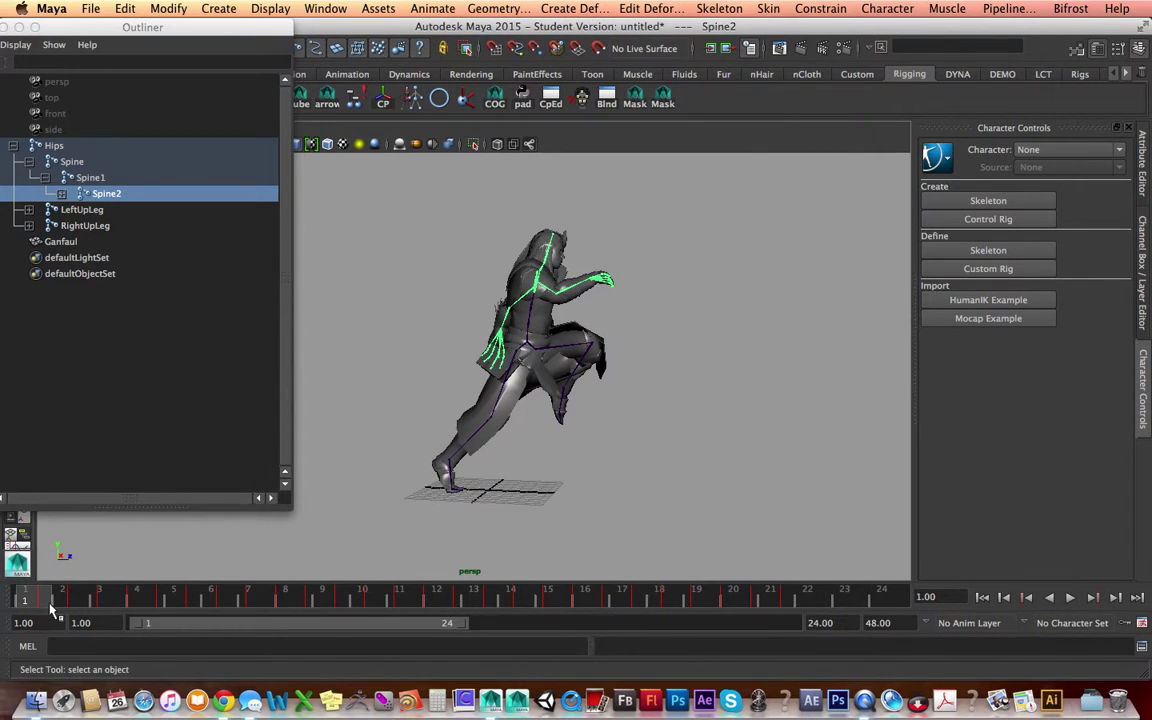
left_click_drag(50, 607, 8, 528)
right_click_drag(522, 314, 650, 320, "alt")
middle_click_drag(585, 315, 553, 321, "alt")
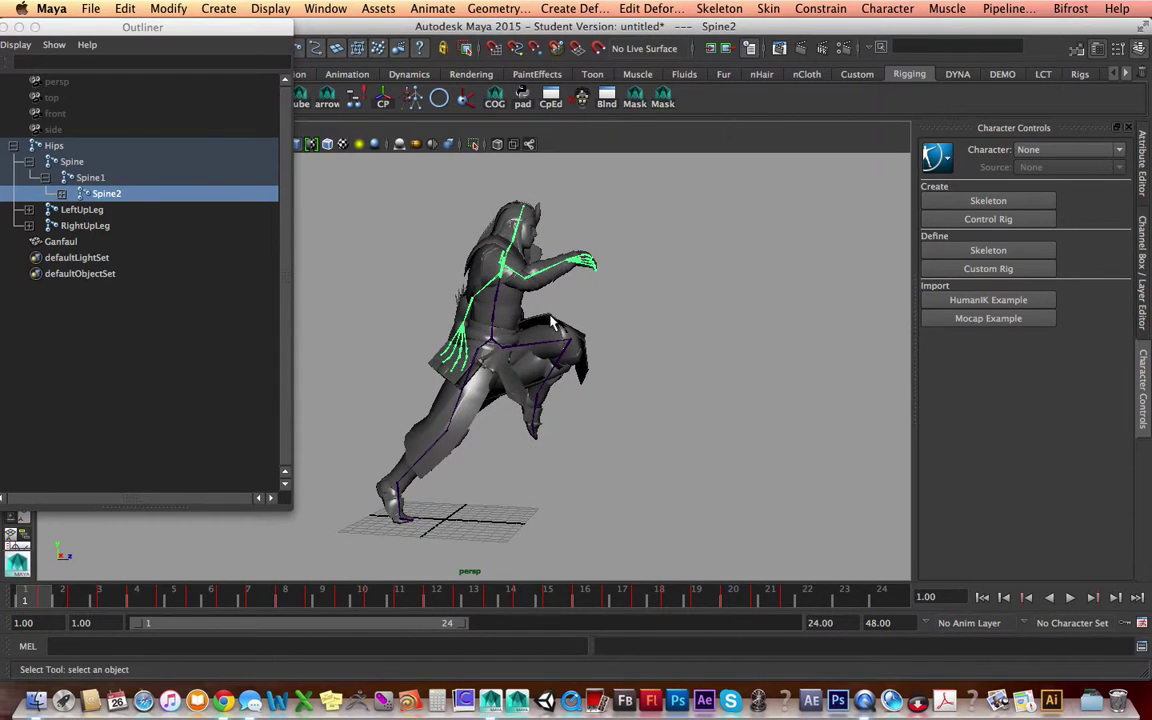
mouse_move(553, 321)
left_mouse_down("alt")
mouse_move(571, 311)
mouse_move(543, 309)
left_mouse_up("alt")
middle_click_drag(543, 309, 572, 294, "alt")
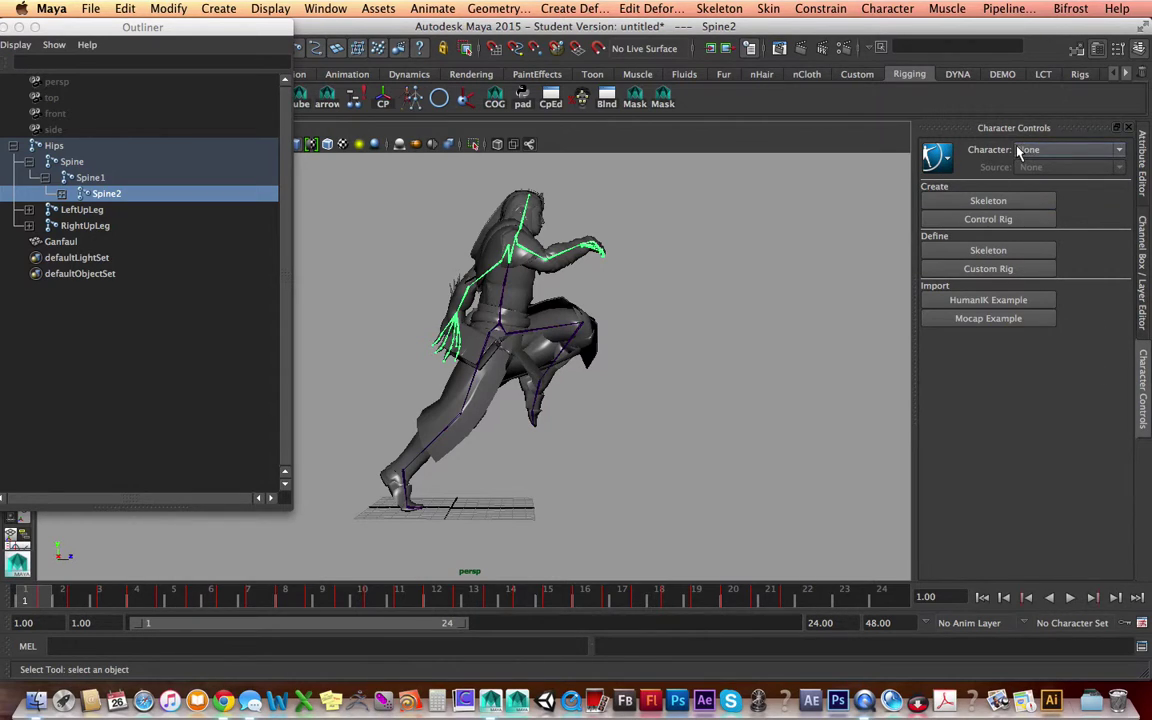
- Start a HumanIK skeleton definition for a new character and display its Definition view
left_click(945, 158)
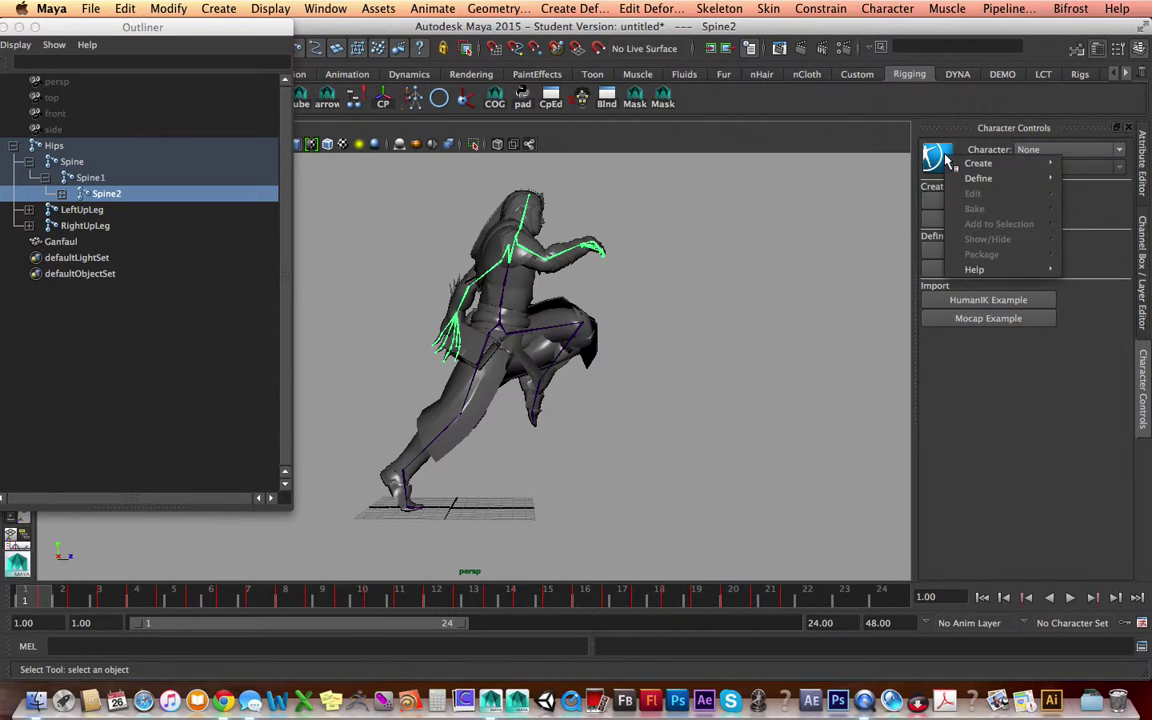
mouse_move(978, 180)
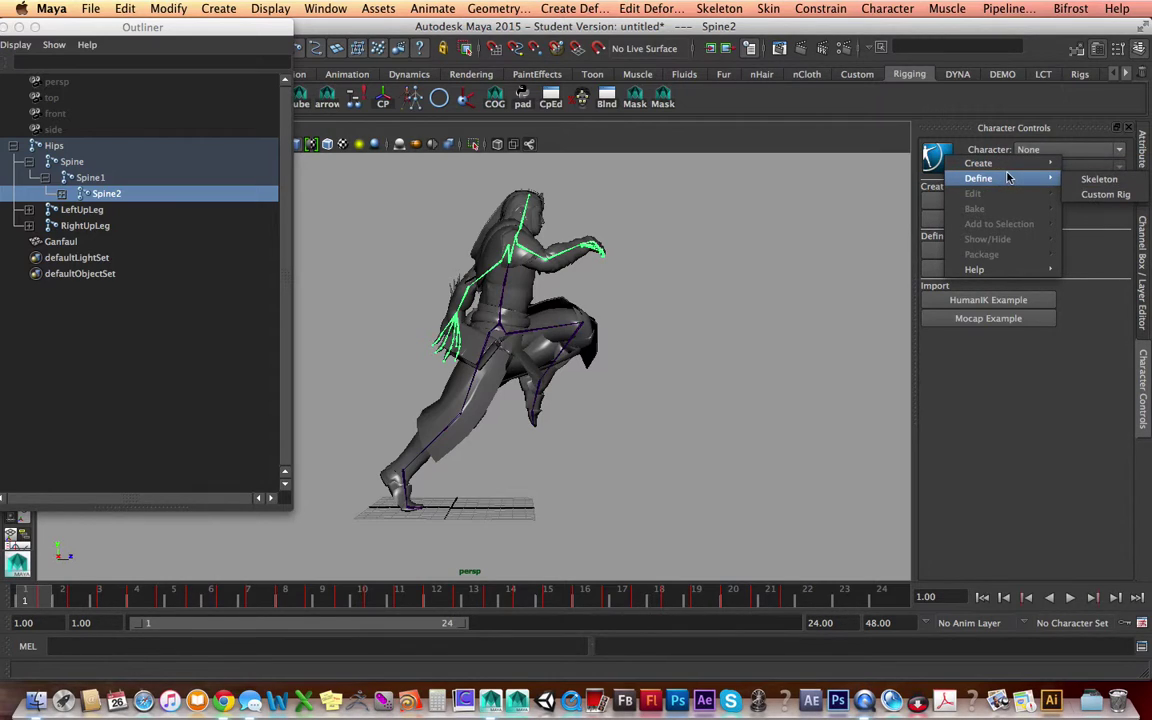
left_click(1092, 182)
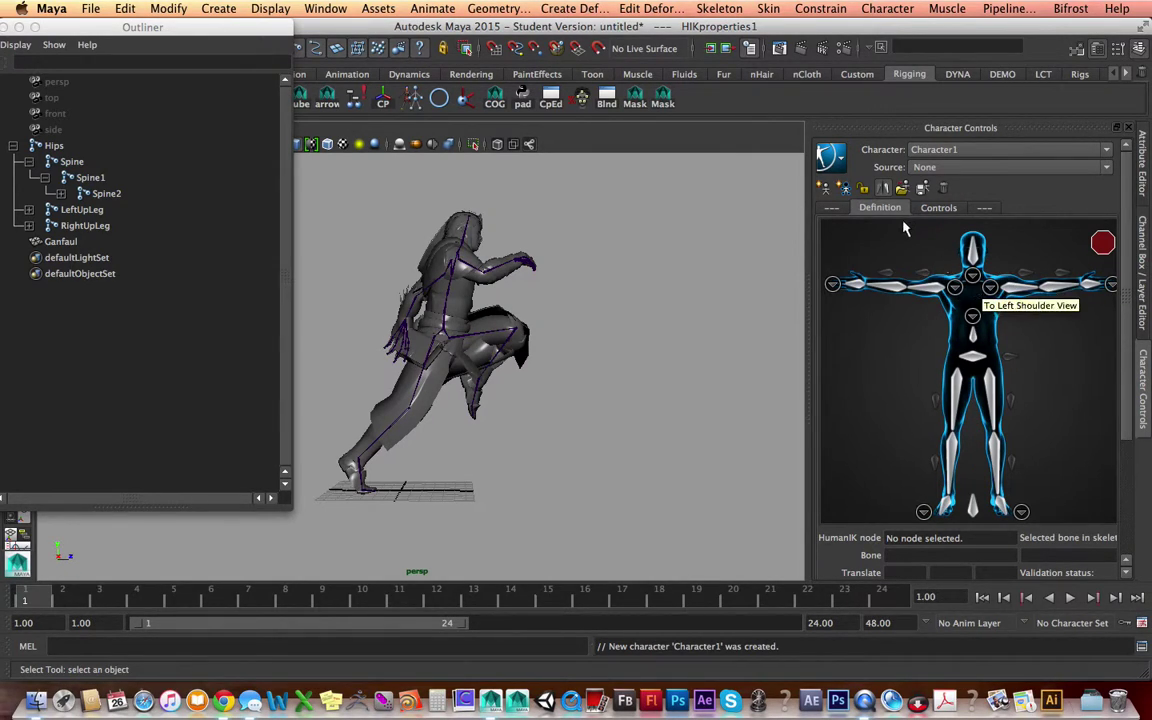
left_click(847, 190)
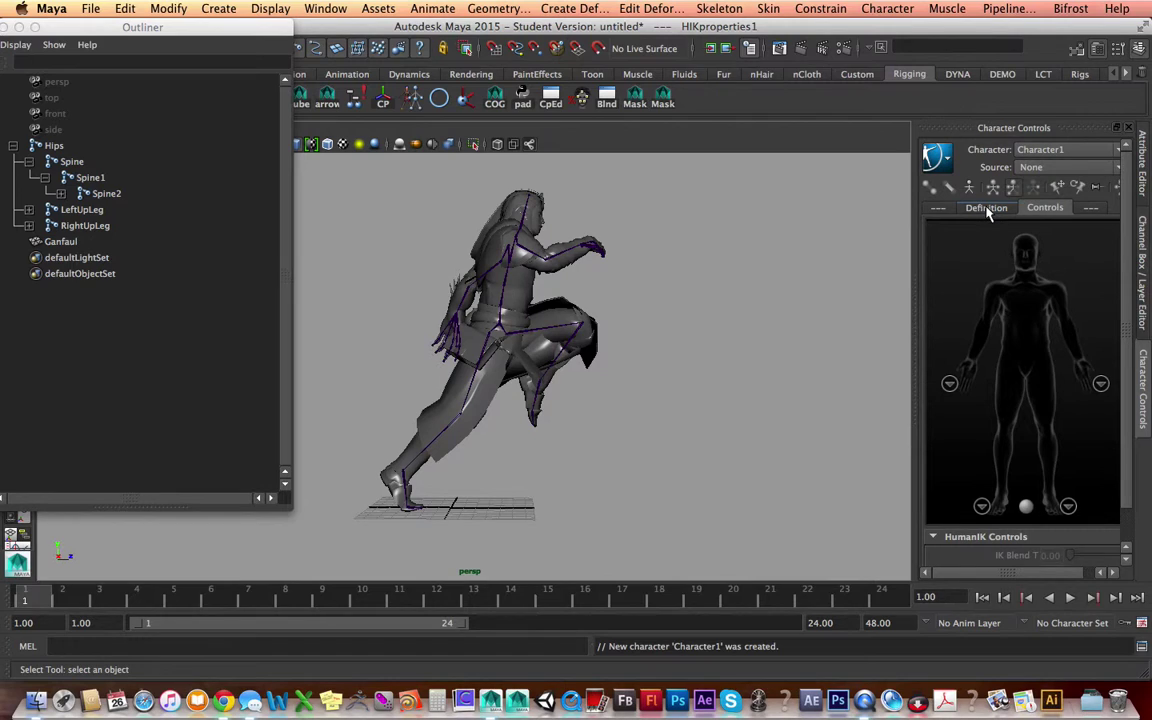
left_click(987, 209)
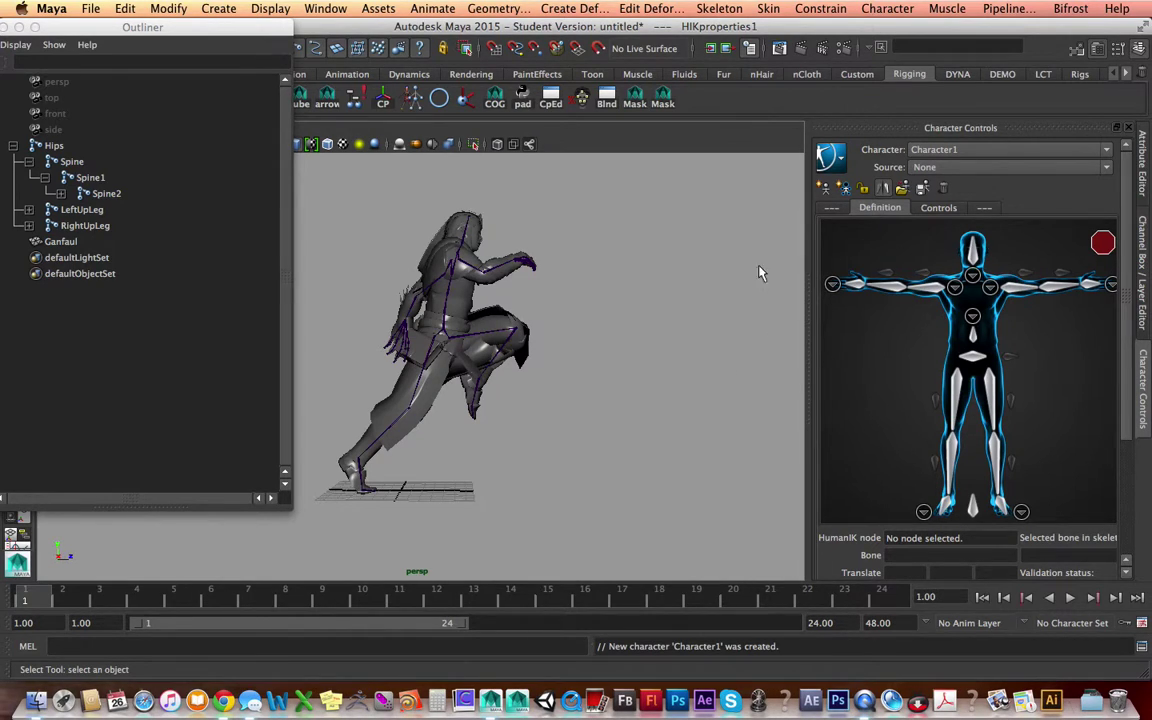
- Assign the skeleton's Hips joint to the Hips node of the HumanIK character definition
left_click_drag(608, 299, 548, 303, "alt")
right_click_drag(539, 312, 735, 318, "alt")
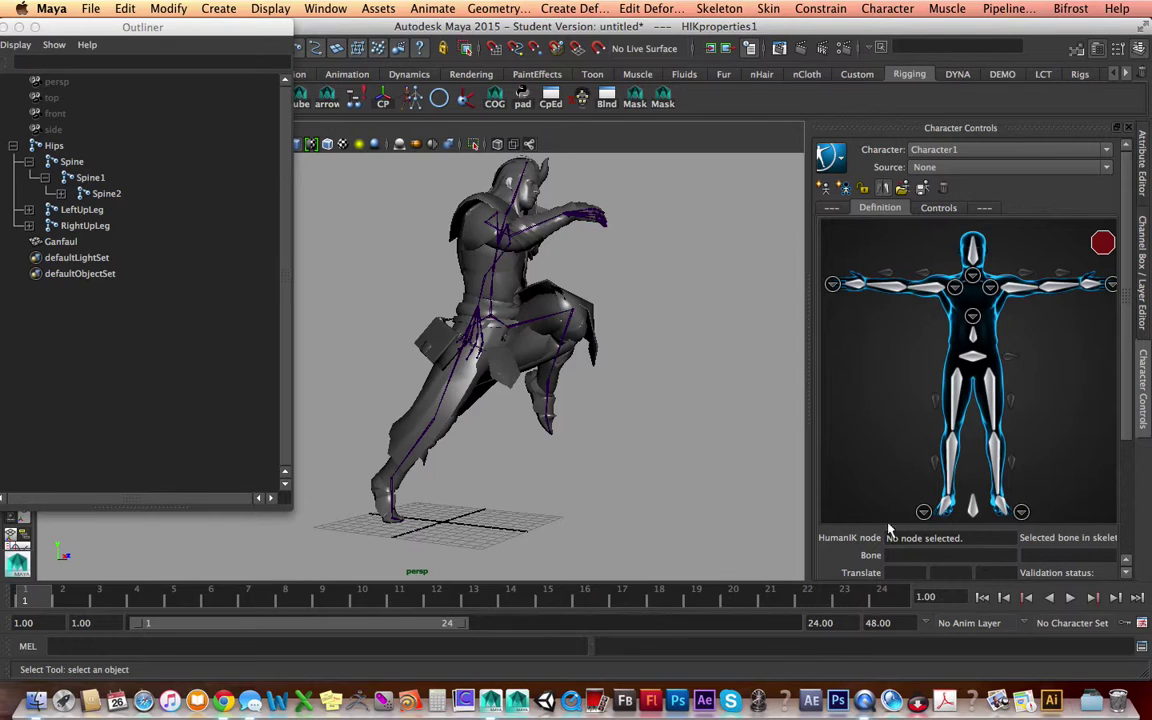
left_click(973, 357)
double_click(971, 357)
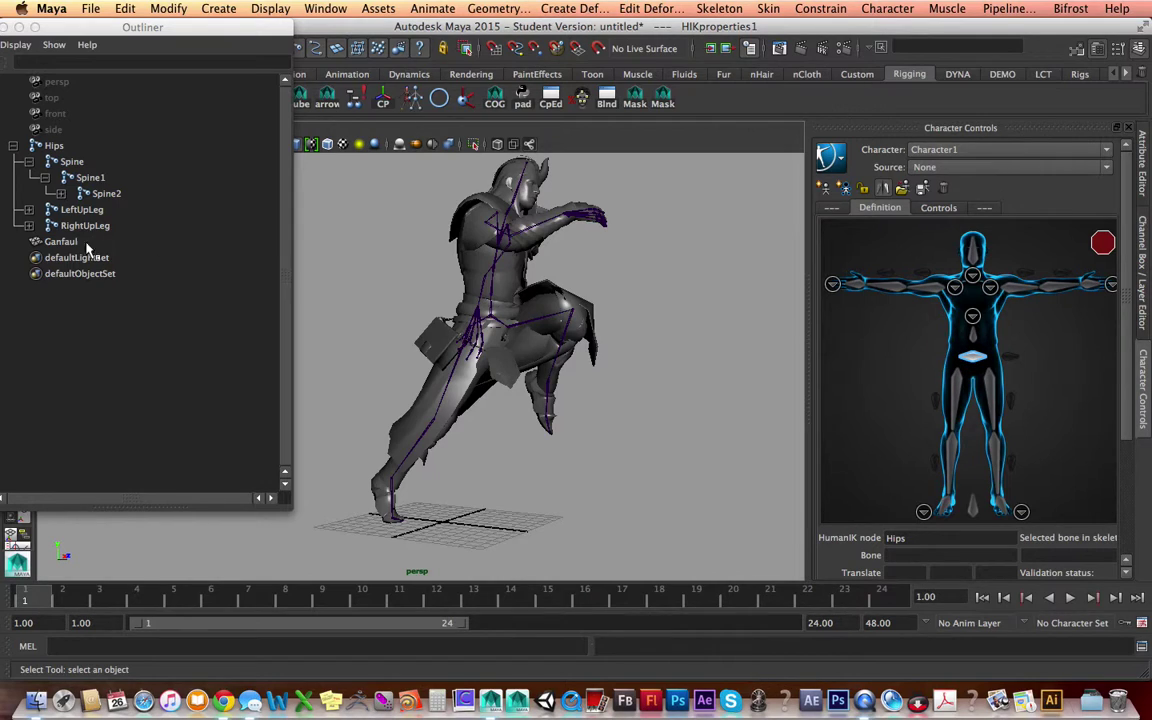
left_click_drag(100, 29, 133, 28)
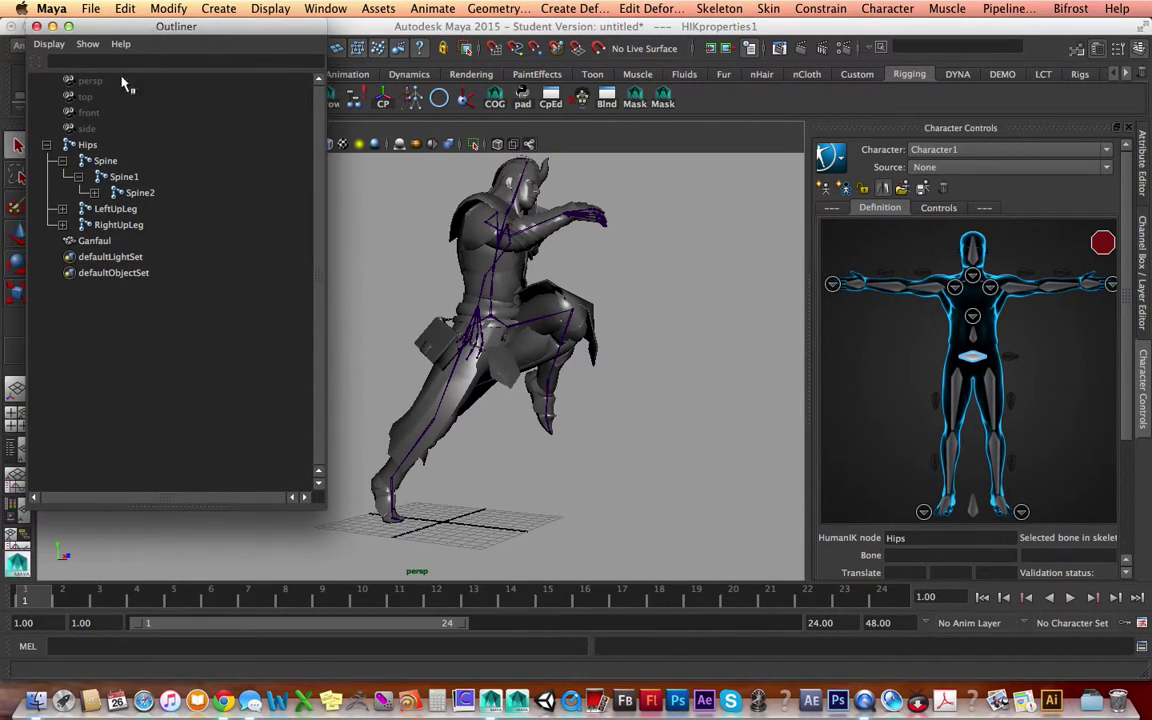
left_click(86, 146)
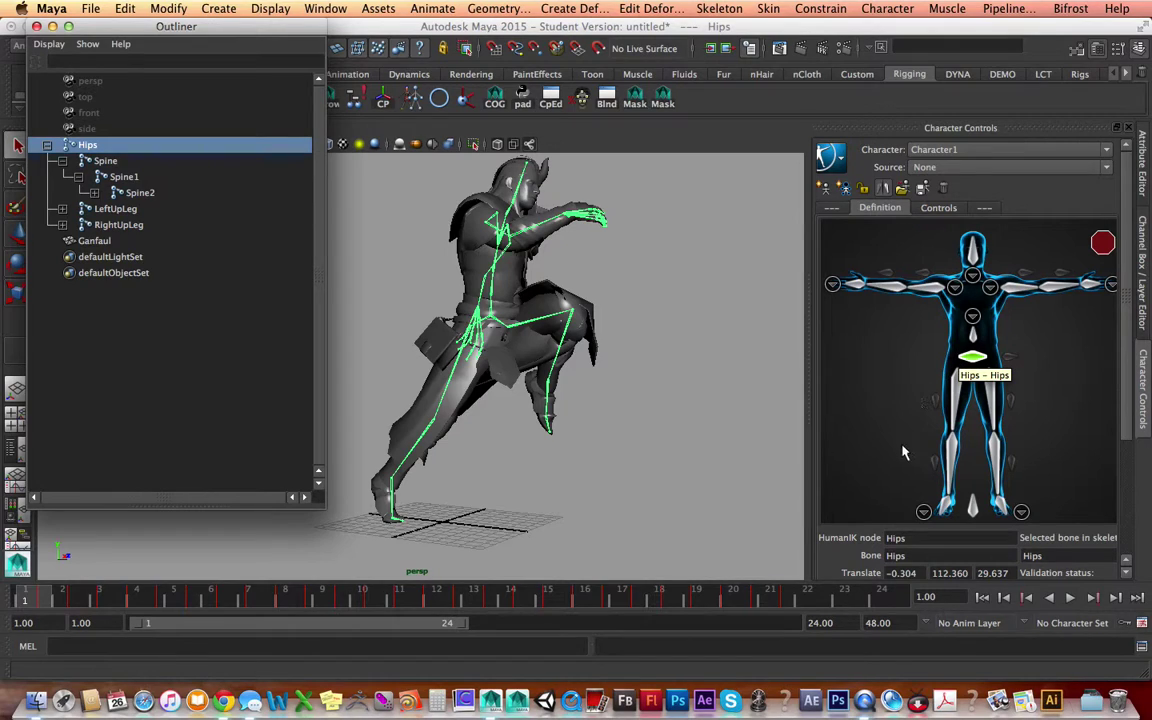
- Assign the Spine joint from the Outliner's joint hierarchy to the Spine node of the character definition
mouse_move(1109, 233)
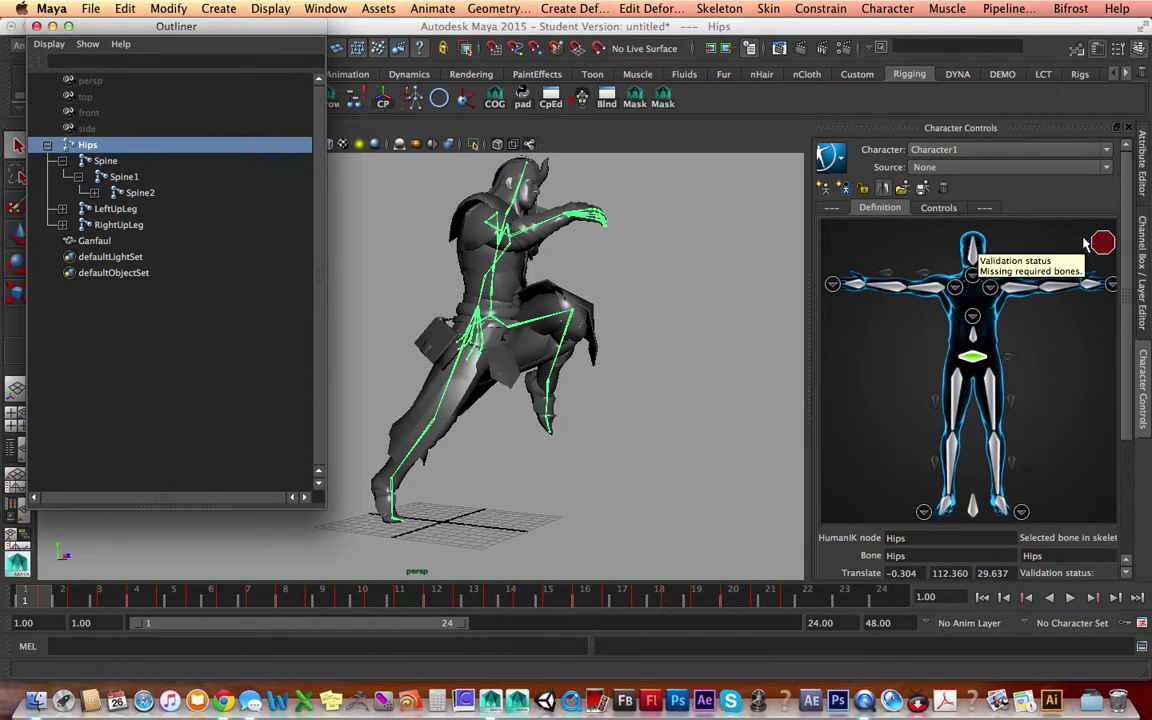
left_click(973, 345)
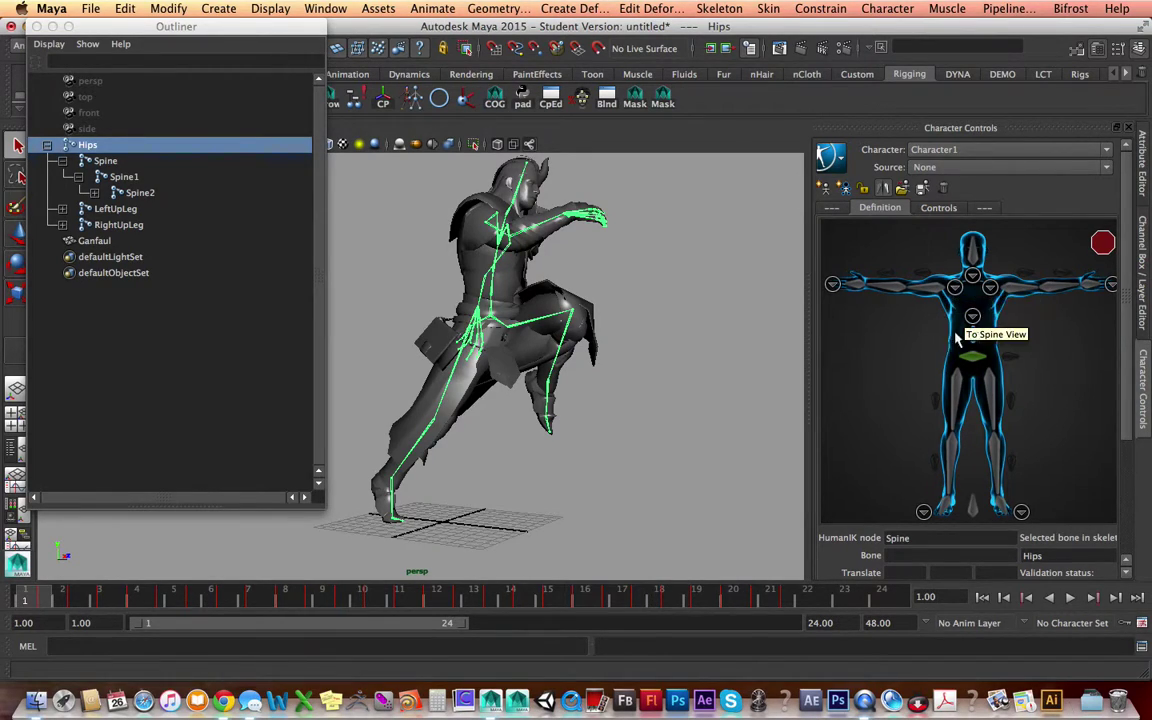
left_click(884, 354)
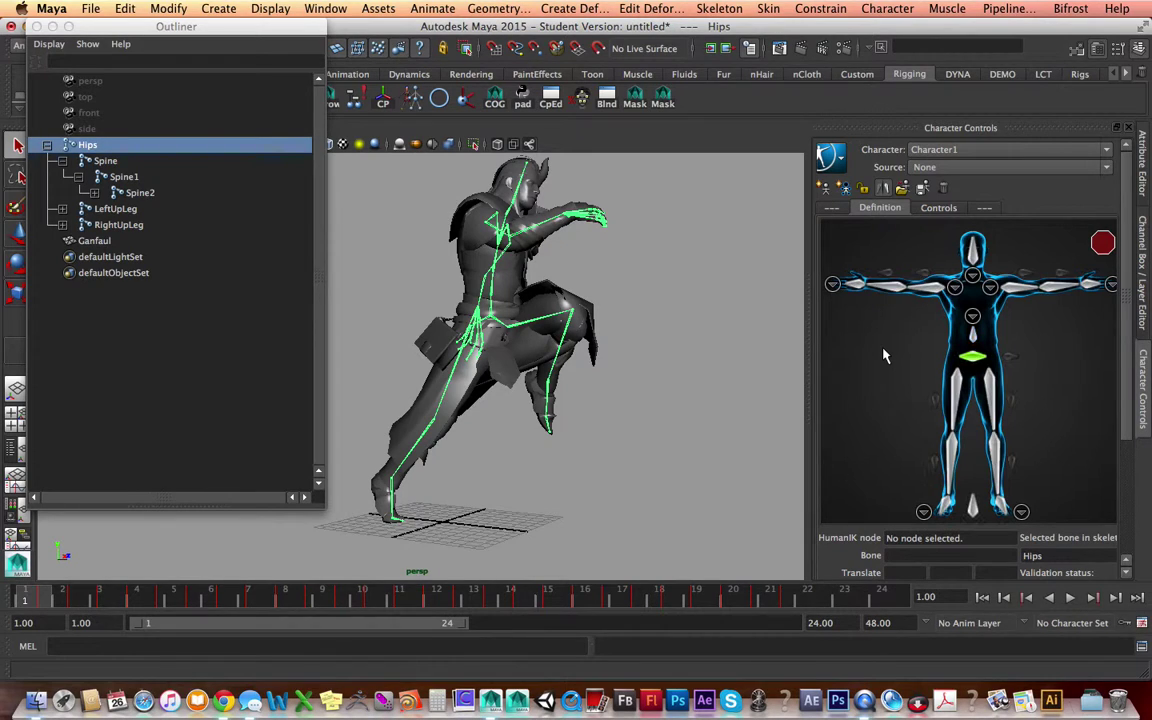
left_click(972, 338)
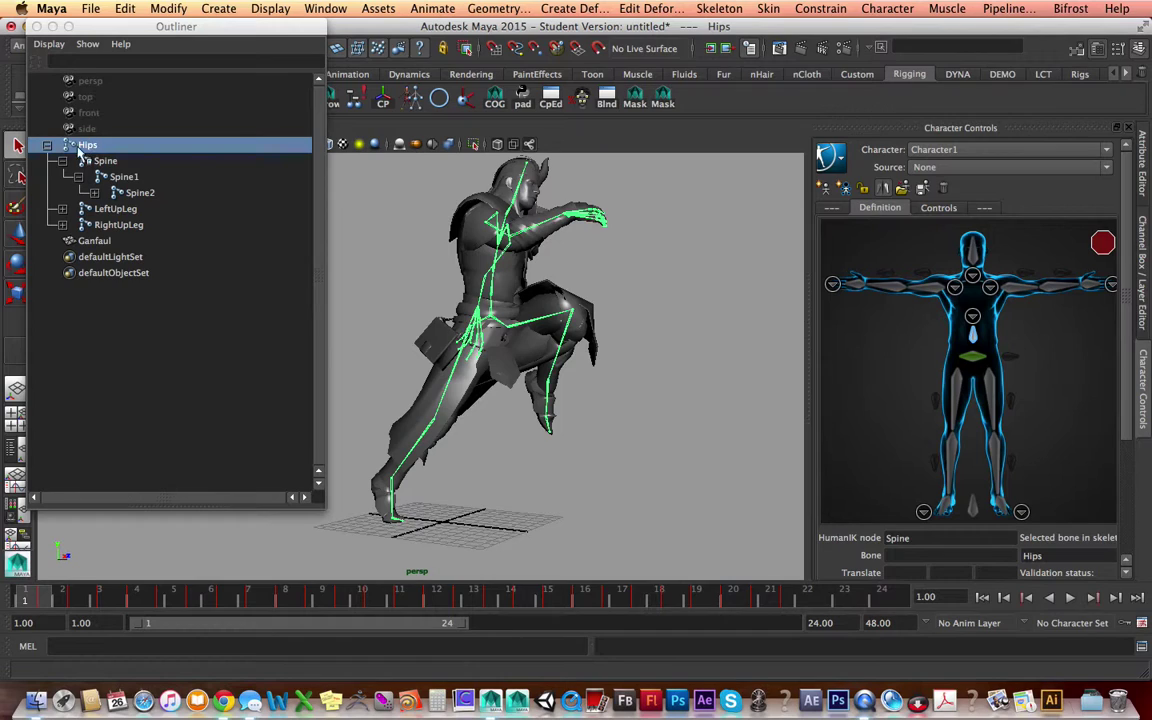
left_click_drag(155, 34, 179, 37)
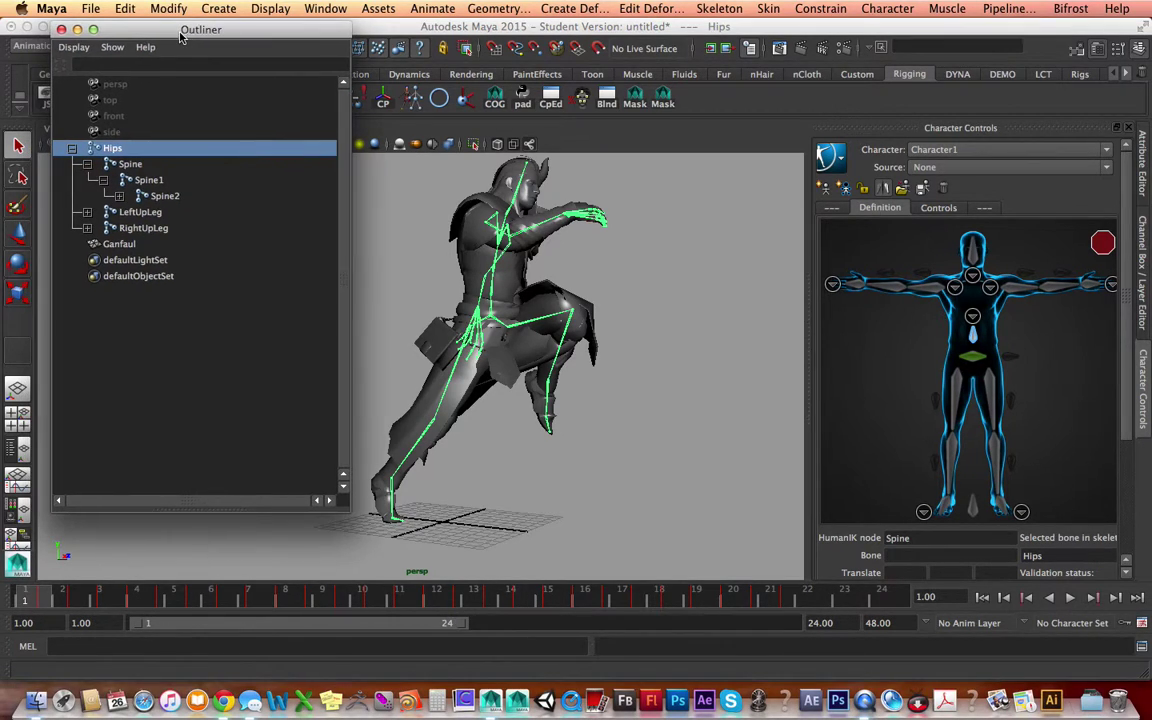
left_click(72, 148)
left_click(72, 148)
left_click(120, 163)
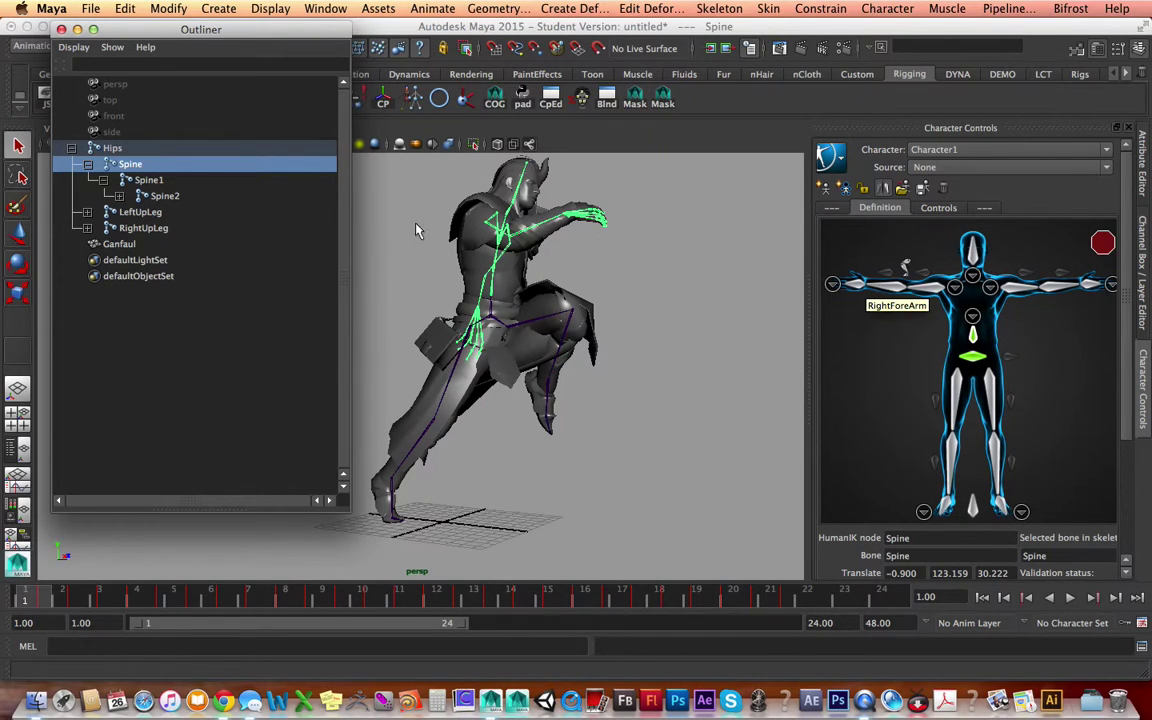
- Undo the last Spine joint assignment and assign the Spine joint to the Spine node again by picking it on the character's skeleton
left_click_drag(544, 291, 458, 286, "alt")
right_click_drag(460, 286, 680, 297, "alt")
middle_click_drag(581, 321, 540, 425, "alt")
left_click_drag(539, 425, 533, 360, "alt")
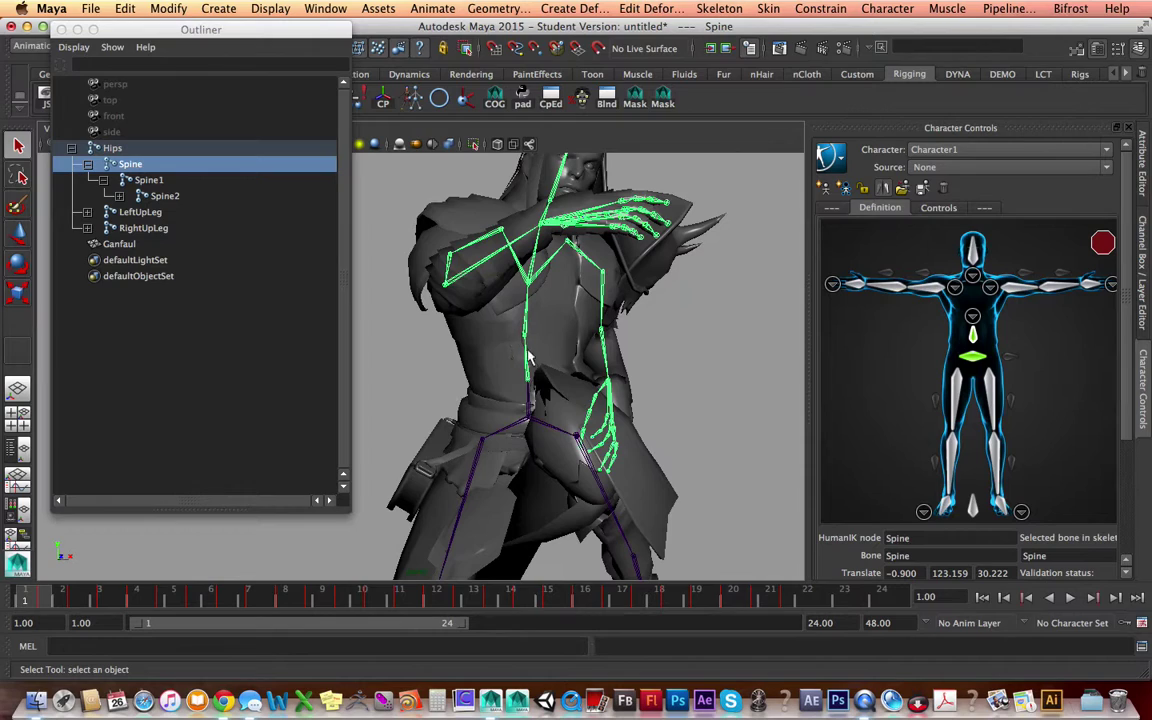
key("ctrl+z")
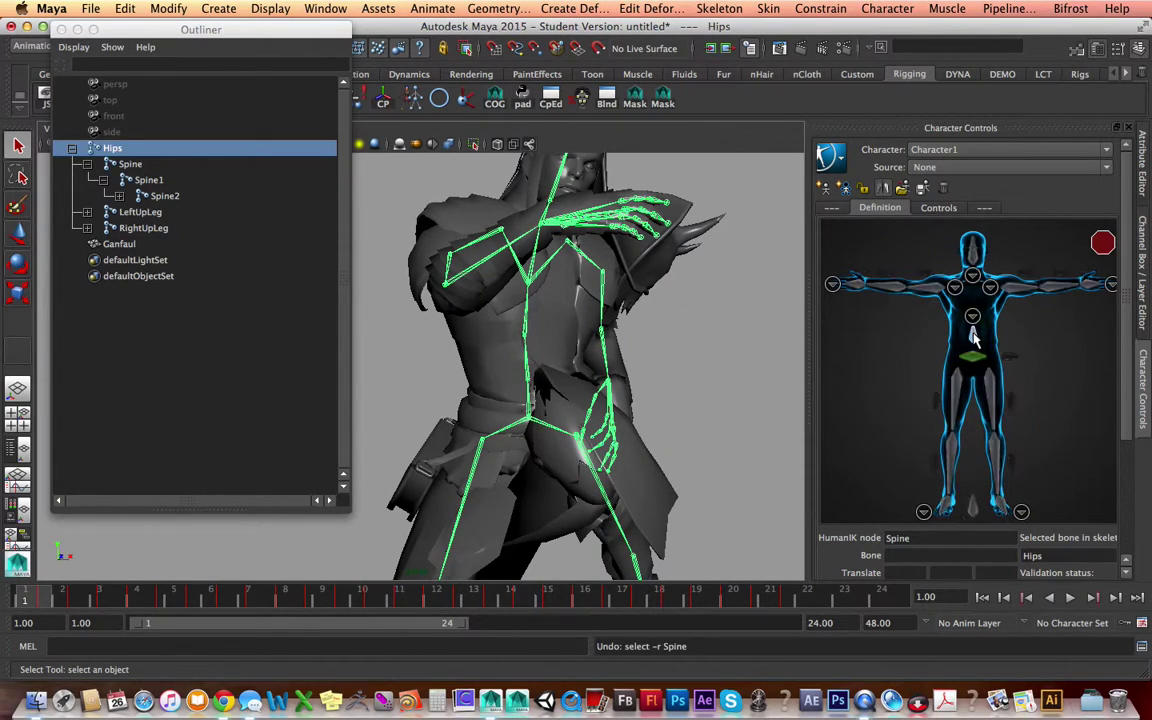
left_click(528, 361)
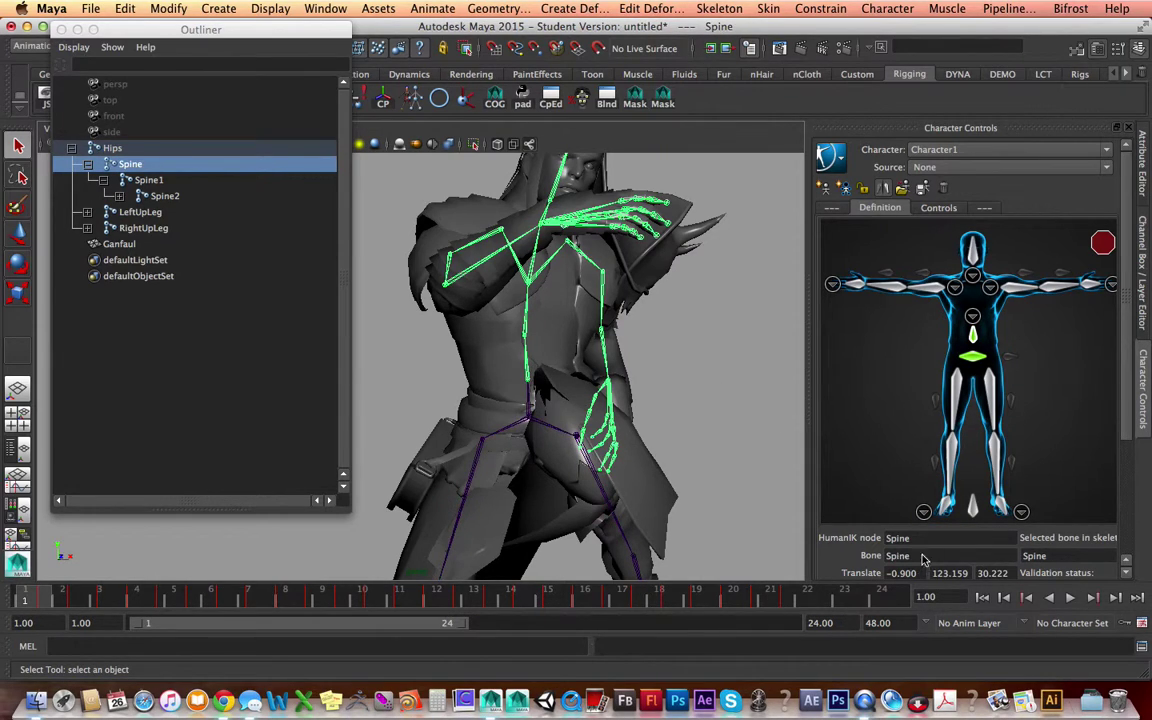
- Assign the Spine1 and Spine2 joints to the Spine1 and Spine2 nodes in the definition's detailed spine view
left_click(973, 320)
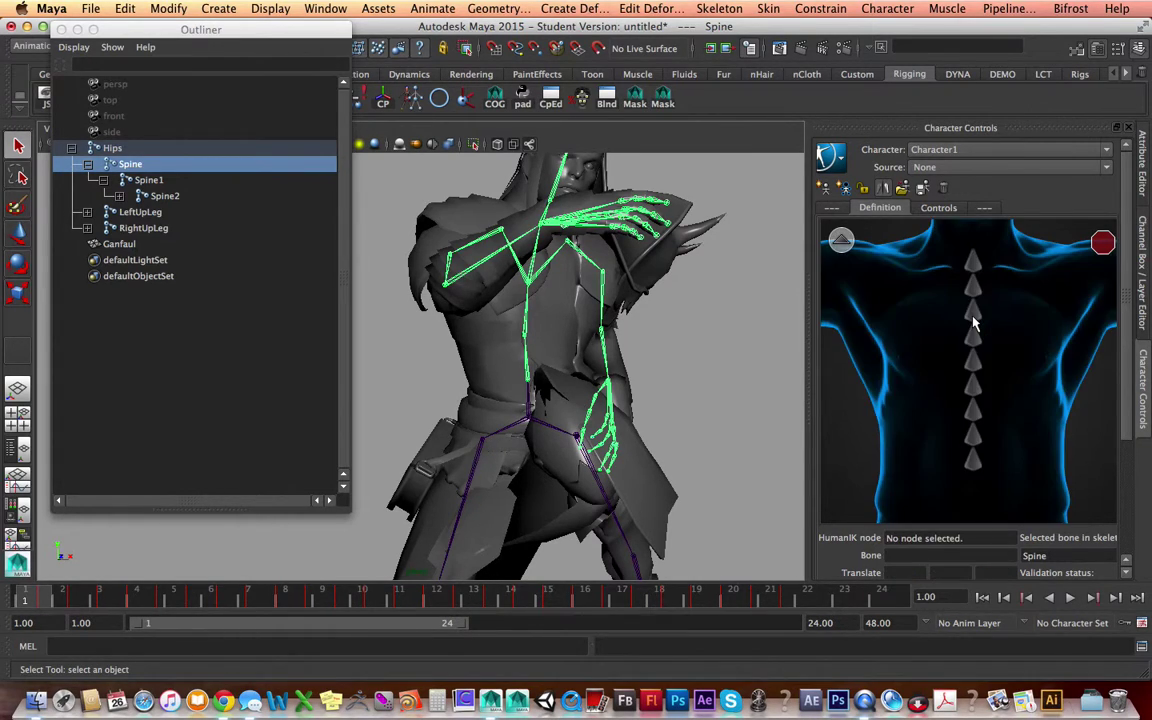
left_click(973, 460)
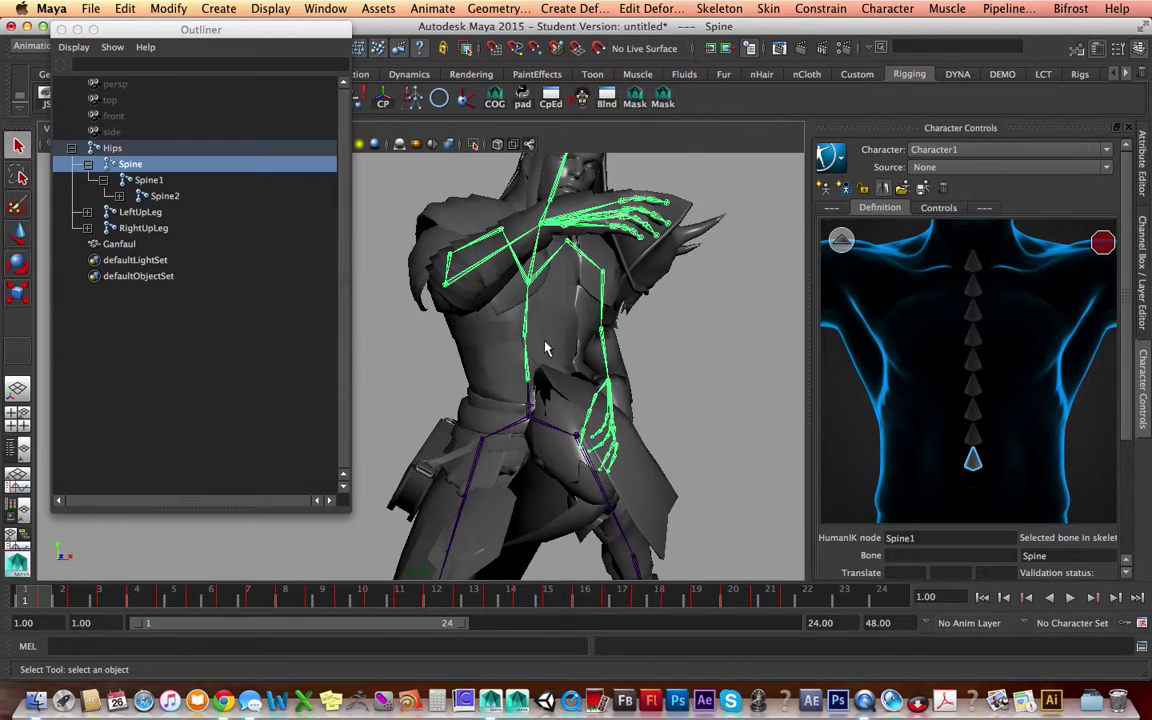
left_click(525, 321)
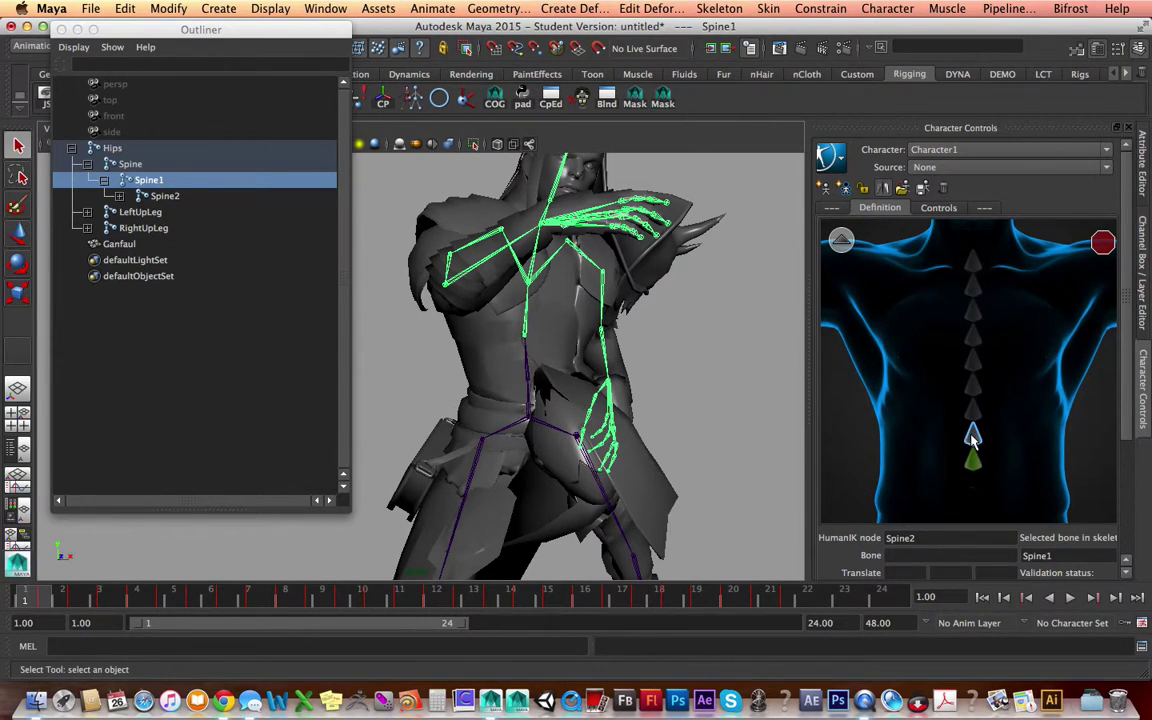
left_click(531, 272)
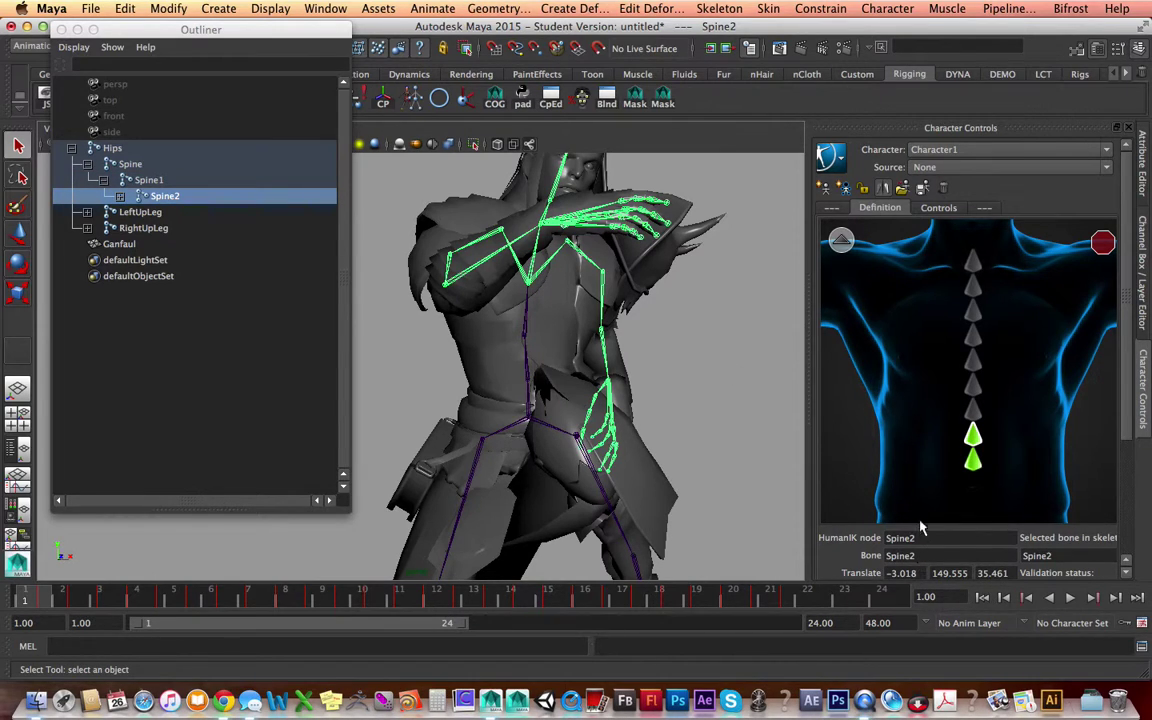
- Assign the skeleton's Neck joint to the lowest node, Neck, in the definition's detailed neck view
left_click_drag(553, 272, 557, 362, "alt")
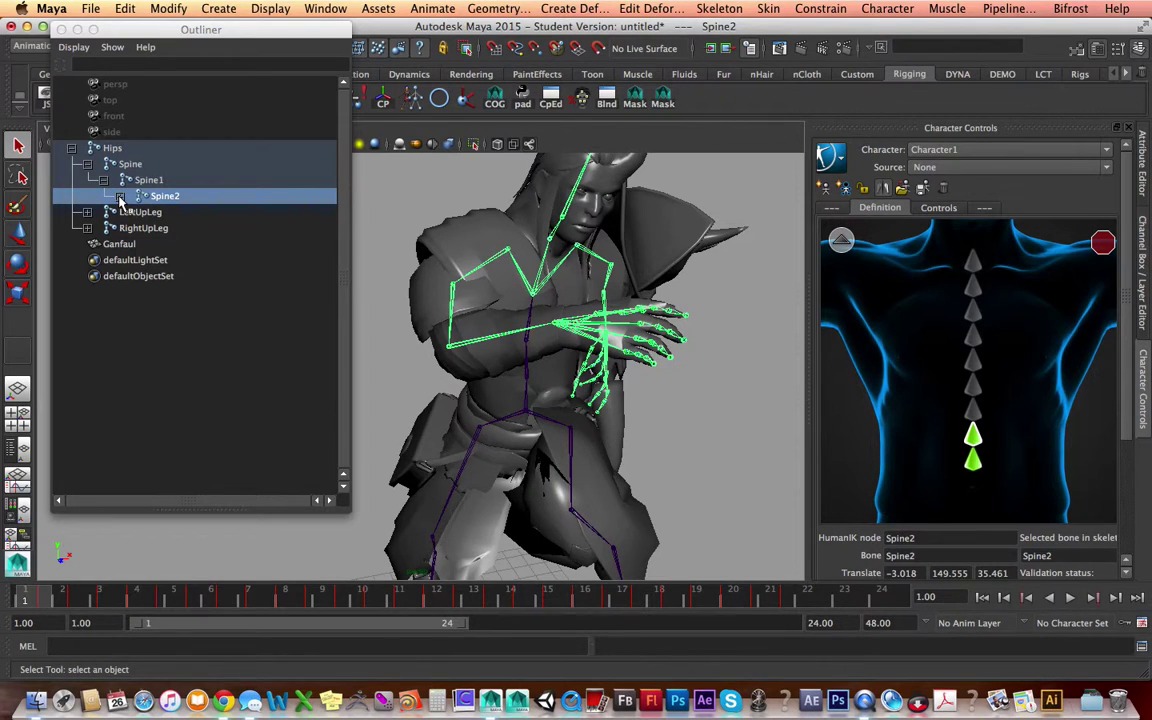
left_click(120, 197)
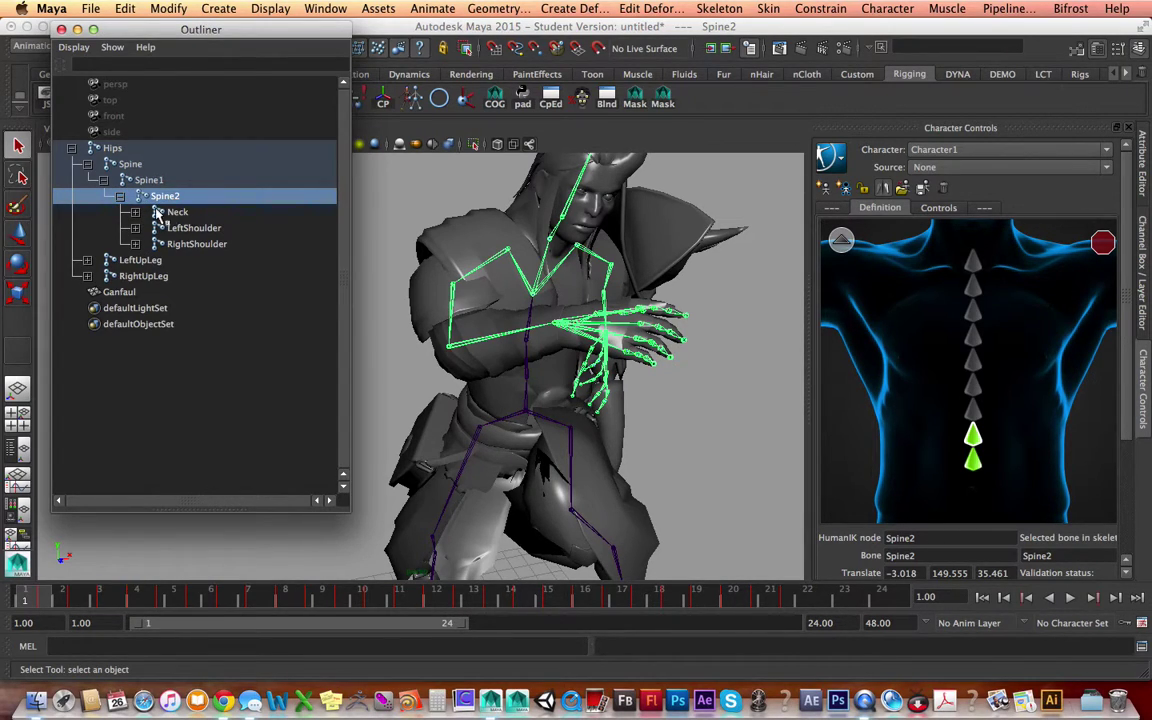
left_click(841, 243)
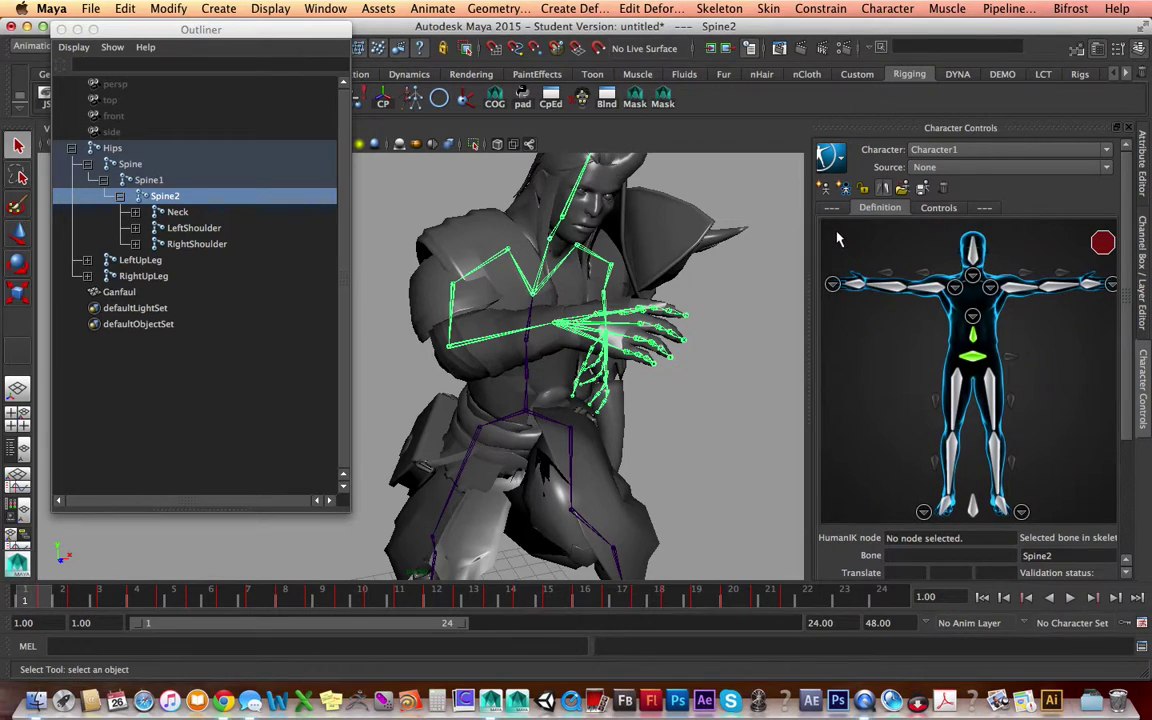
left_click(973, 283)
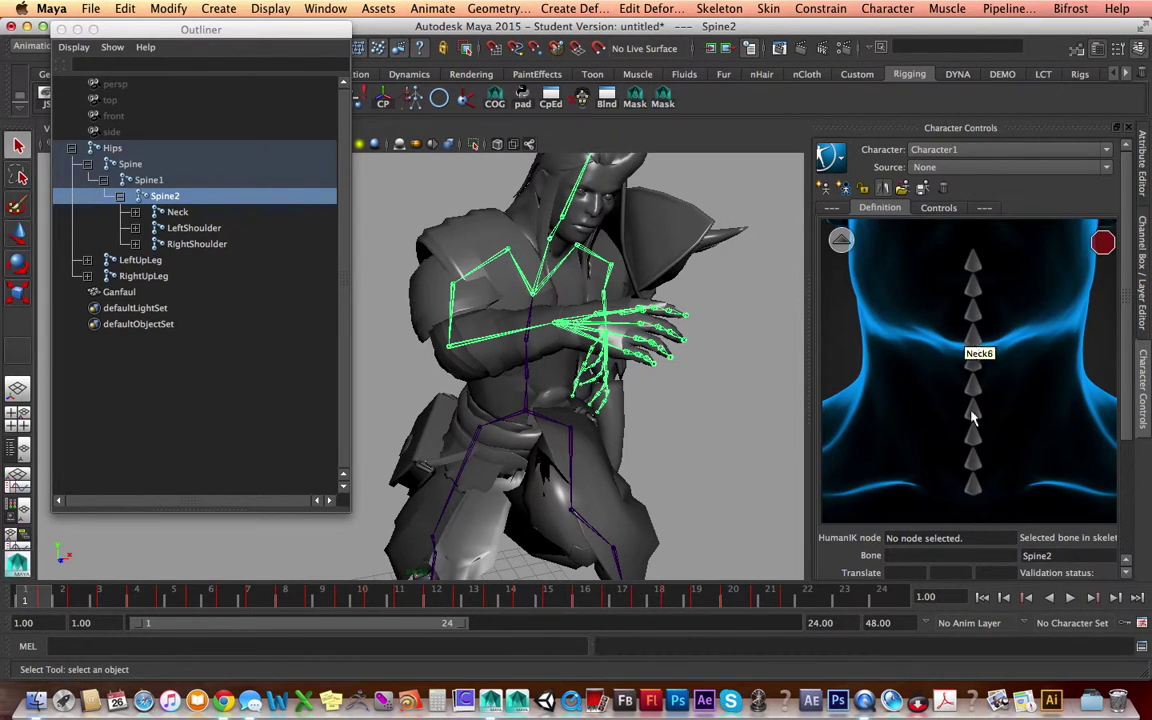
left_click(972, 483)
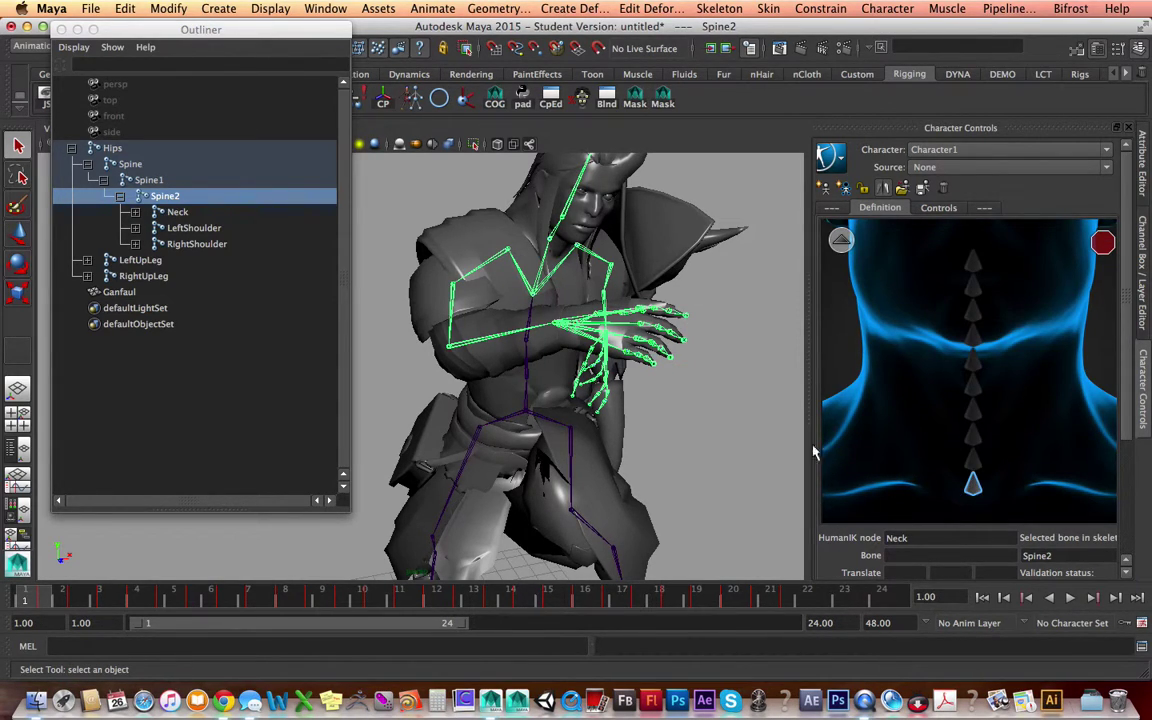
left_click(558, 237)
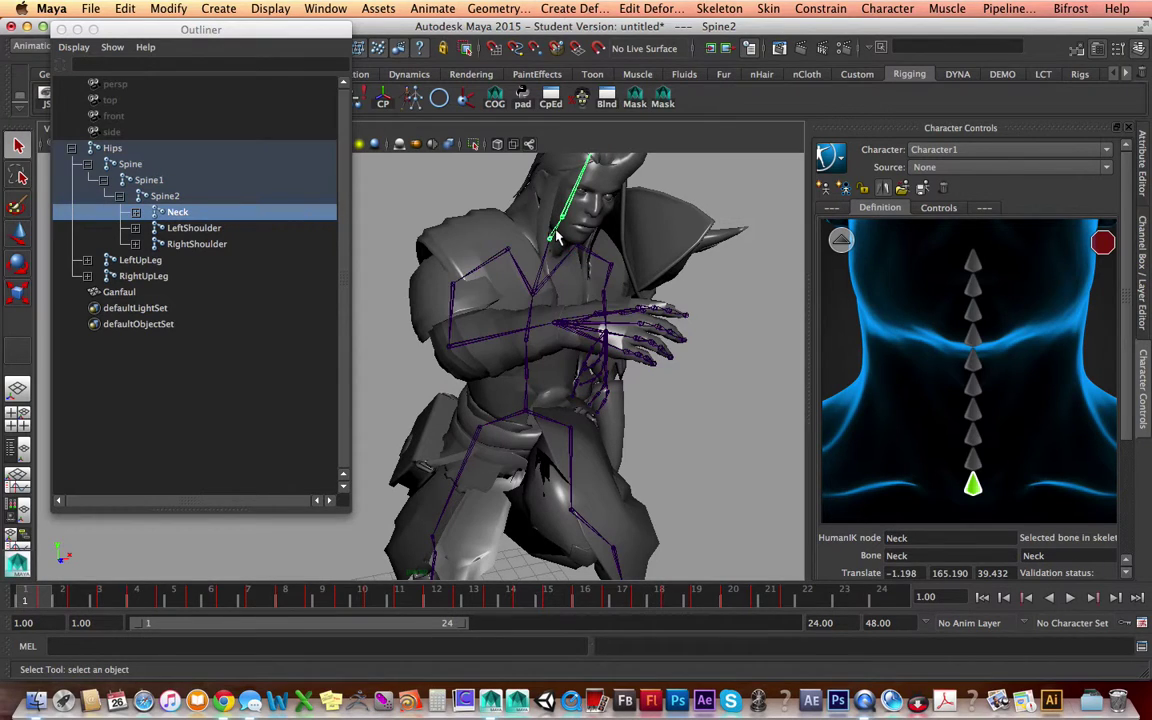
- Return to the full-body definition view and assign the skeleton's Head joint to the Head node
left_click(841, 243)
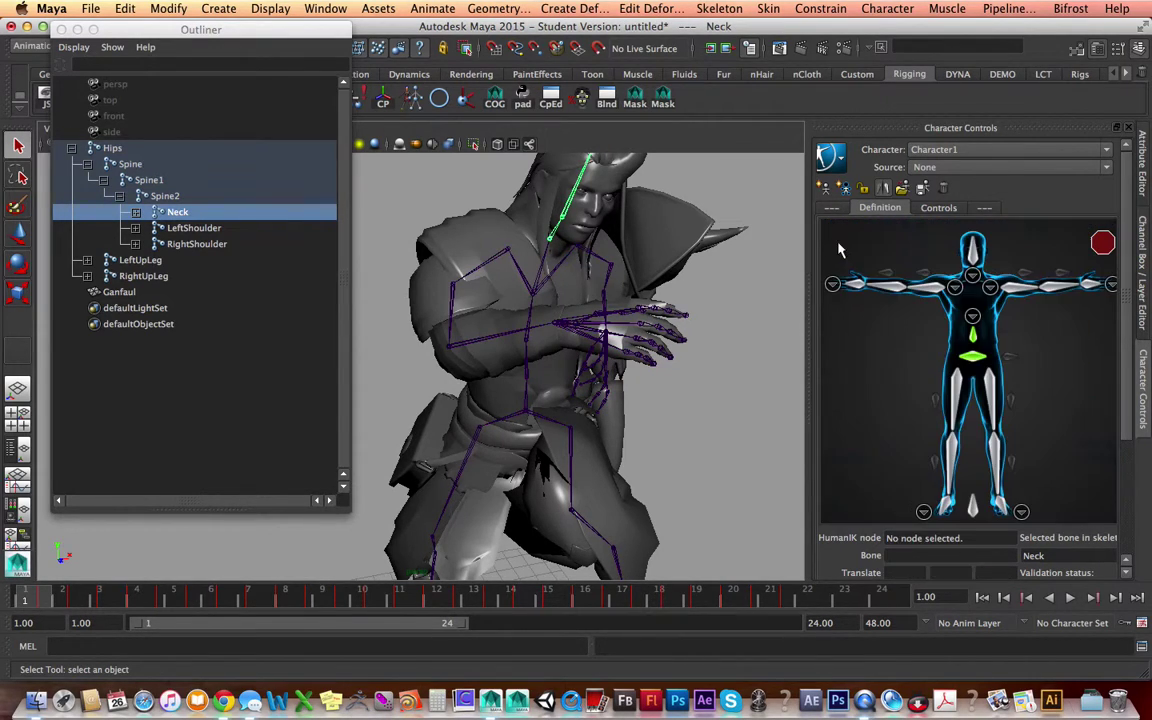
left_click(975, 256)
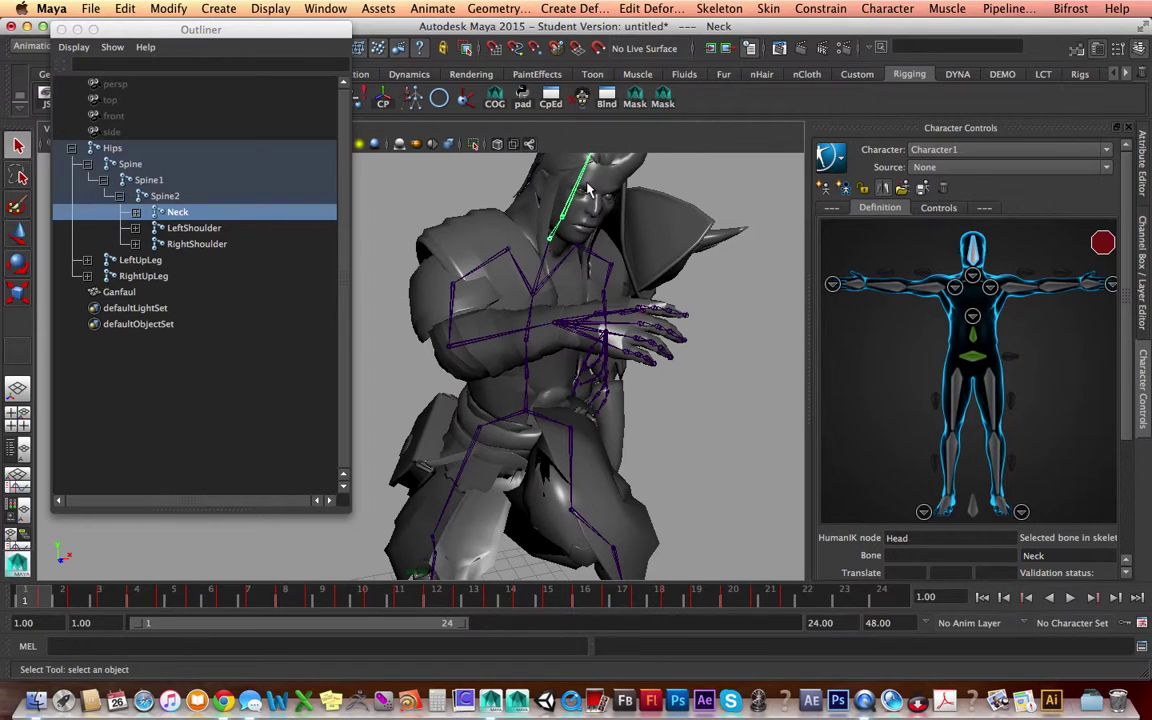
left_click(580, 185)
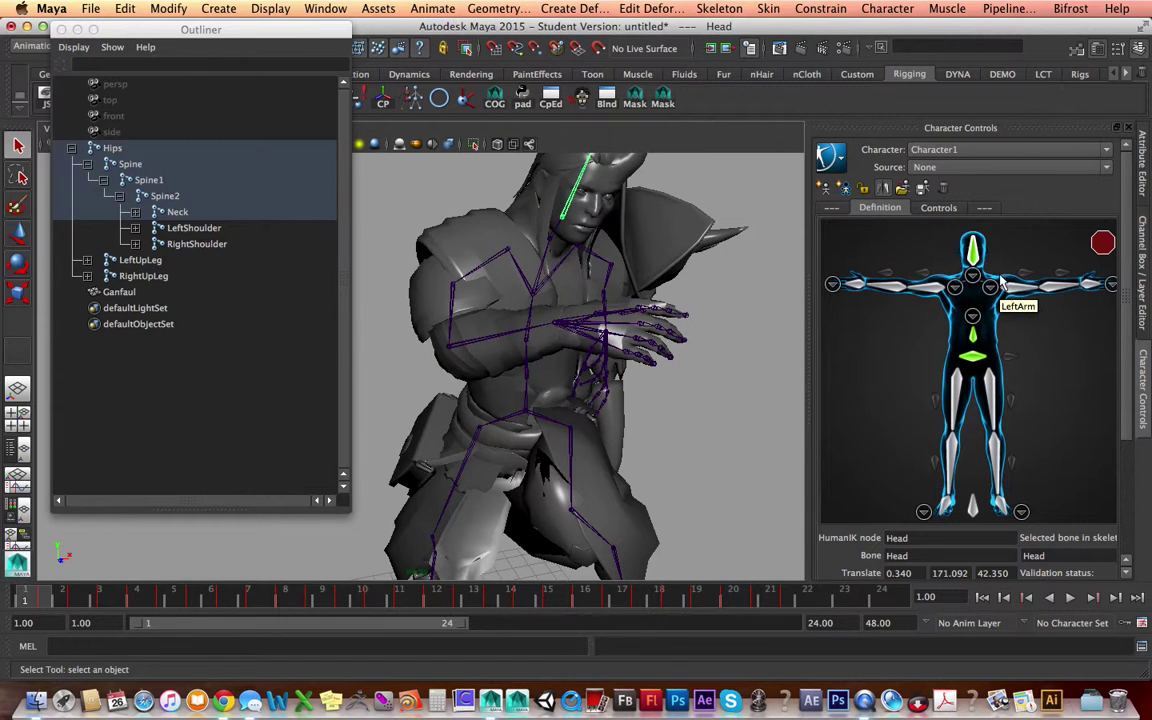
- Assign the skeleton's LeftArm joint to the LeftArm node, and select the matching RightArm node to check its bone
left_click_drag(650, 285, 590, 289, "alt")
middle_click_drag(590, 288, 609, 298, "alt")
scroll(584, 304, "down", 2)
left_click_drag(580, 300, 591, 291, "alt")
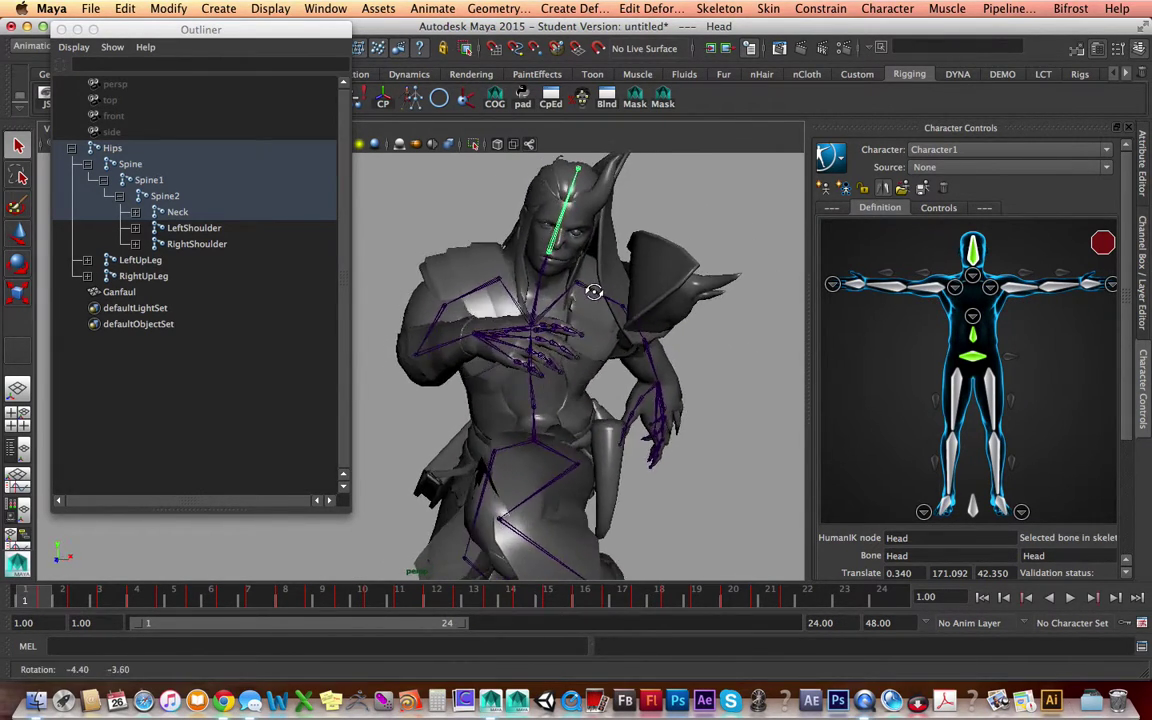
middle_click_drag(604, 291, 607, 320, "alt")
left_click_drag(607, 318, 645, 309, "alt")
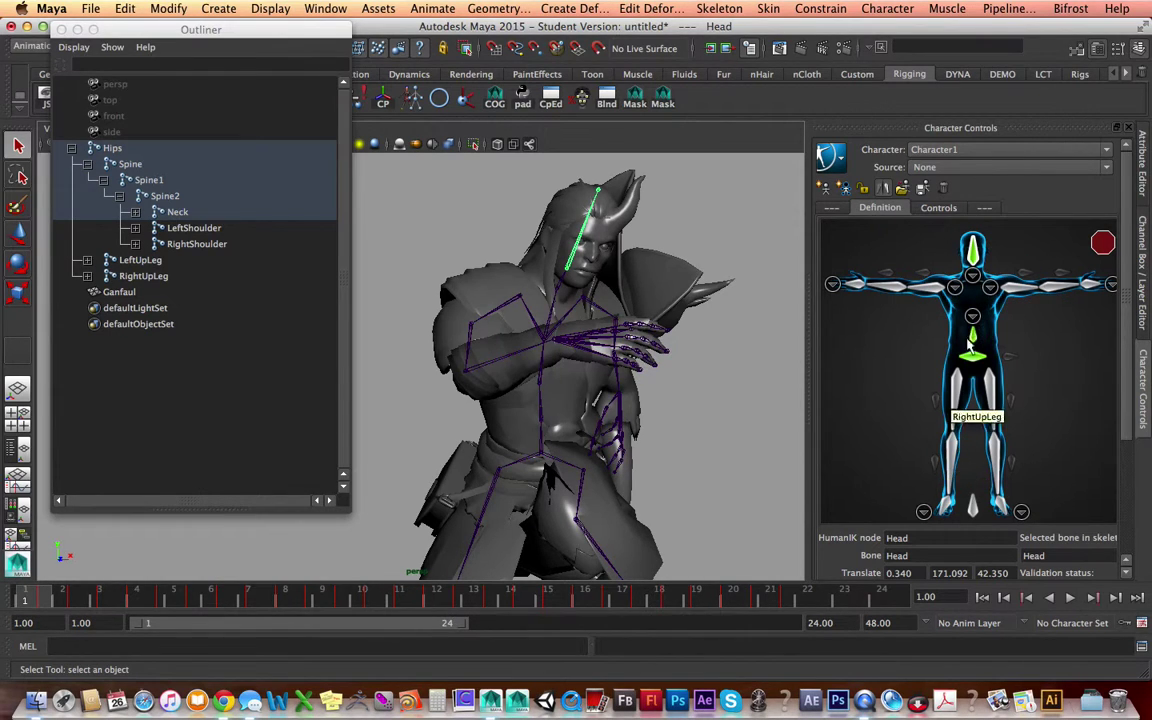
left_click_drag(566, 334, 520, 337, "alt")
left_click_drag(599, 353, 606, 343, "alt")
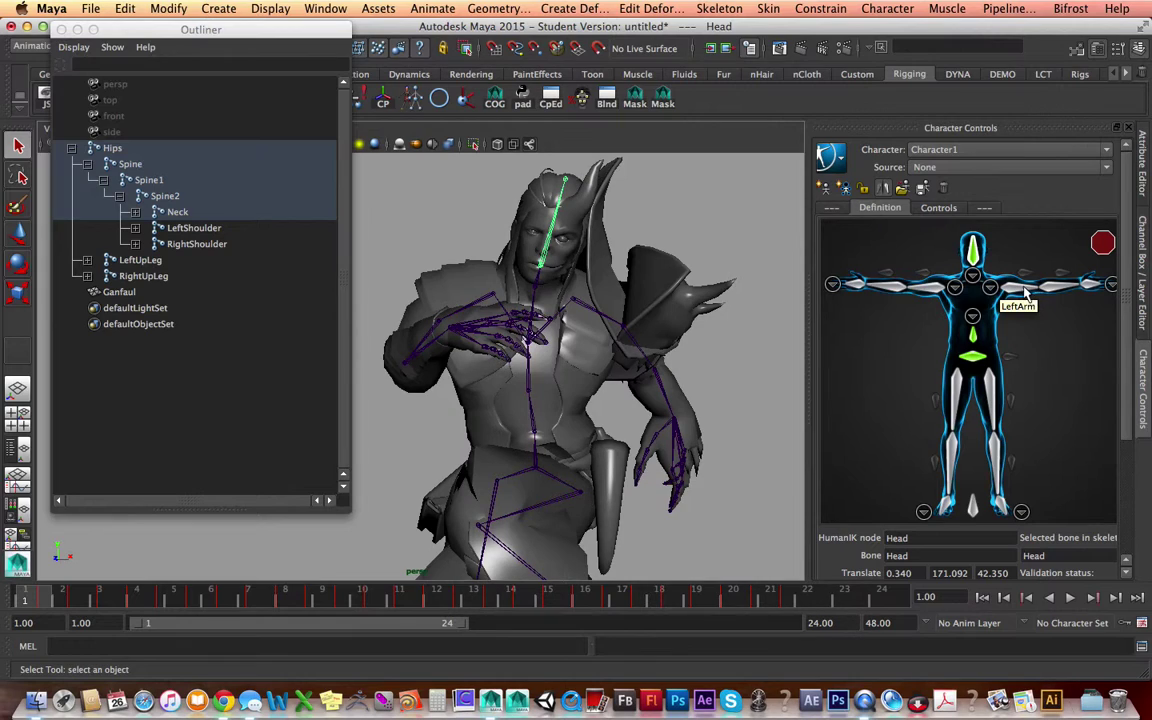
left_click(1020, 290)
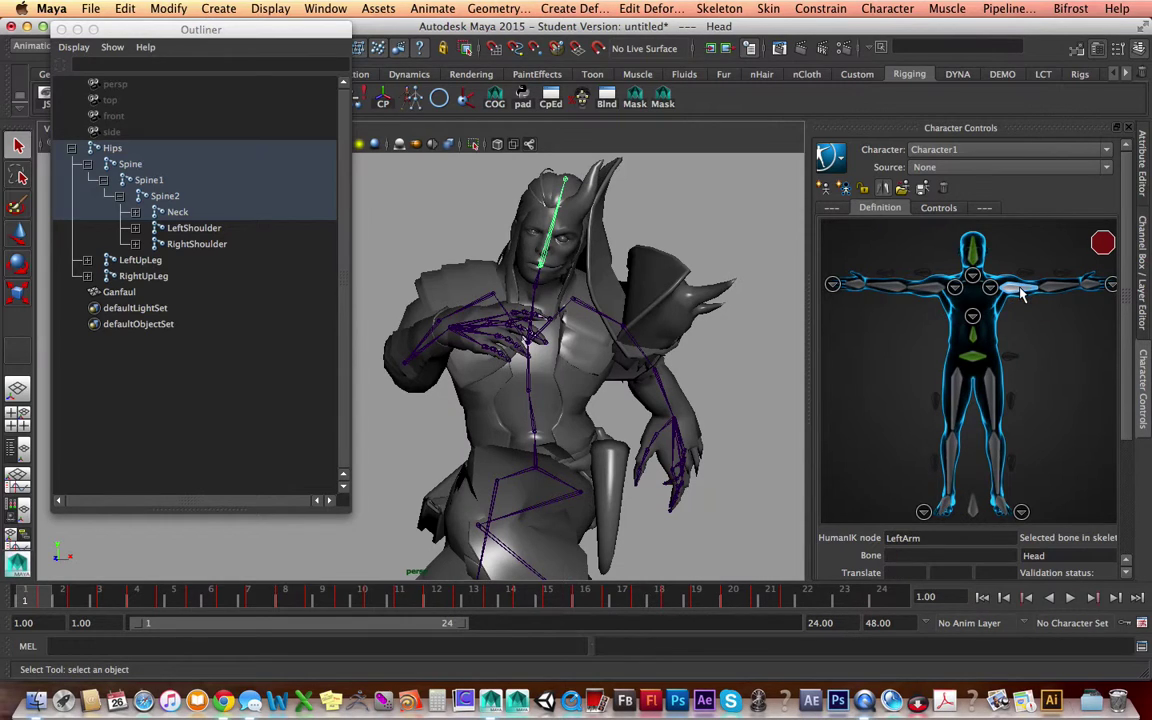
left_click(646, 328)
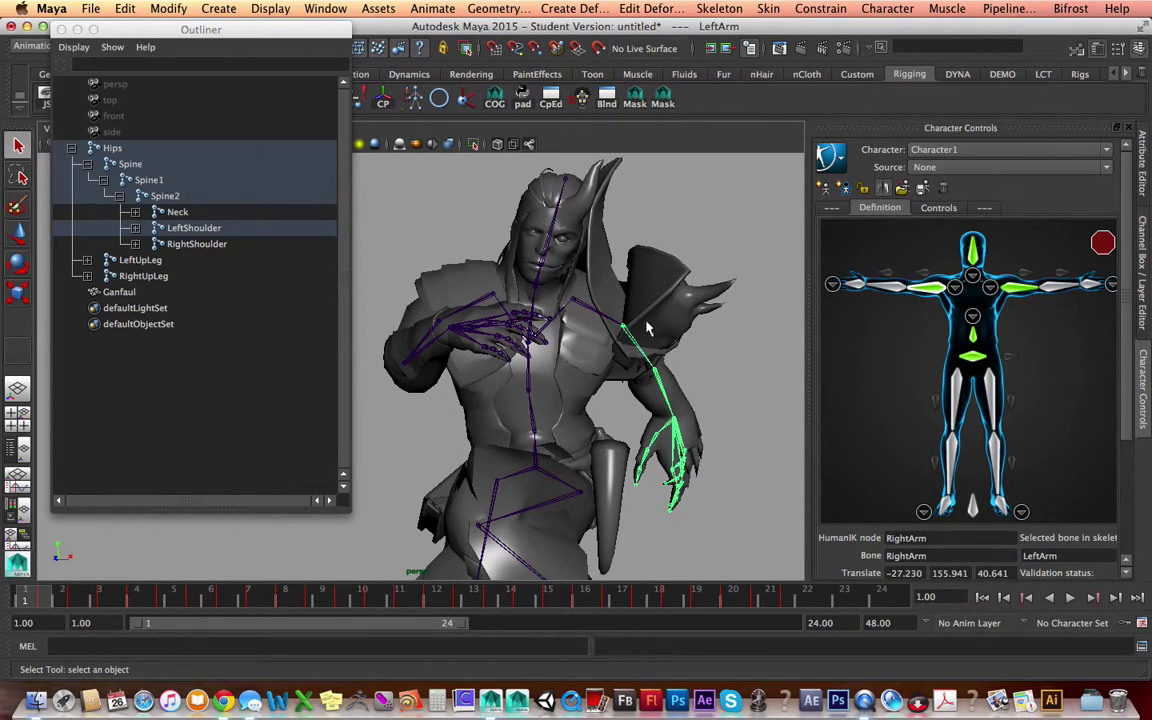
left_click(937, 285)
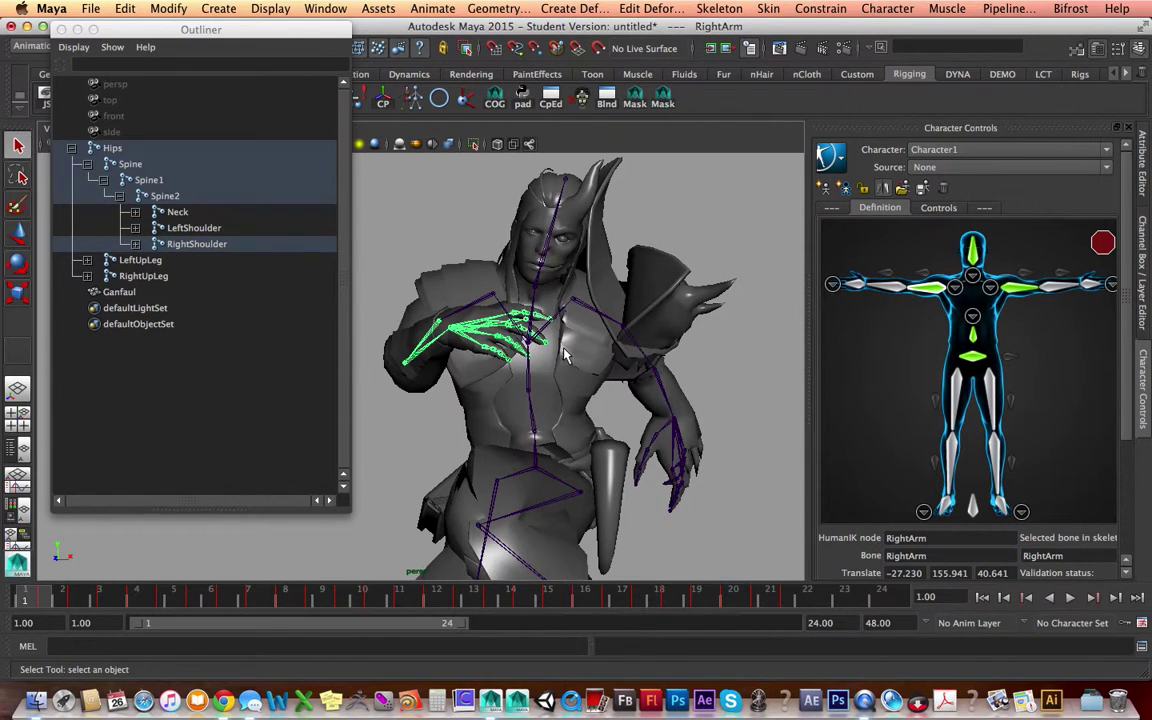
- Assign the skeleton's LeftShoulder joint to the LeftShoulder node in the definition's detailed left shoulder view
left_click(991, 288)
left_click(906, 341)
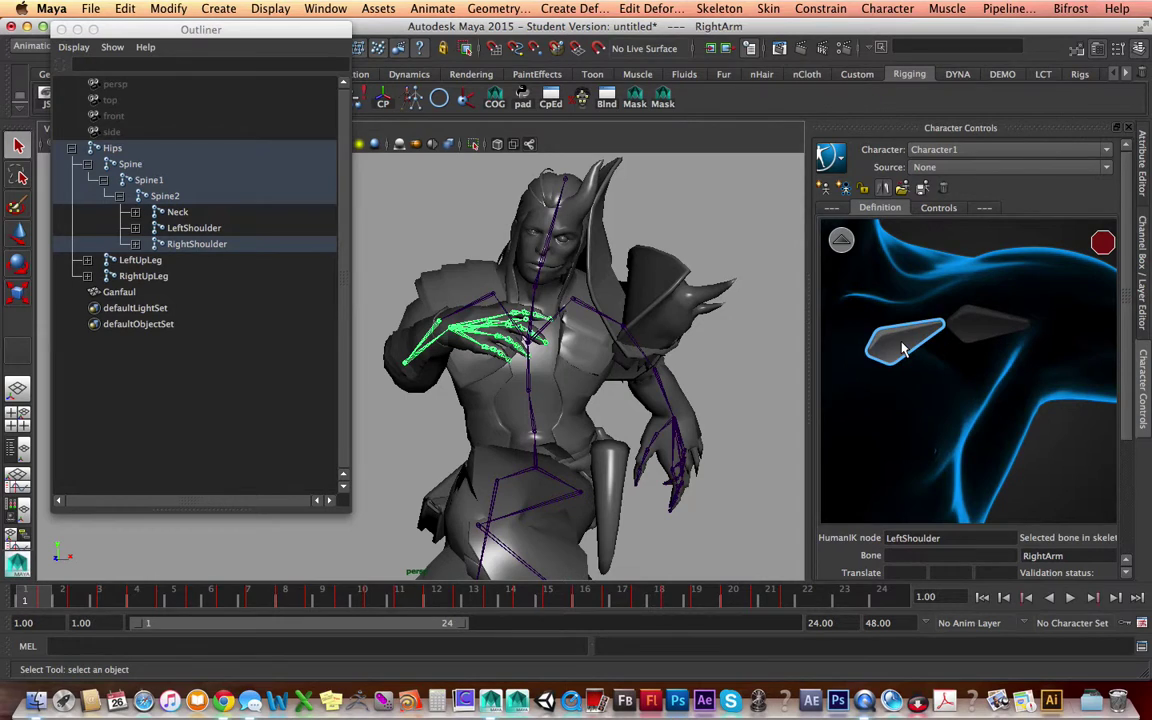
left_click(595, 317)
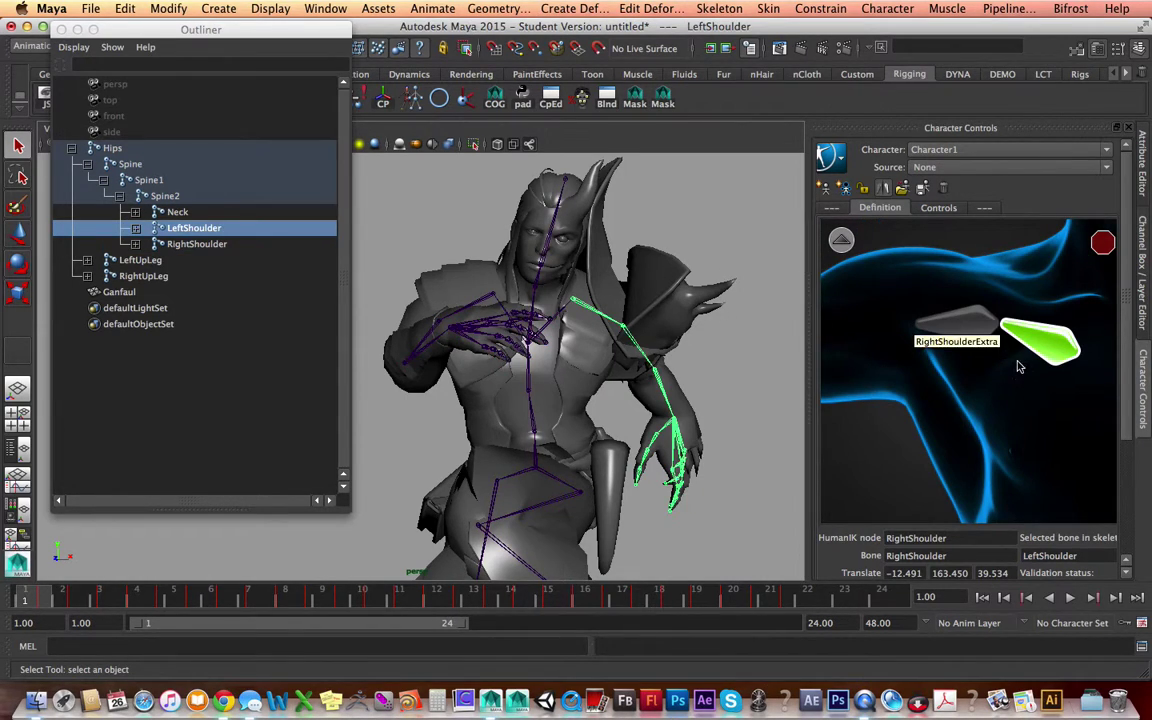
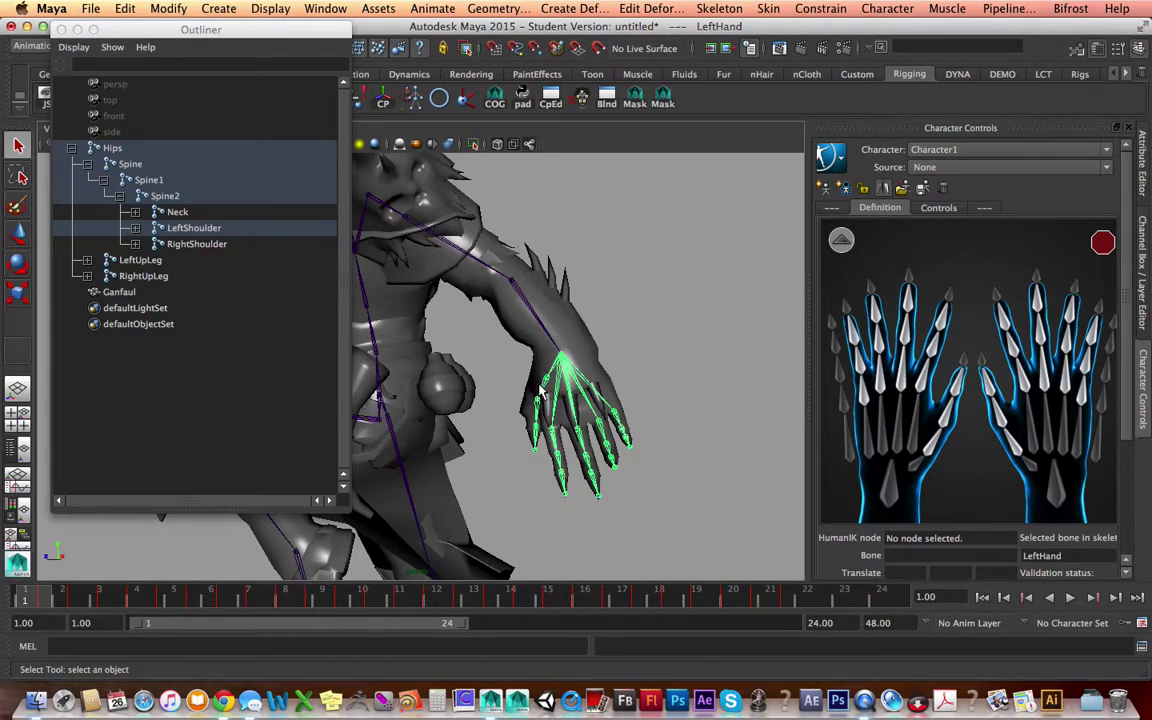
- Assign the skeleton's LeftHandThumb1, LeftHandThumb2 and LeftHandThumb3 joints to the matching left thumb nodes in the definition's hand view
left_click(545, 385)
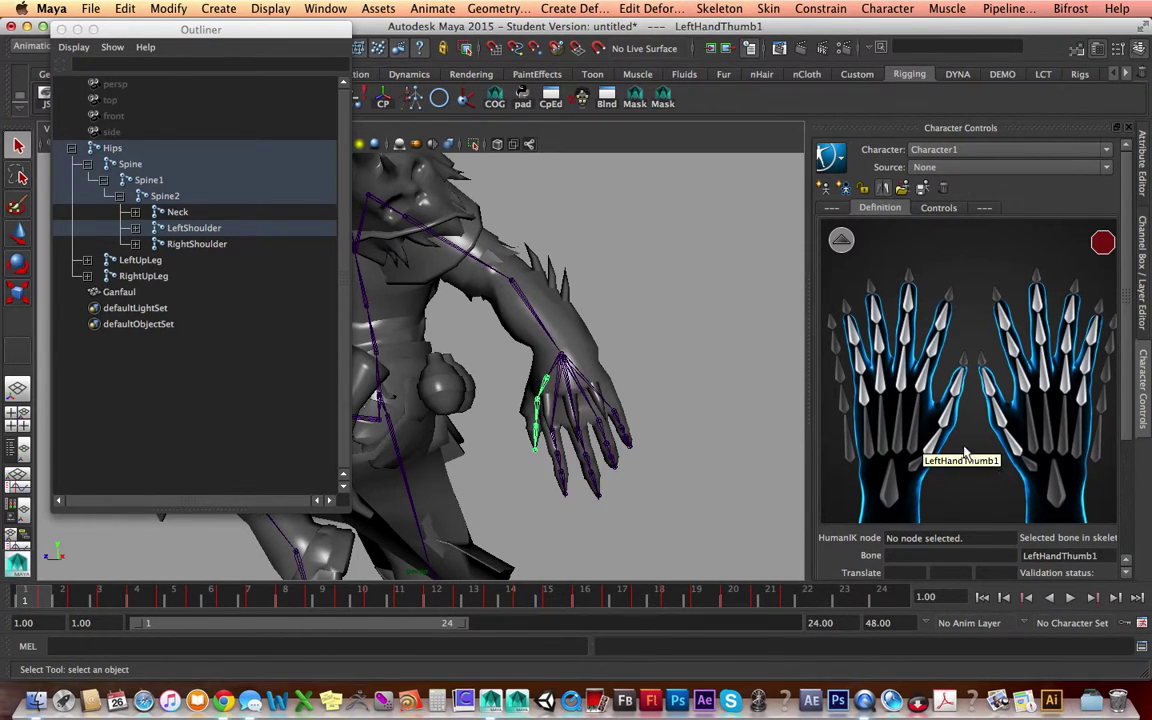
left_click(933, 448)
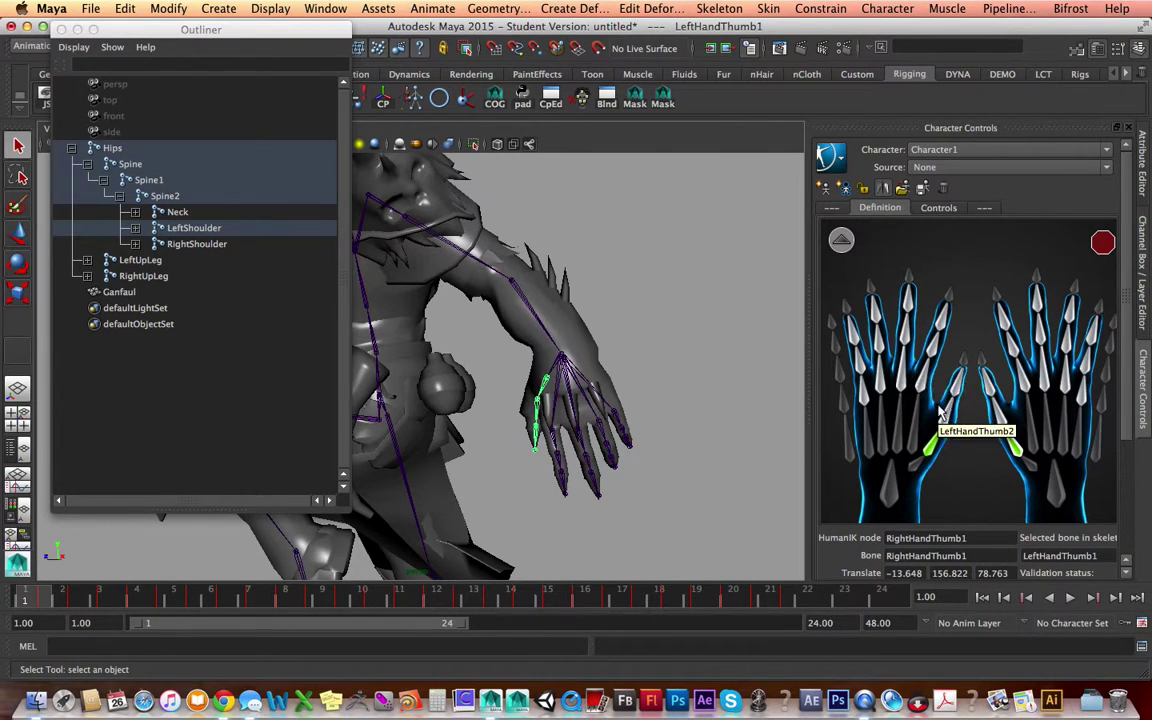
left_click(535, 416)
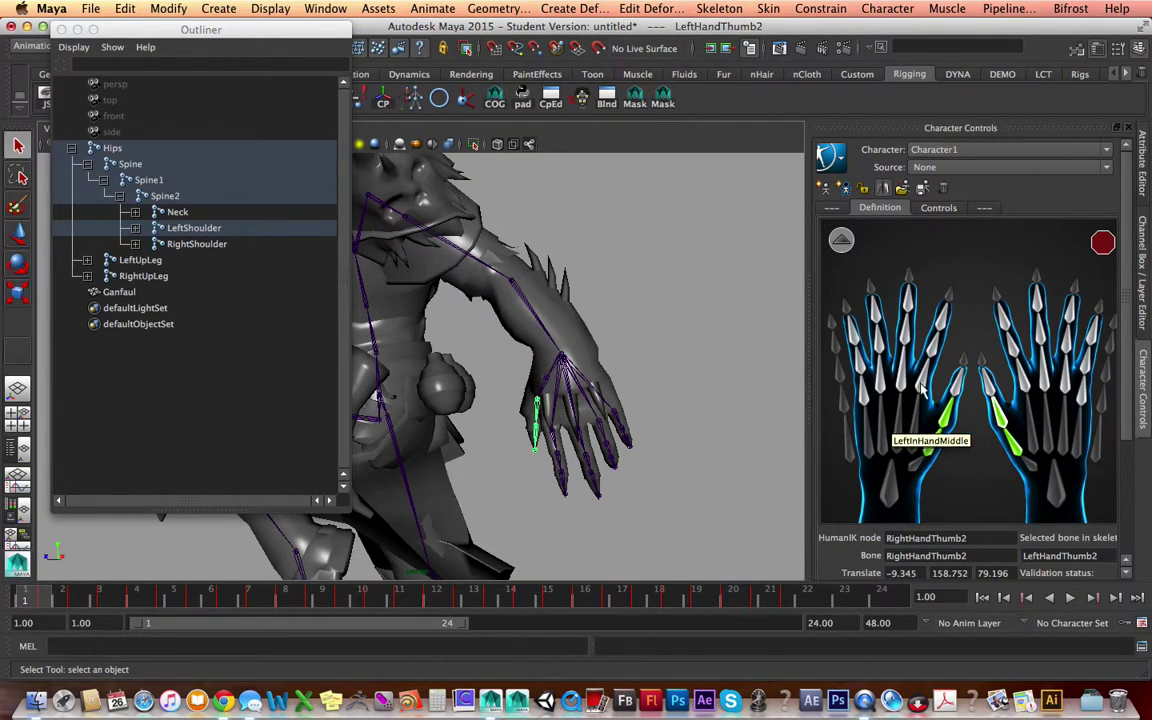
left_click(955, 384)
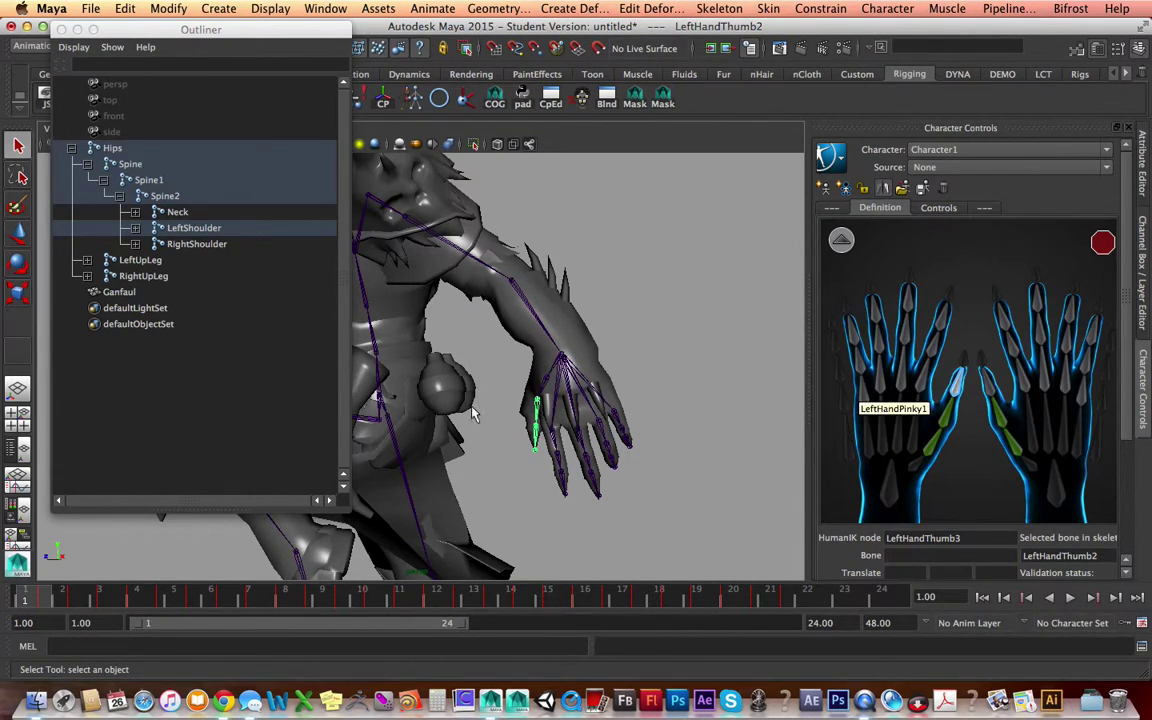
left_click(534, 439)
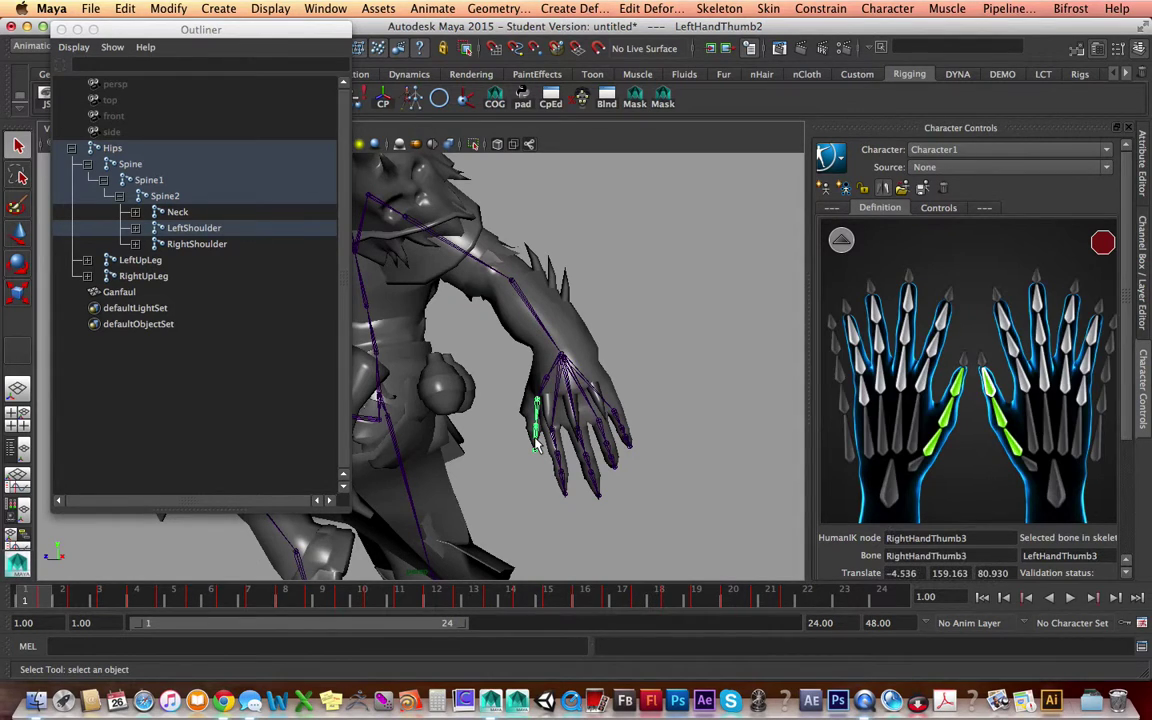
left_click(960, 382)
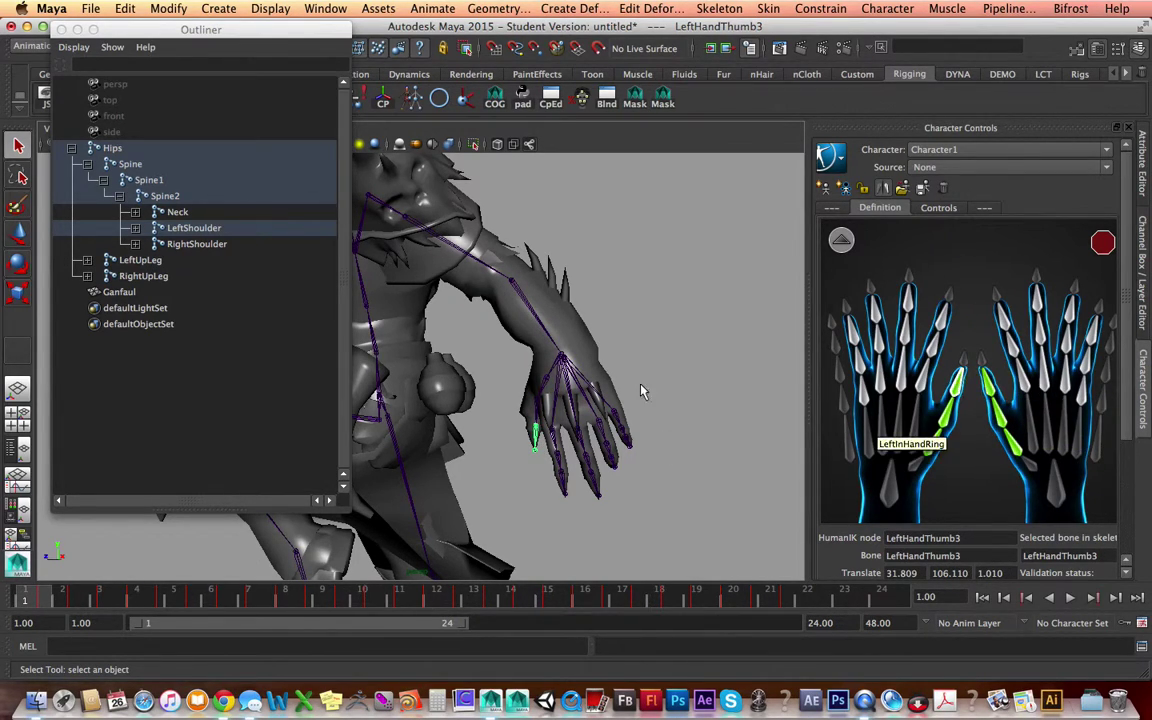
left_click_drag(553, 391, 609, 360, "alt")
left_click(634, 350)
left_click(1023, 378)
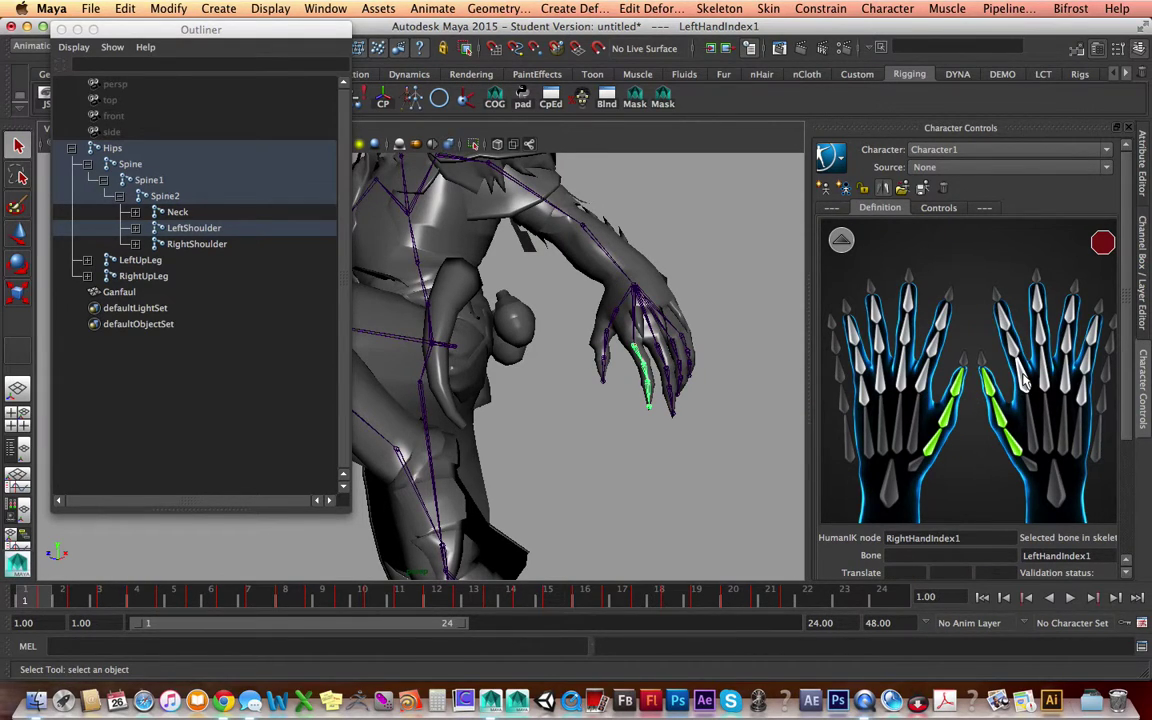
double_click(1023, 376)
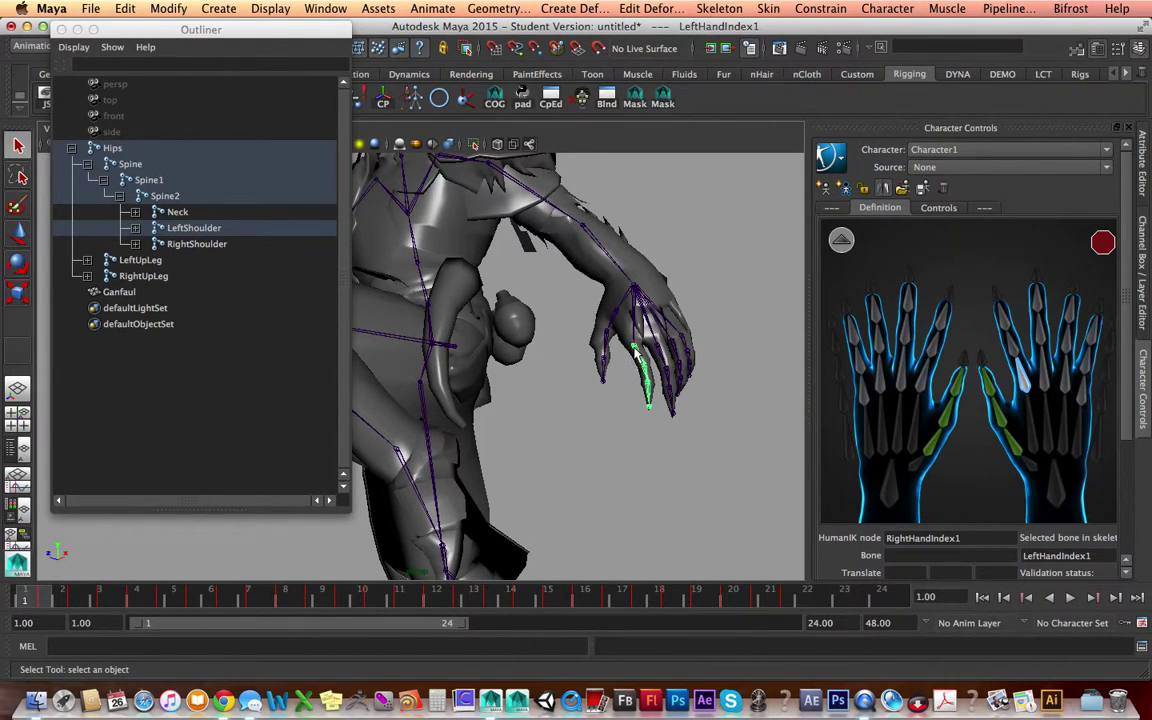
left_click(634, 347)
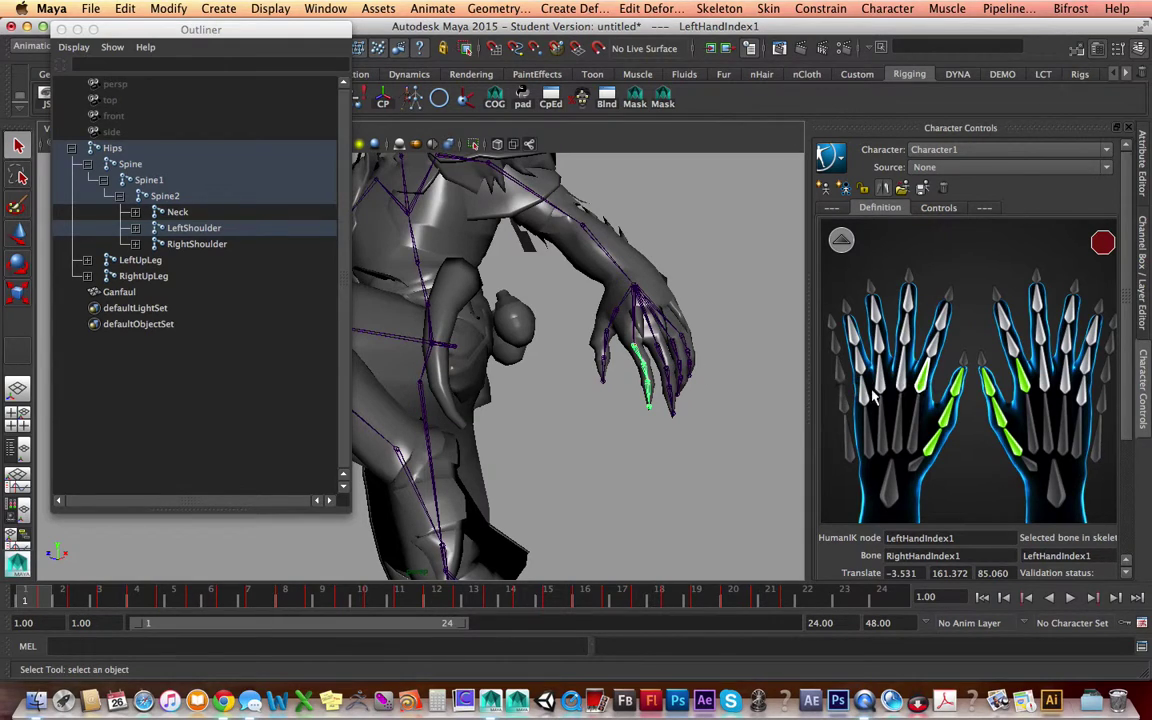
key("super+z")
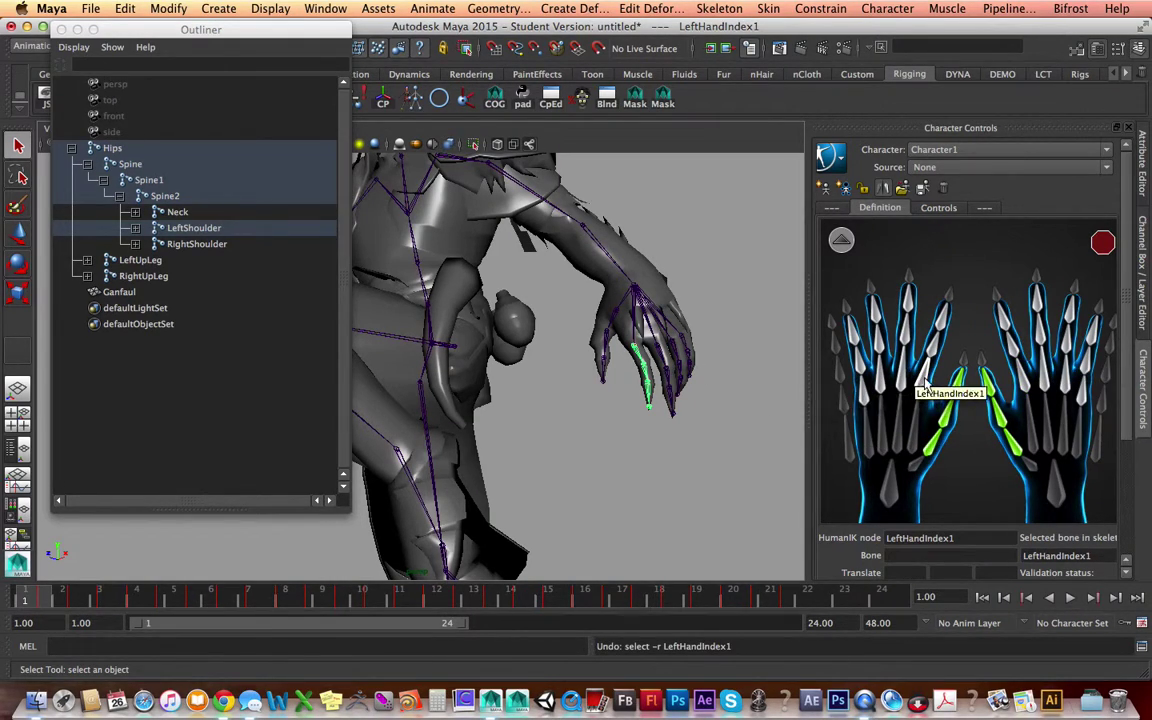
- Assign the LeftHandIndex1, LeftHandIndex2, LeftHandIndex3 and LeftHandMiddle1 joints to the matching nodes of the left hand definition
left_click(640, 358)
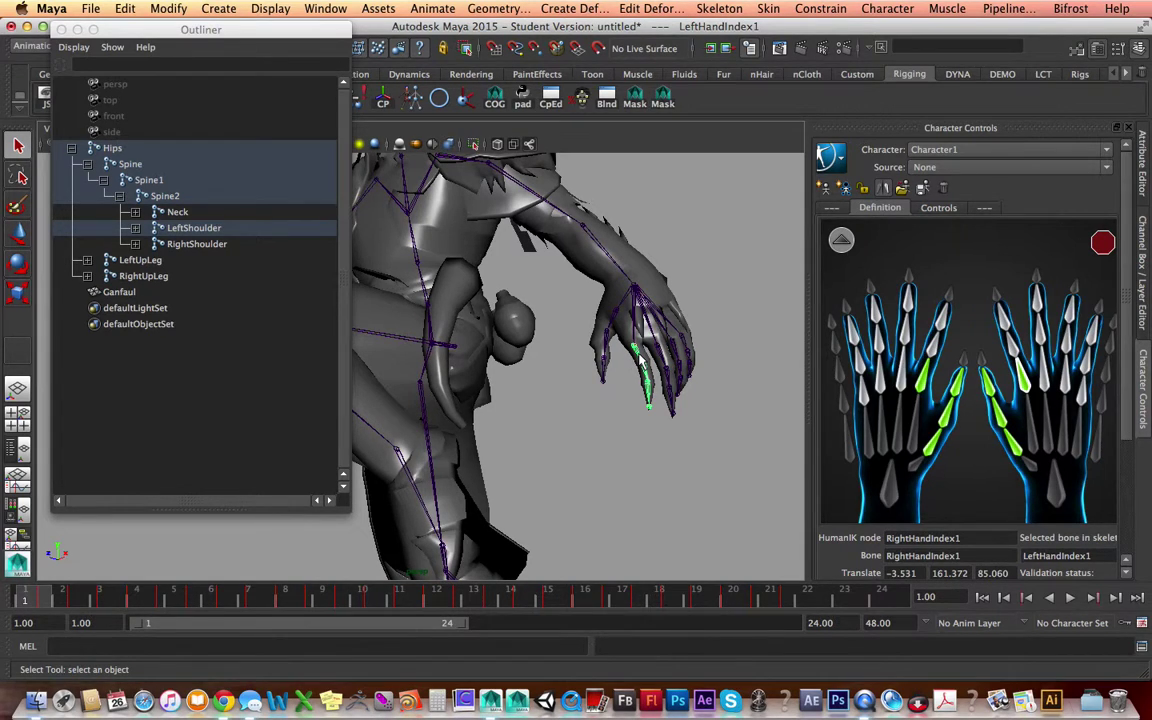
double_click(933, 347)
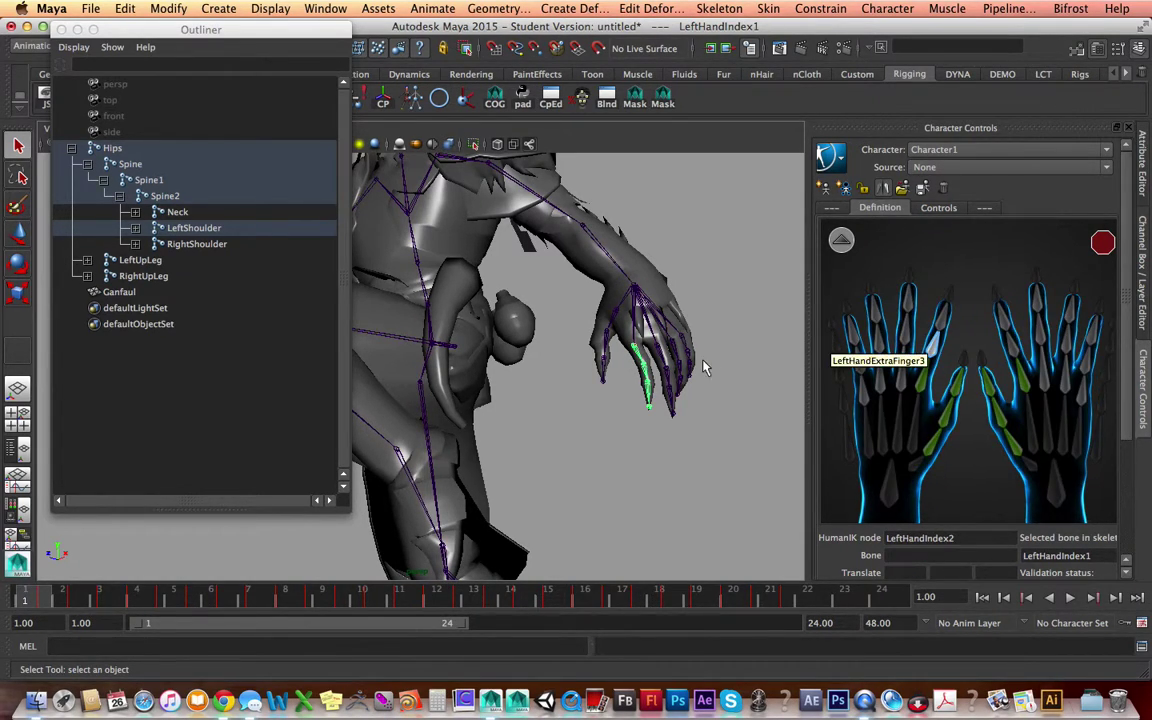
left_click(646, 378)
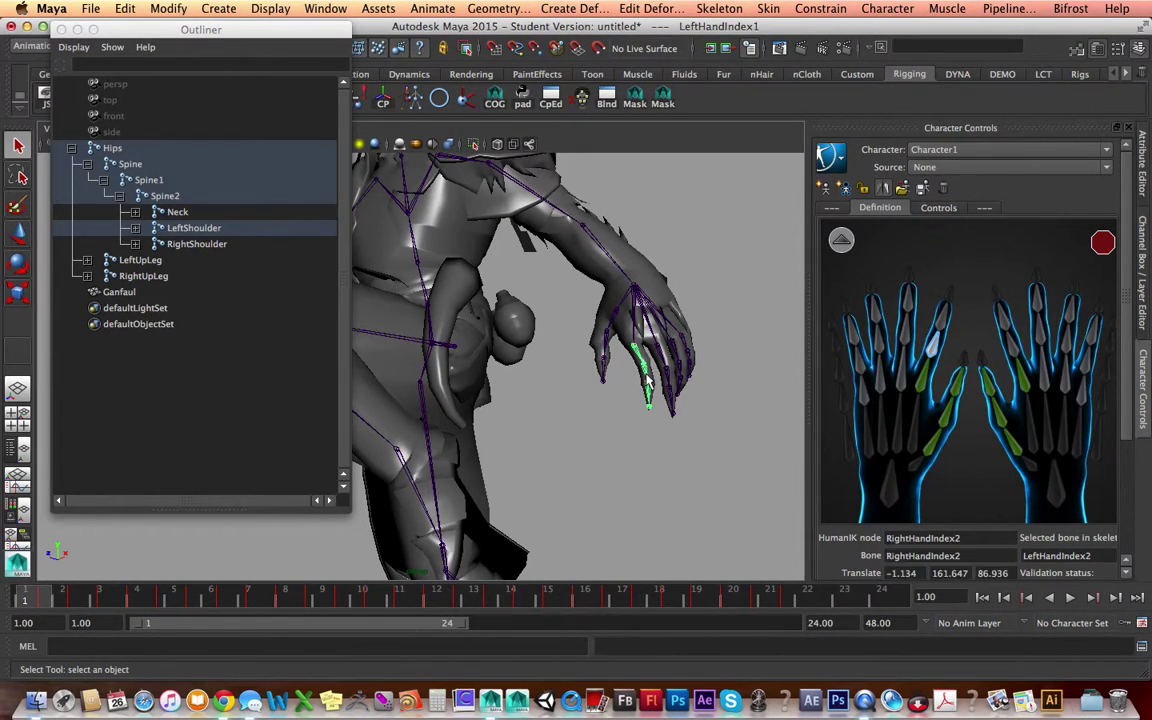
double_click(942, 321)
left_click(651, 393)
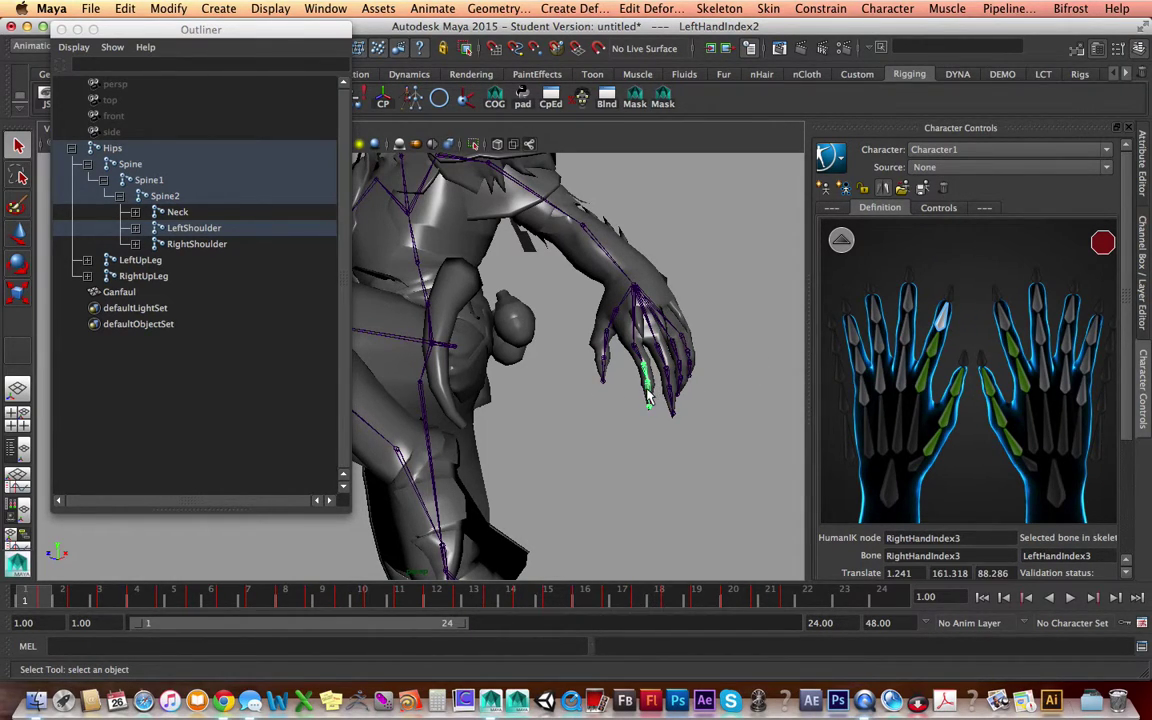
left_click(903, 368)
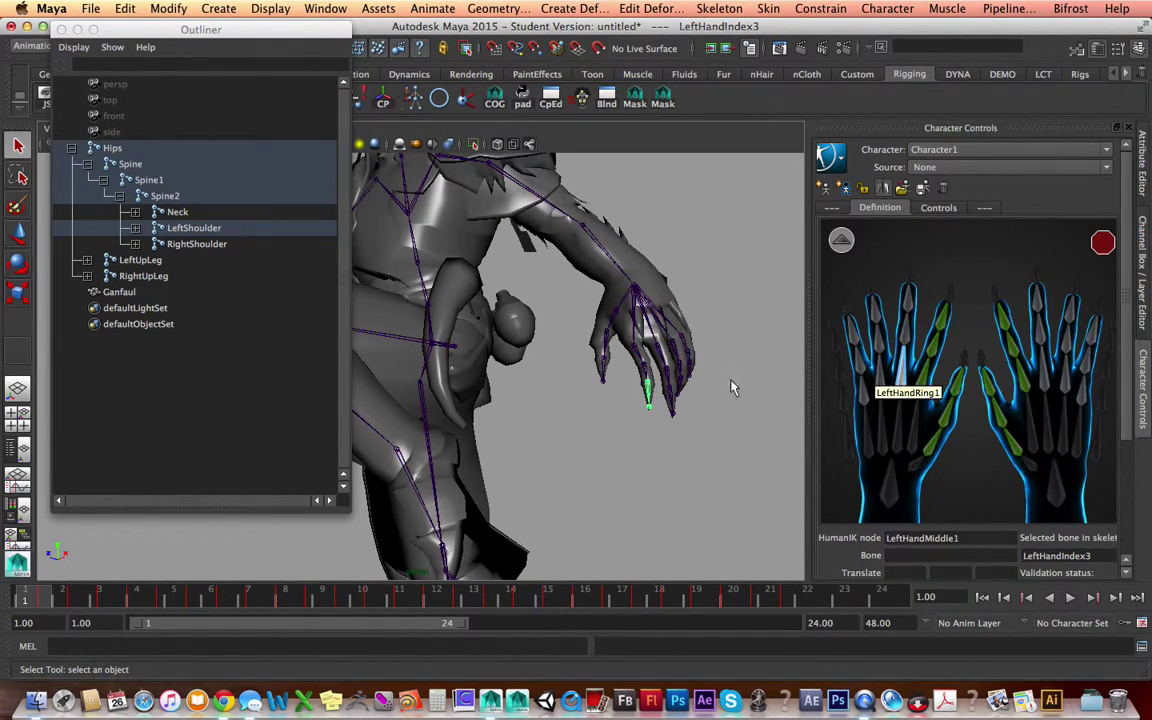
left_click(660, 355)
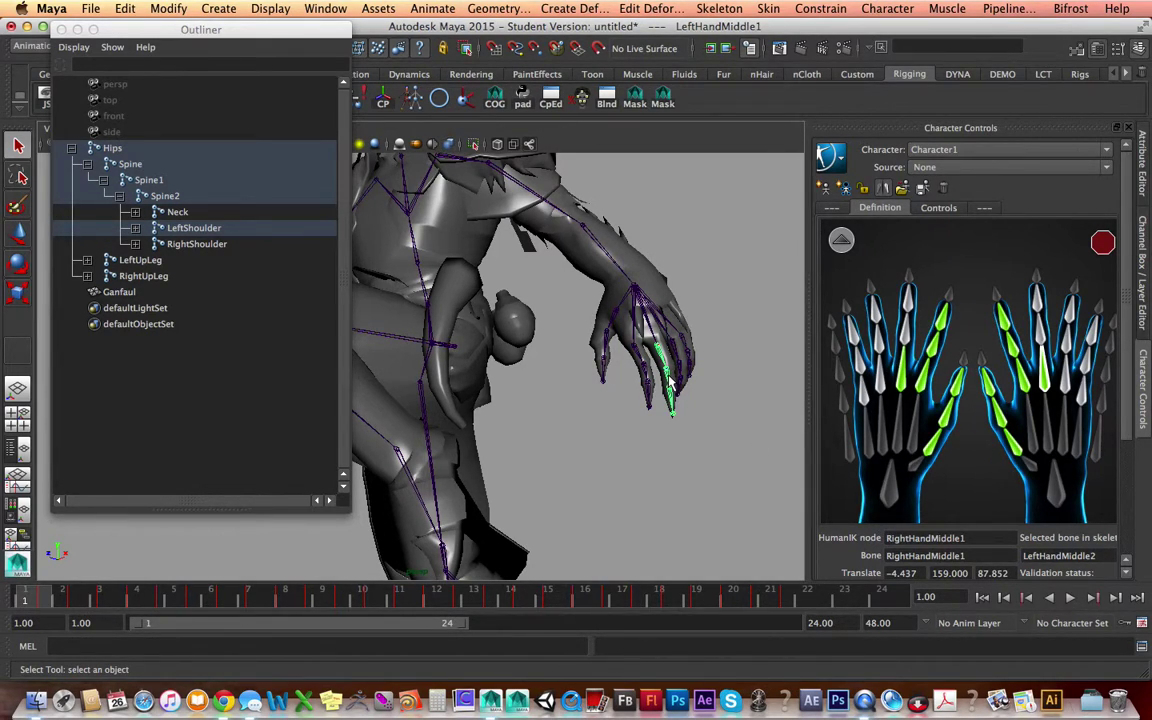
double_click(1040, 331)
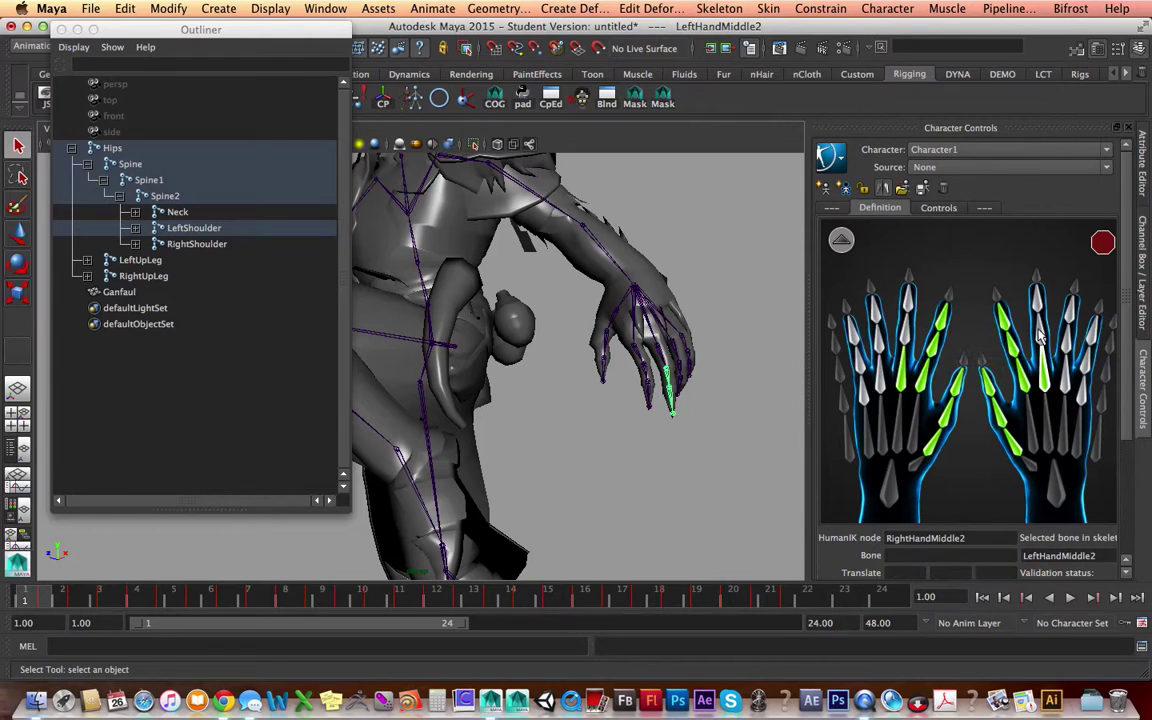
left_click(668, 373)
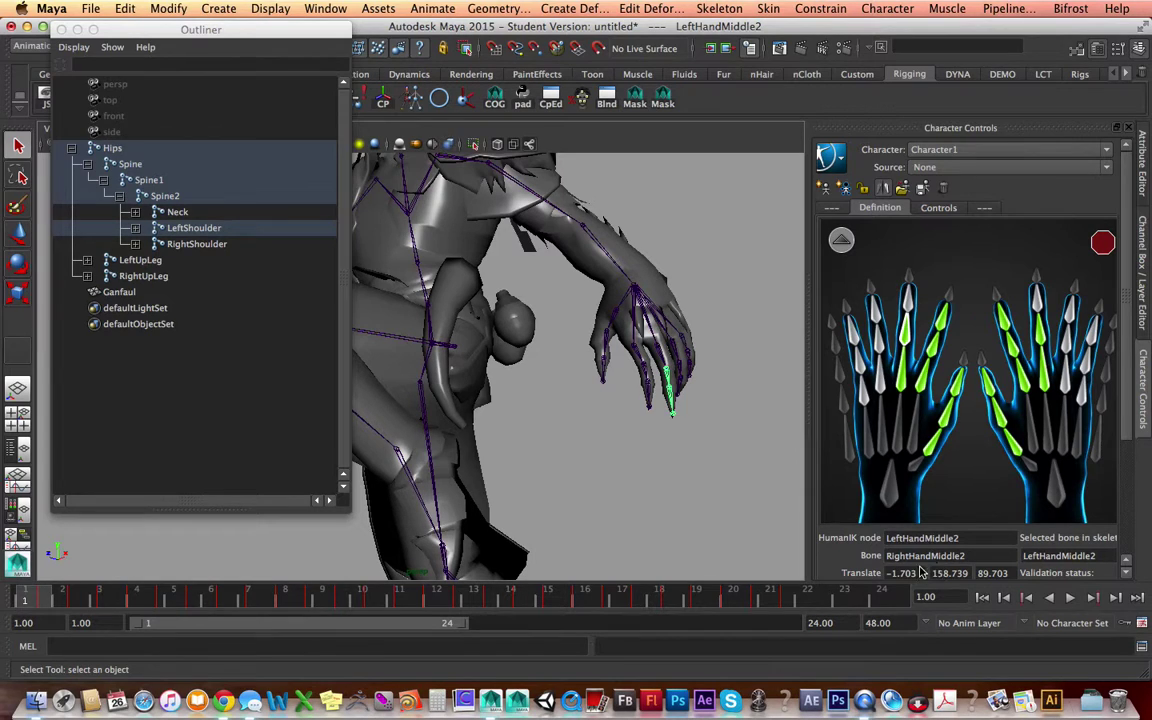
key("super+z")
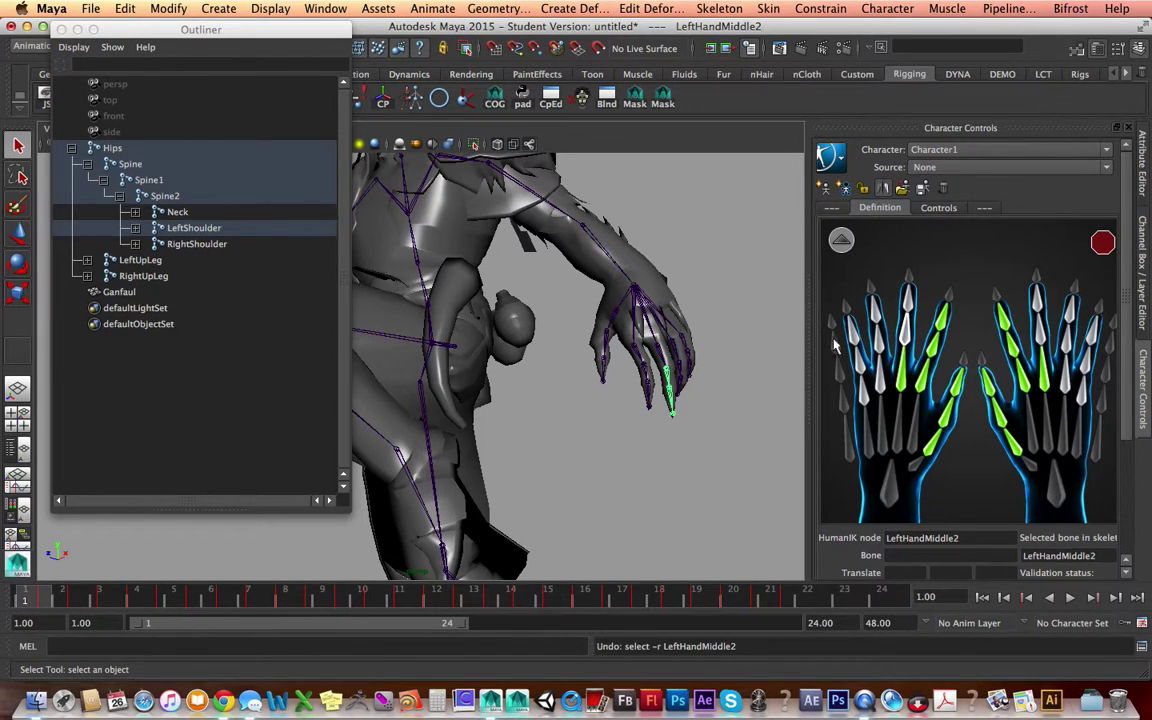
- Assign the LeftHandMiddle2 and LeftHandMiddle3 joints to the matching middle finger nodes of the left hand definition
left_click(905, 333)
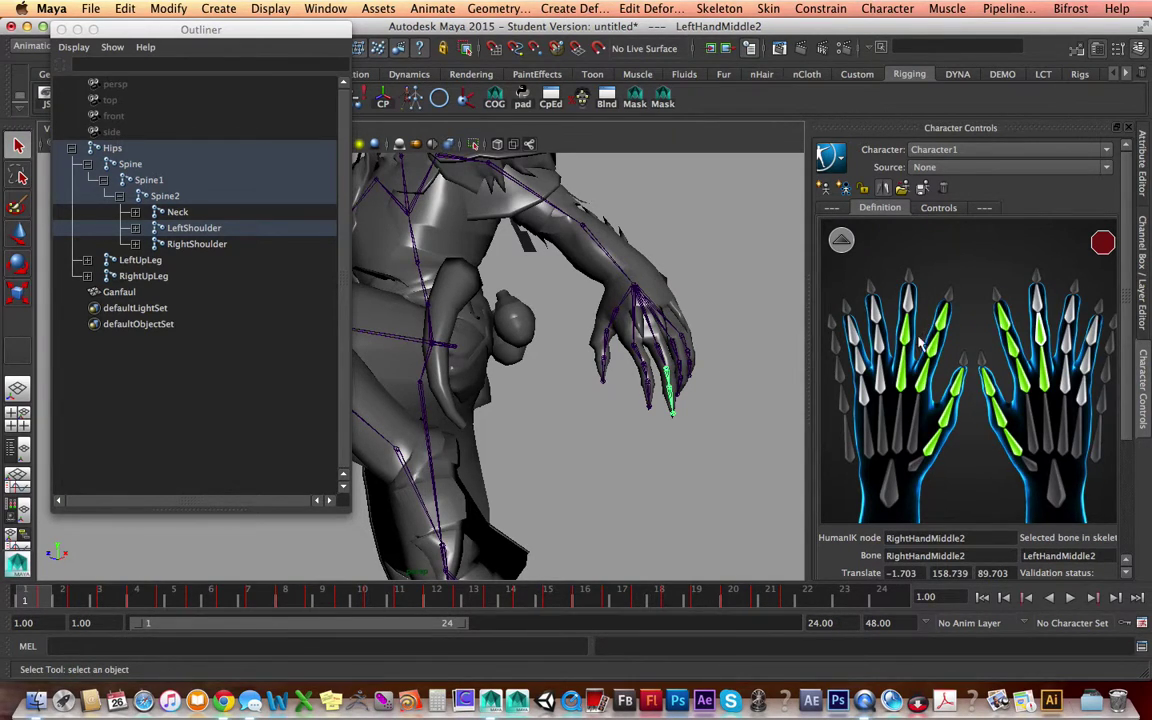
double_click(908, 303)
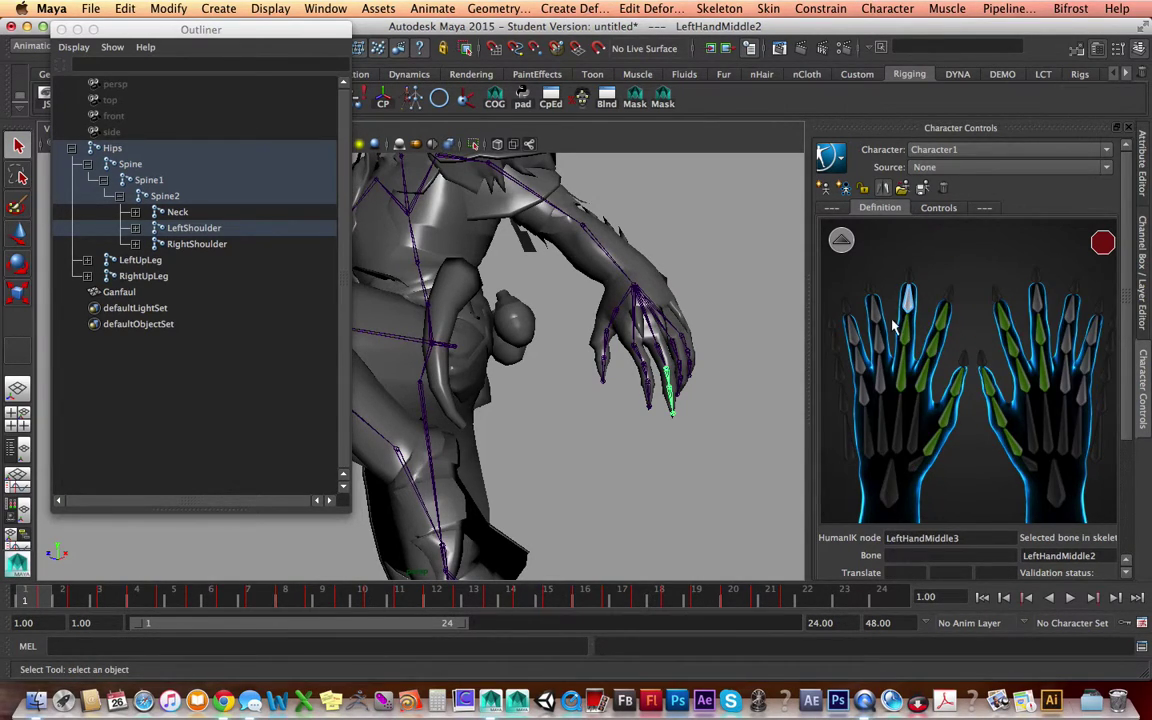
left_click(671, 401)
- Assign the LeftHandRing1, LeftHandRing2 and LeftHandRing3 joints to the matching ring finger nodes of the left hand definition
left_click_drag(670, 401, 617, 398, "alt")
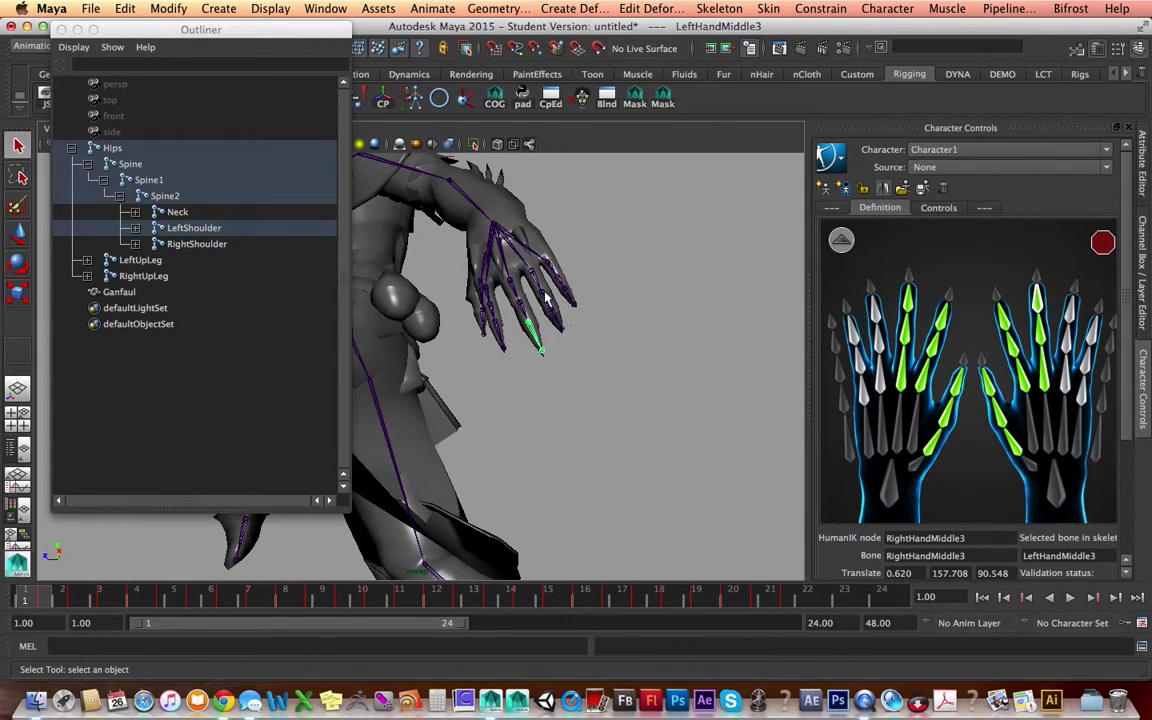
left_click(540, 283)
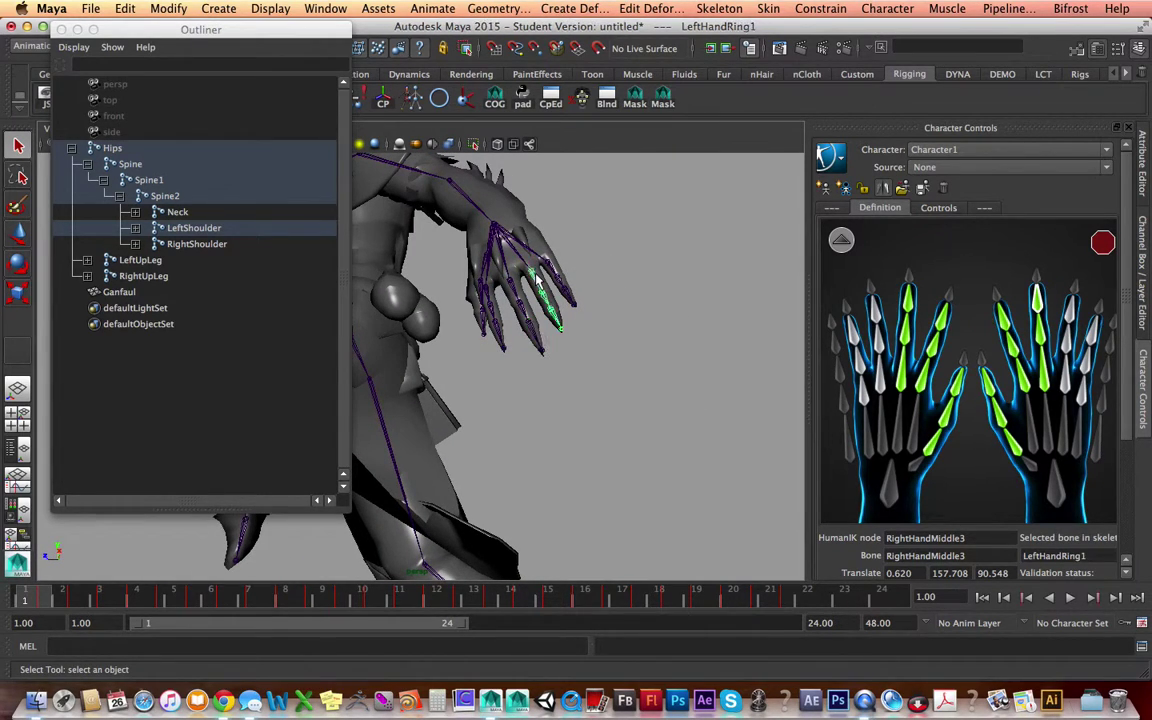
left_click(880, 375)
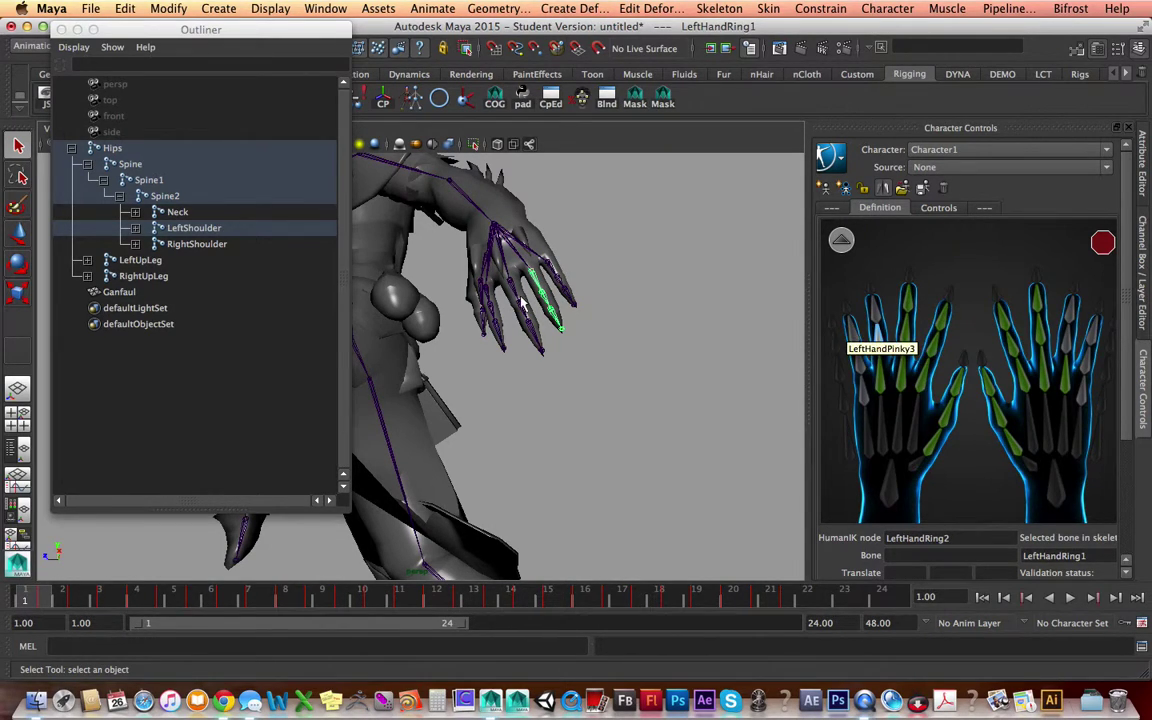
left_click(546, 300)
double_click(876, 306)
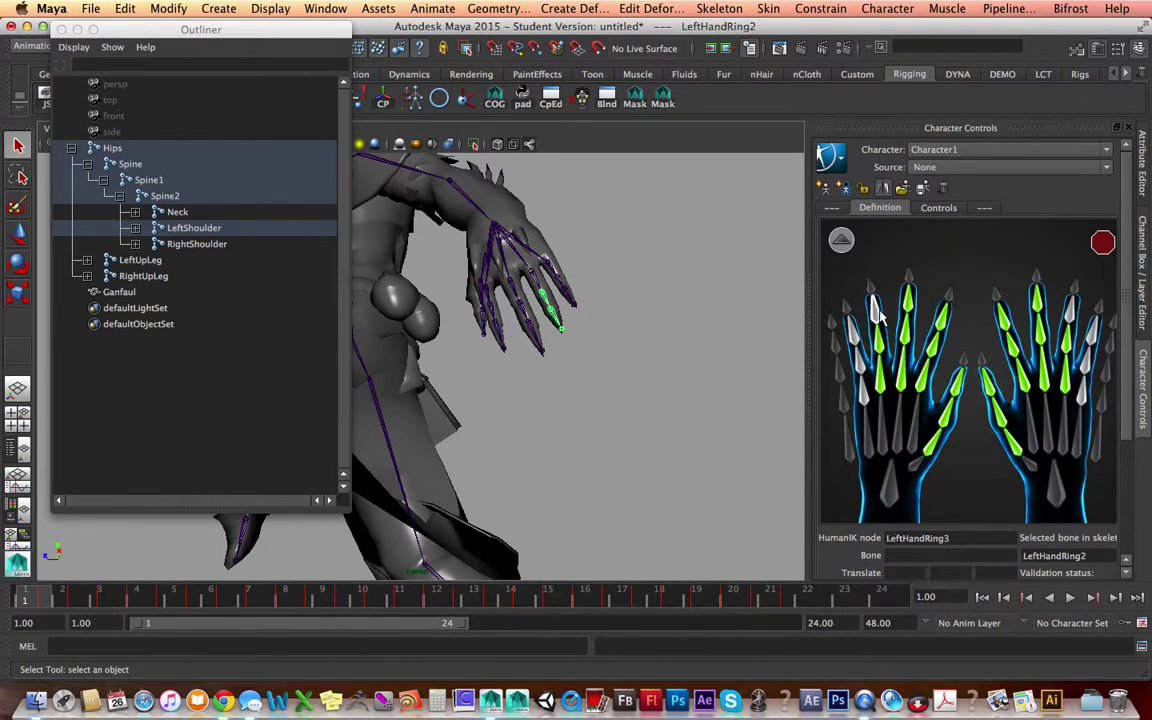
left_click(555, 319)
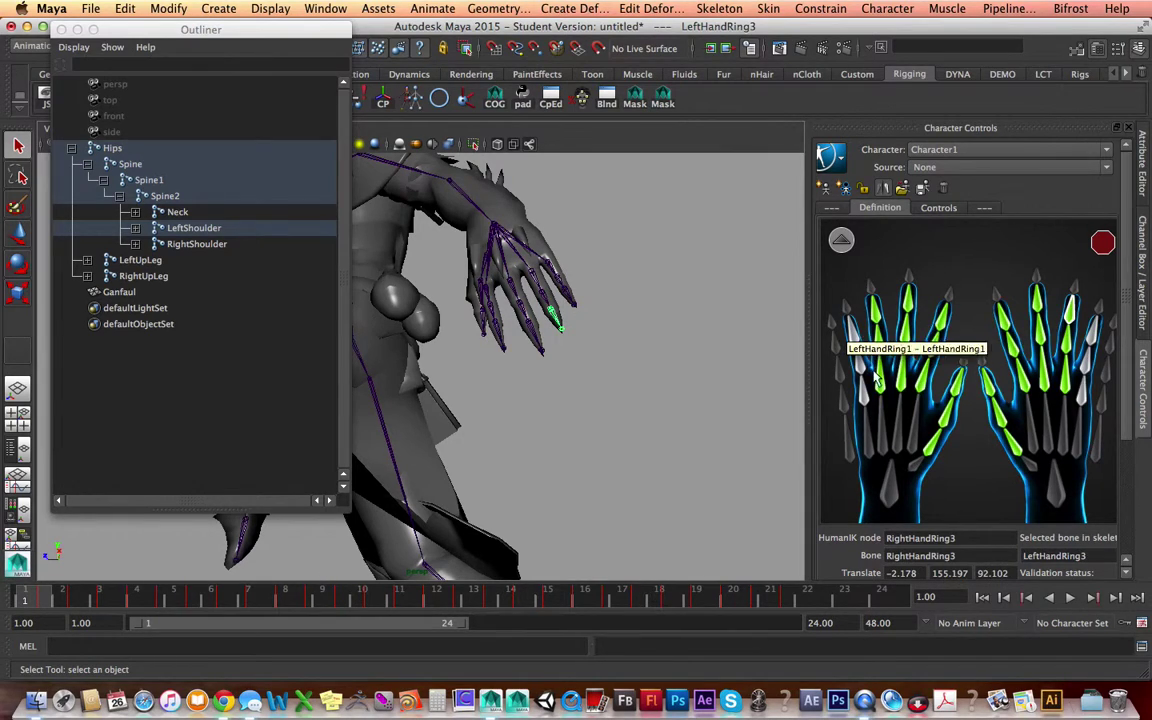
- Assign the LeftHandPinky1, LeftHandPinky2 and LeftHandPinky3 joints to the matching pinky nodes of the left hand definition
left_click(862, 397)
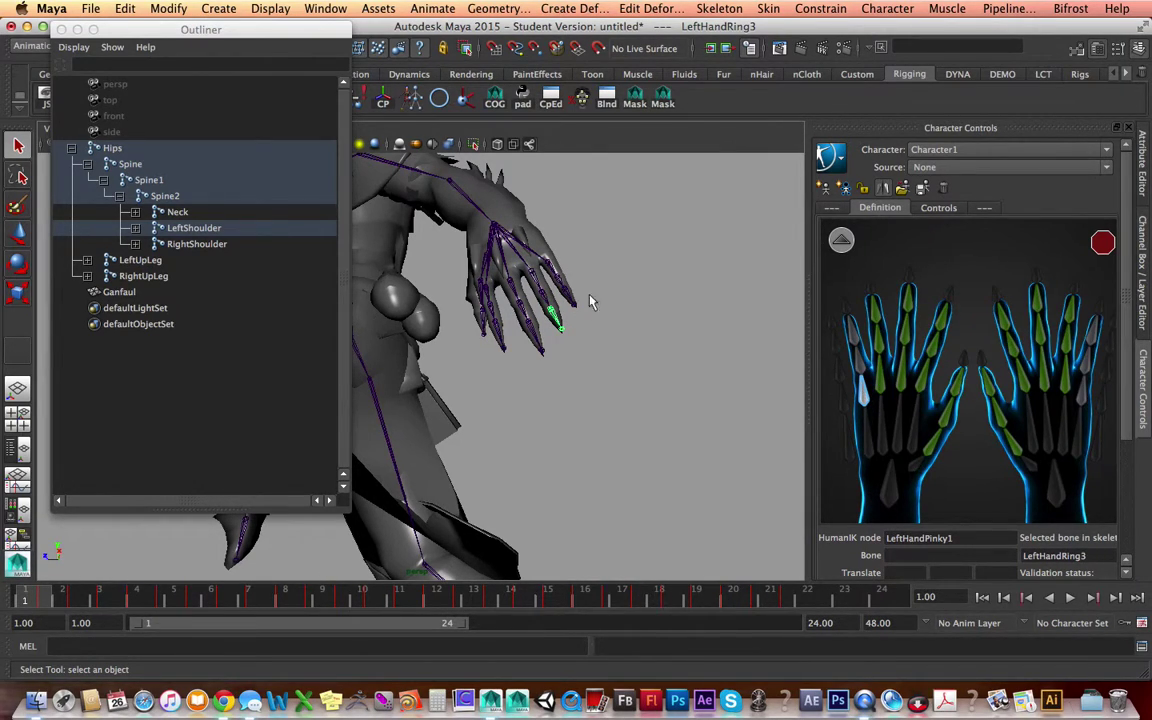
left_click(548, 268)
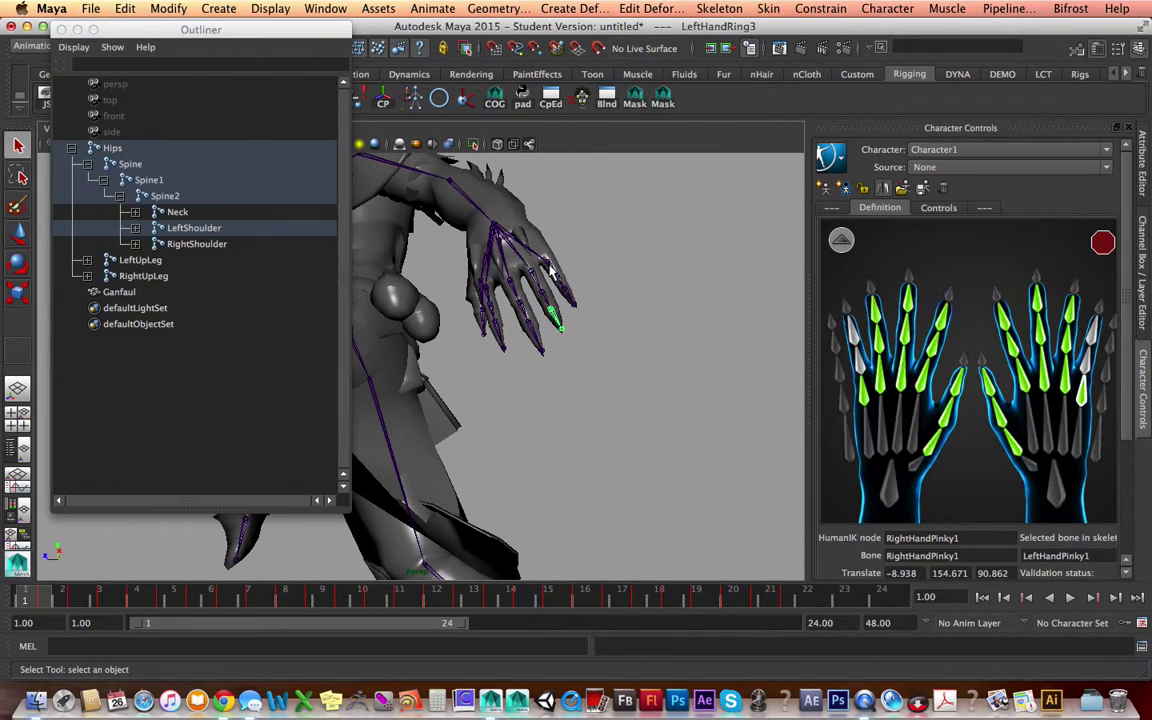
double_click(860, 365)
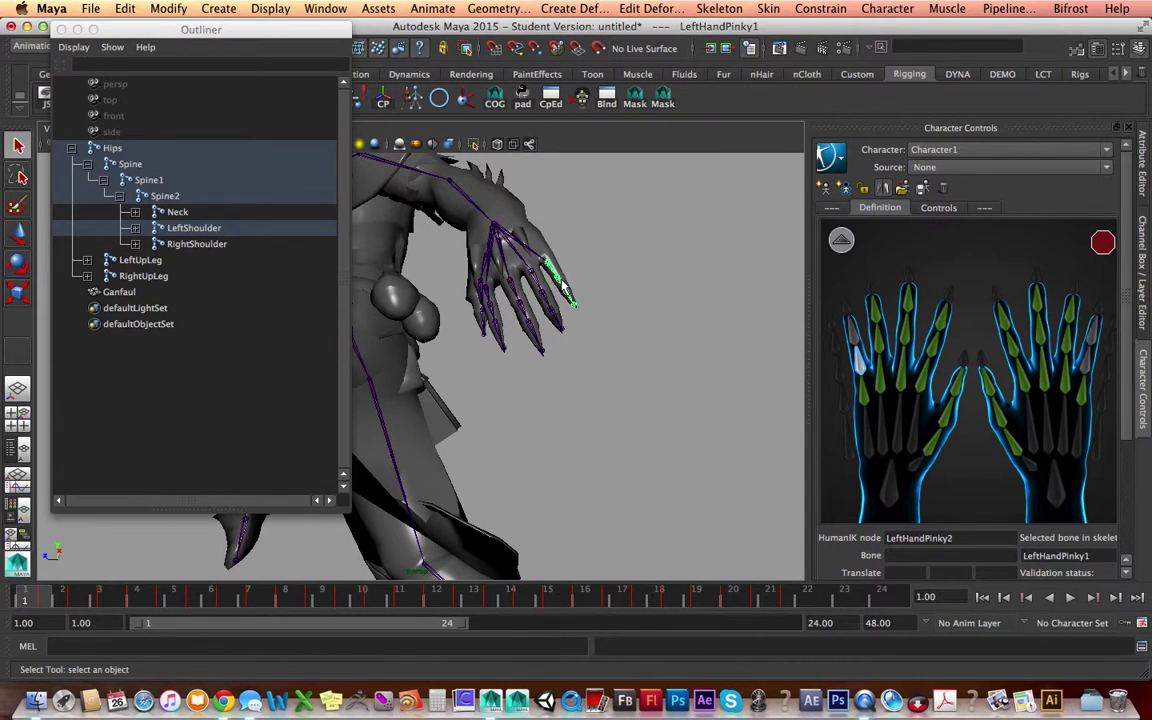
left_click(852, 328)
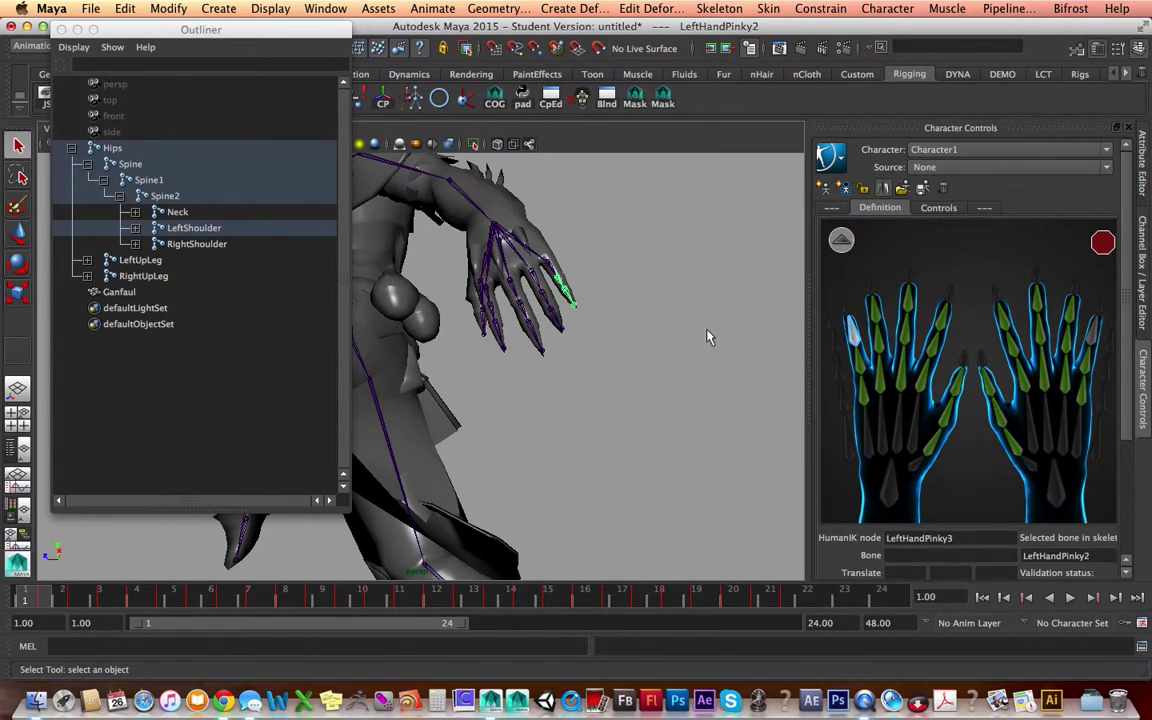
- Return to the full-body definition view and assign the skeleton's LeftUpLeg and LeftLeg joints to the matching left leg nodes
left_click(841, 240)
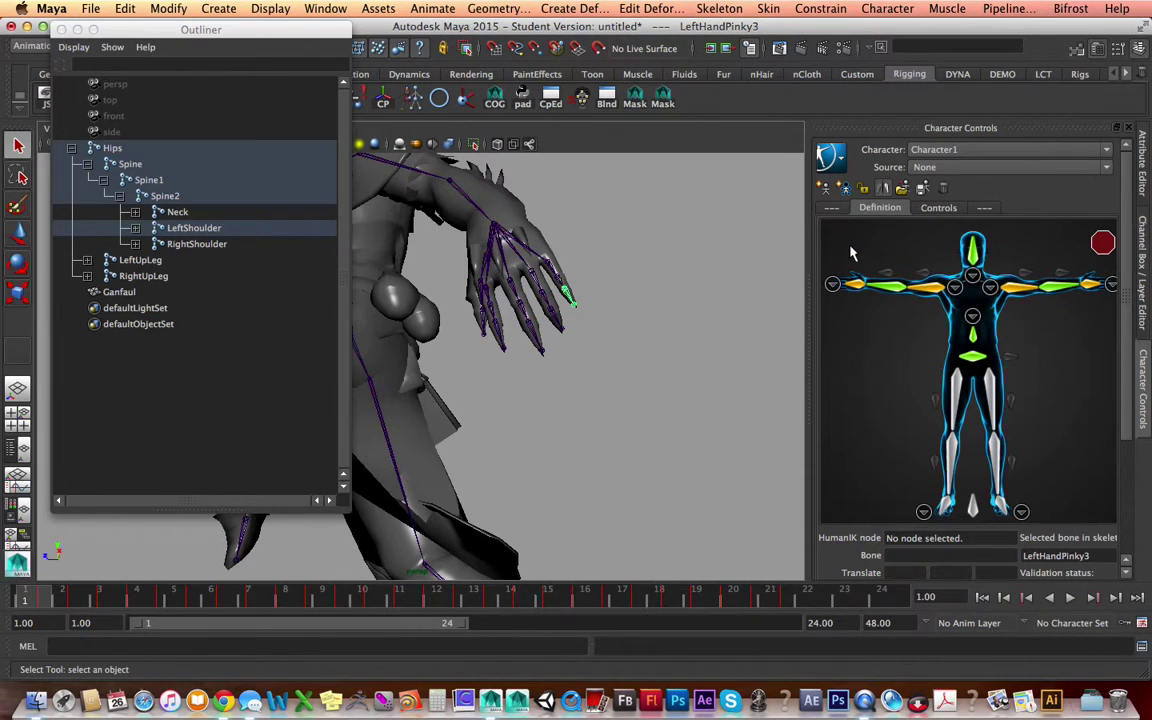
middle_click_drag(586, 396, 818, 358, "alt")
mouse_move(607, 361)
left_mouse_down("alt")
mouse_move(645, 383)
mouse_move(614, 380)
left_mouse_up("alt")
left_click(614, 385)
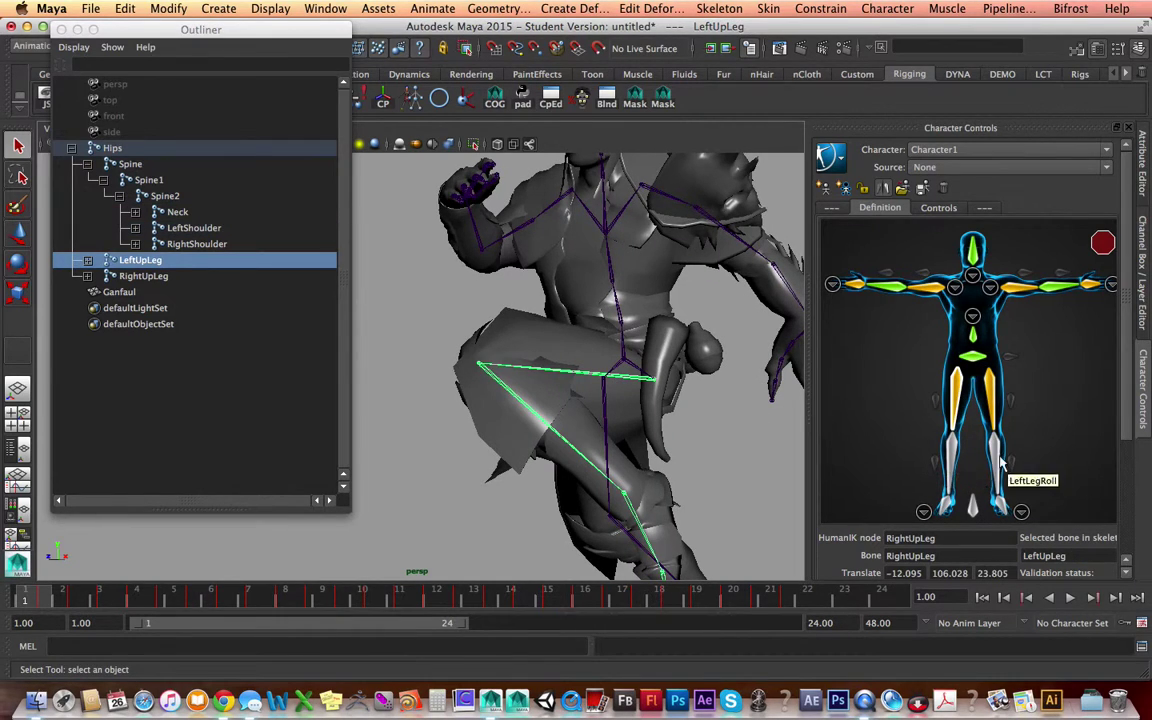
left_click_drag(655, 385, 706, 386, "alt")
left_click(583, 425)
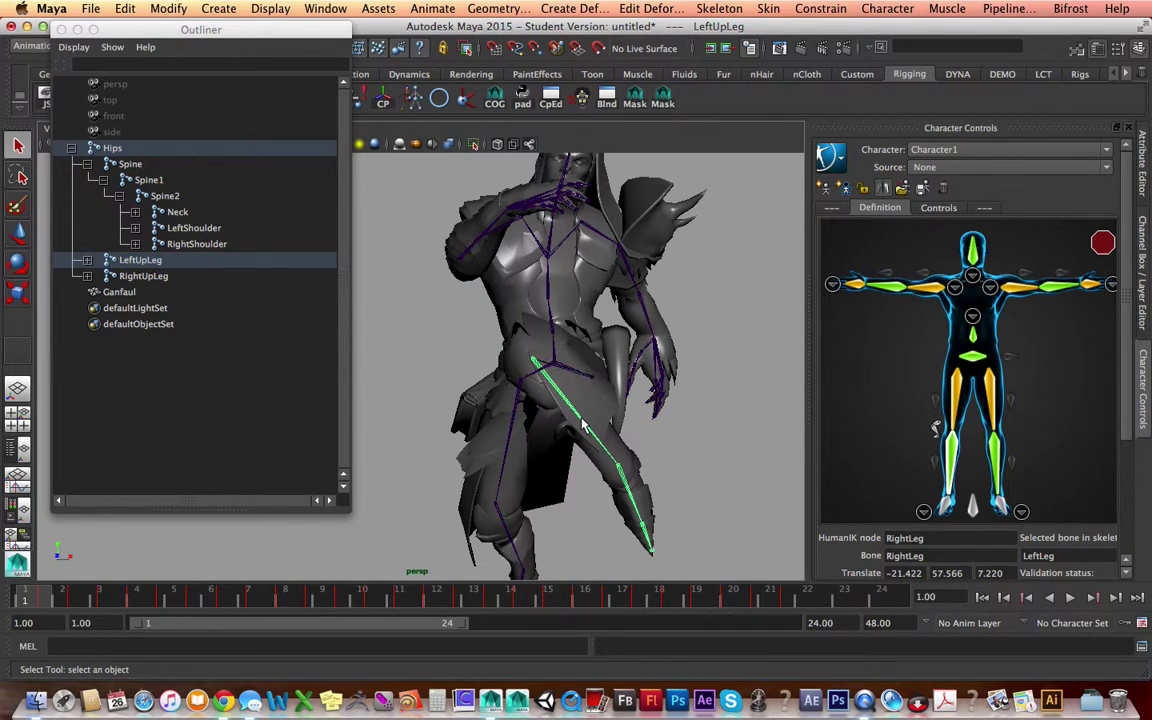
- Assign the skeleton's LeftFoot joint to the left foot node of the HumanIK definition
middle_click_drag(632, 486, 647, 427, "alt")
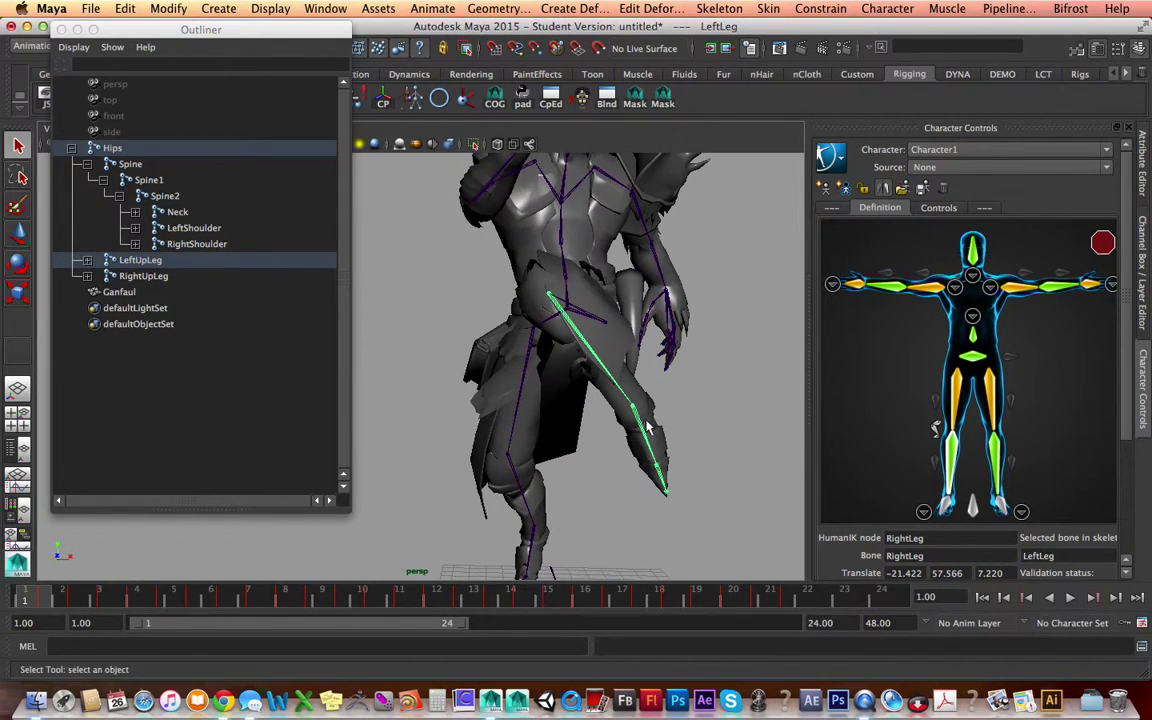
left_click(1002, 505)
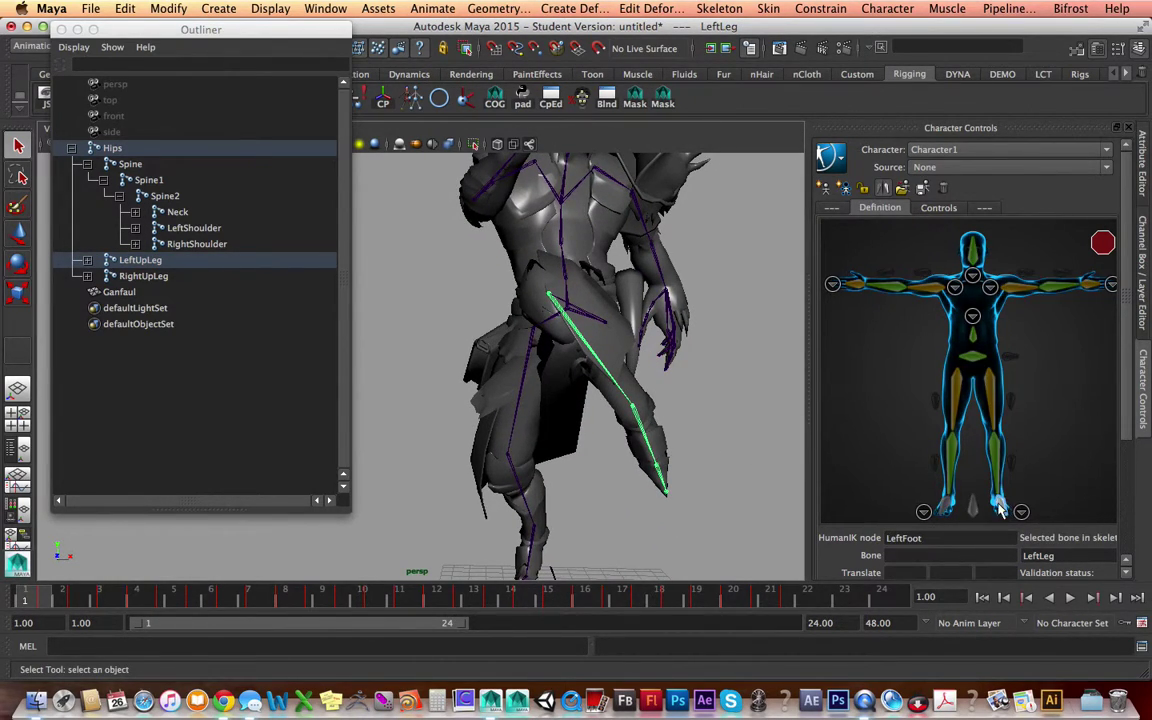
left_click(641, 428)
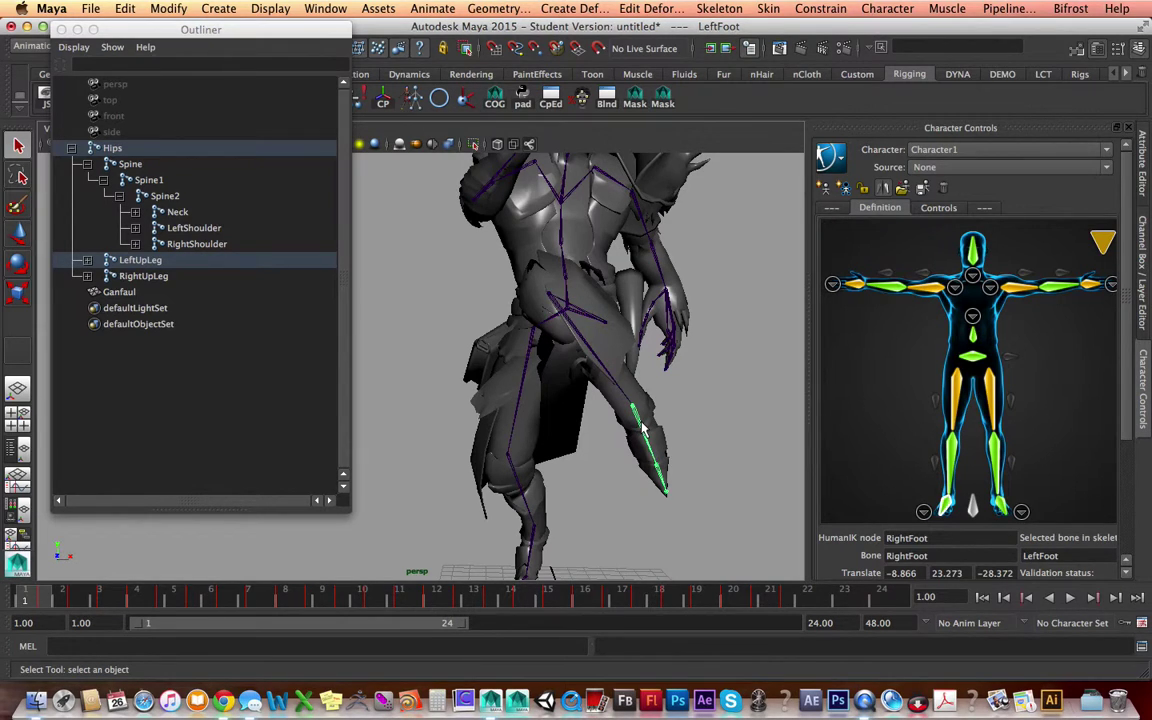
- Inspect the toe nodes in the detailed foot definition against the left foot joints and return to the full-body definition
left_click_drag(669, 437, 716, 448, "alt")
left_click(1024, 512)
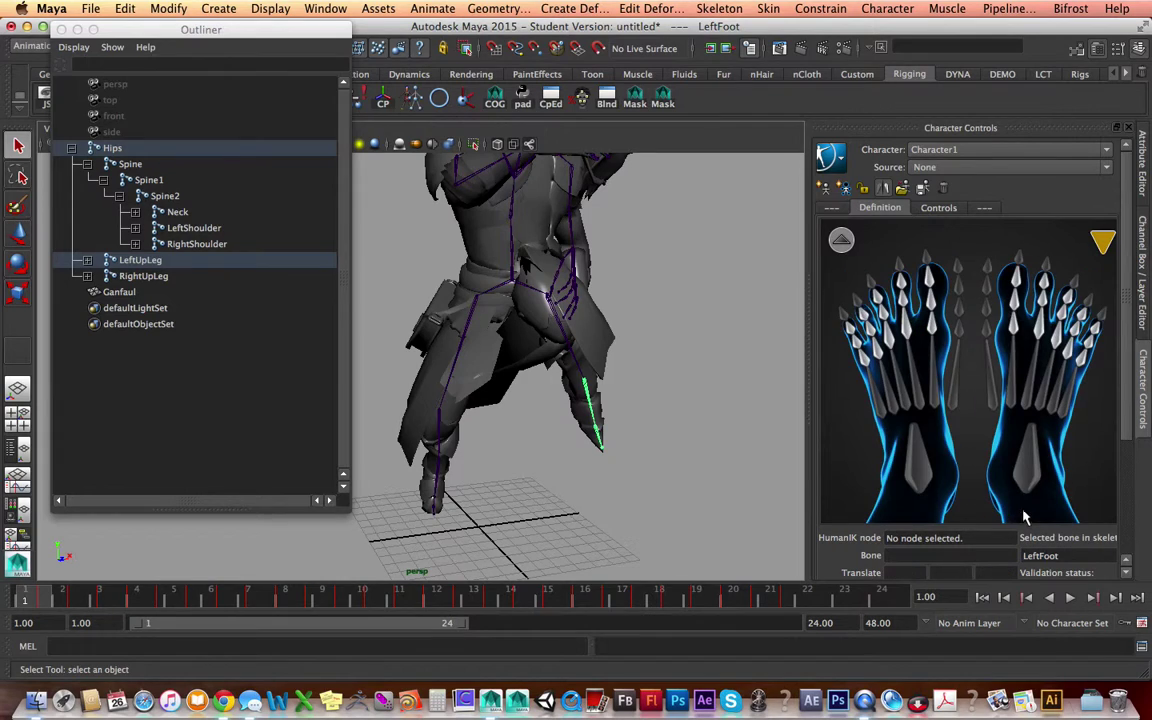
right_click_drag(615, 426, 797, 408, "alt")
middle_click_drag(717, 410, 710, 392, "alt")
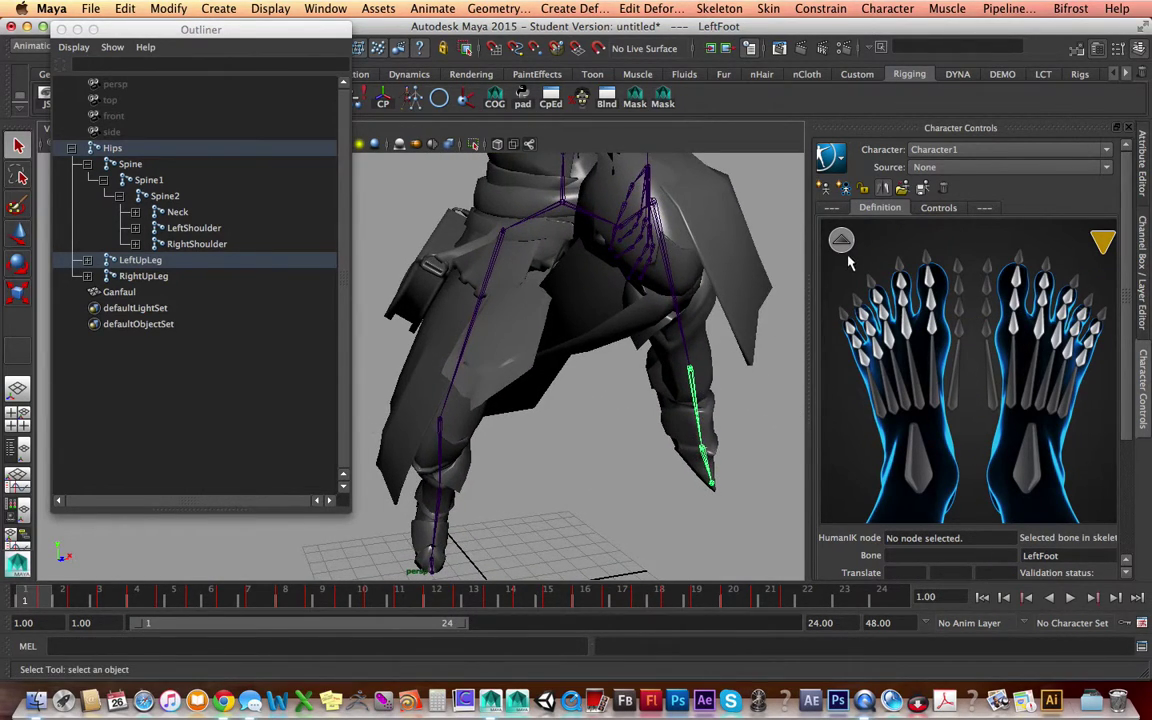
left_click(840, 240)
- Read the definition's validation status and compare it with the character's pose in the viewport
mouse_move(1094, 234)
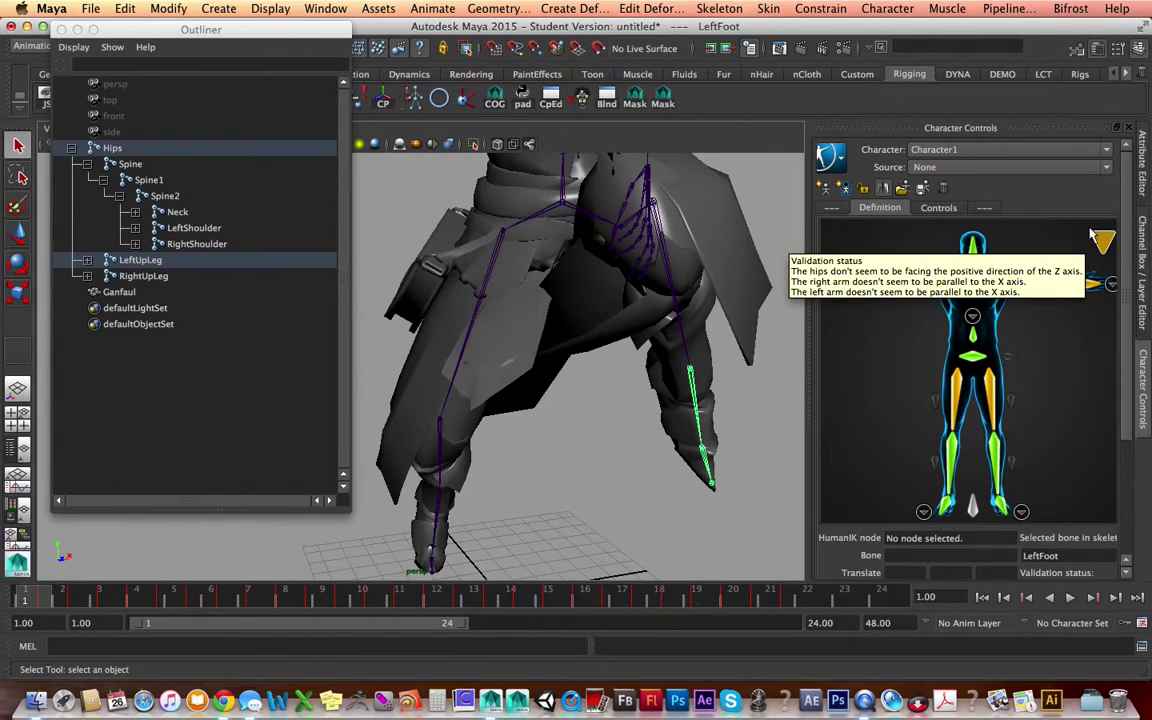
right_click_drag(534, 268, 418, 253, "alt")
left_click_drag(575, 269, 586, 270, "alt")
middle_click_drag(598, 273, 640, 455, "alt")
mouse_move(1107, 245)
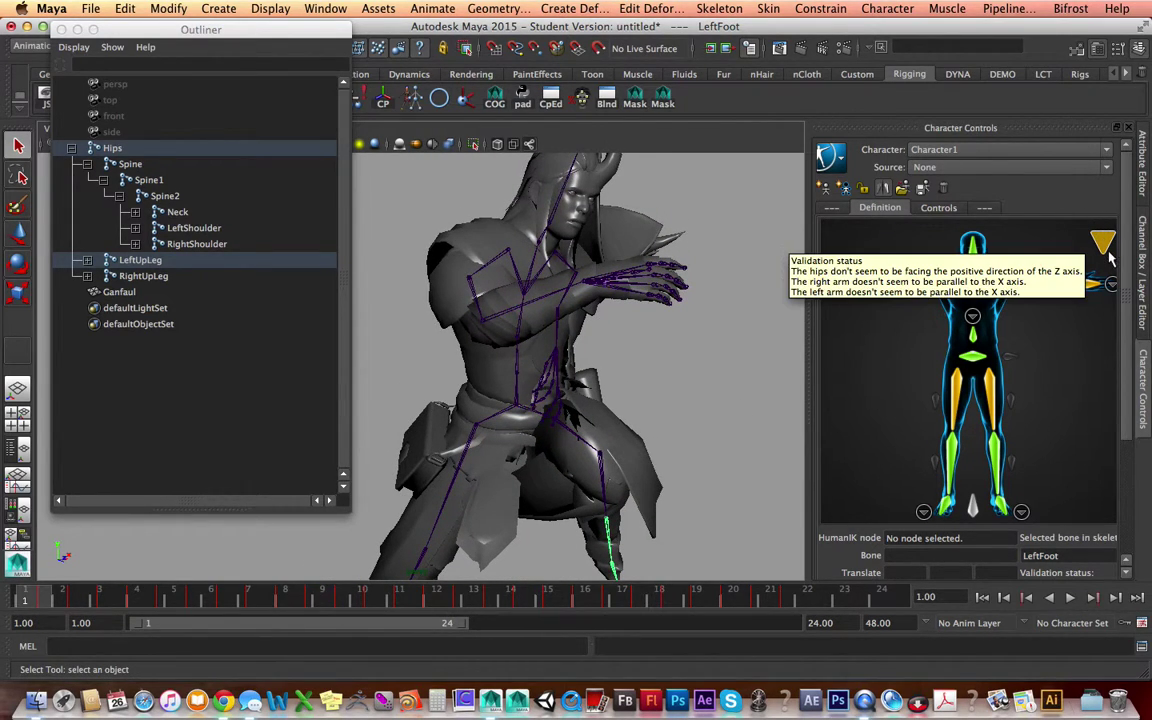
right_click_drag(573, 250, 480, 244, "alt")
left_click_drag(516, 249, 550, 247, "alt")
- Close the Outliner and lock the character's skeleton definition
left_click(62, 30)
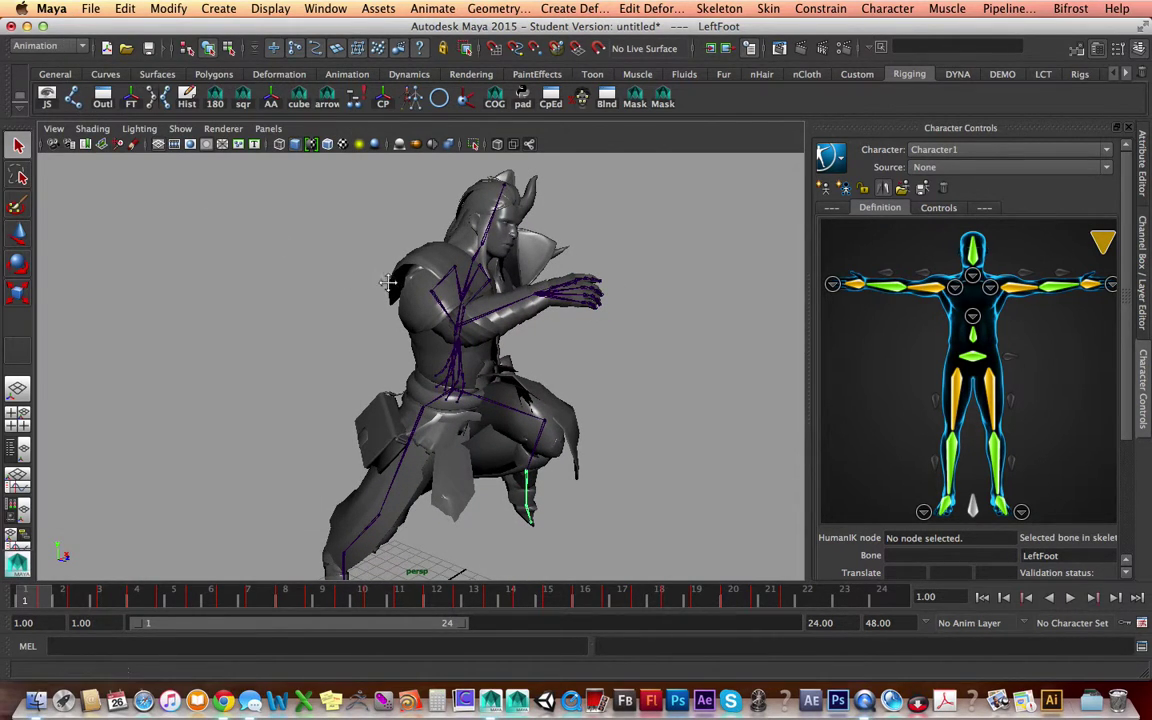
middle_click_drag(388, 282, 455, 266, "alt")
right_click_drag(455, 266, 402, 260, "alt")
left_click_drag(429, 257, 443, 262, "alt")
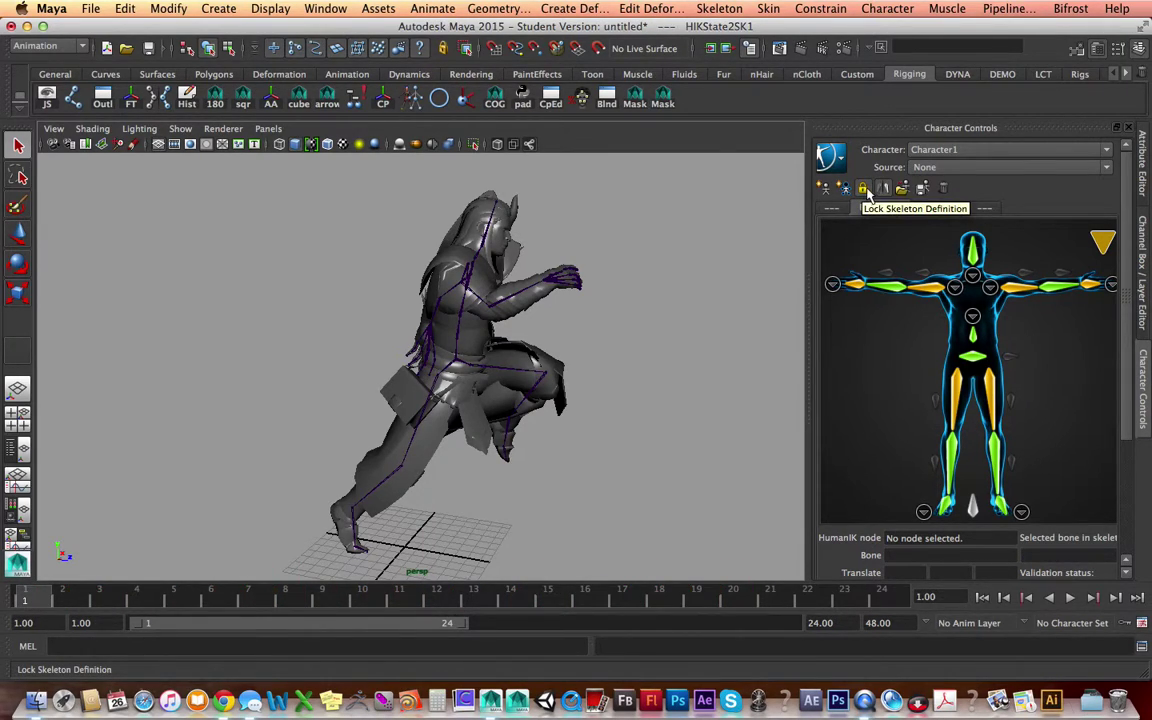
left_click(838, 158)
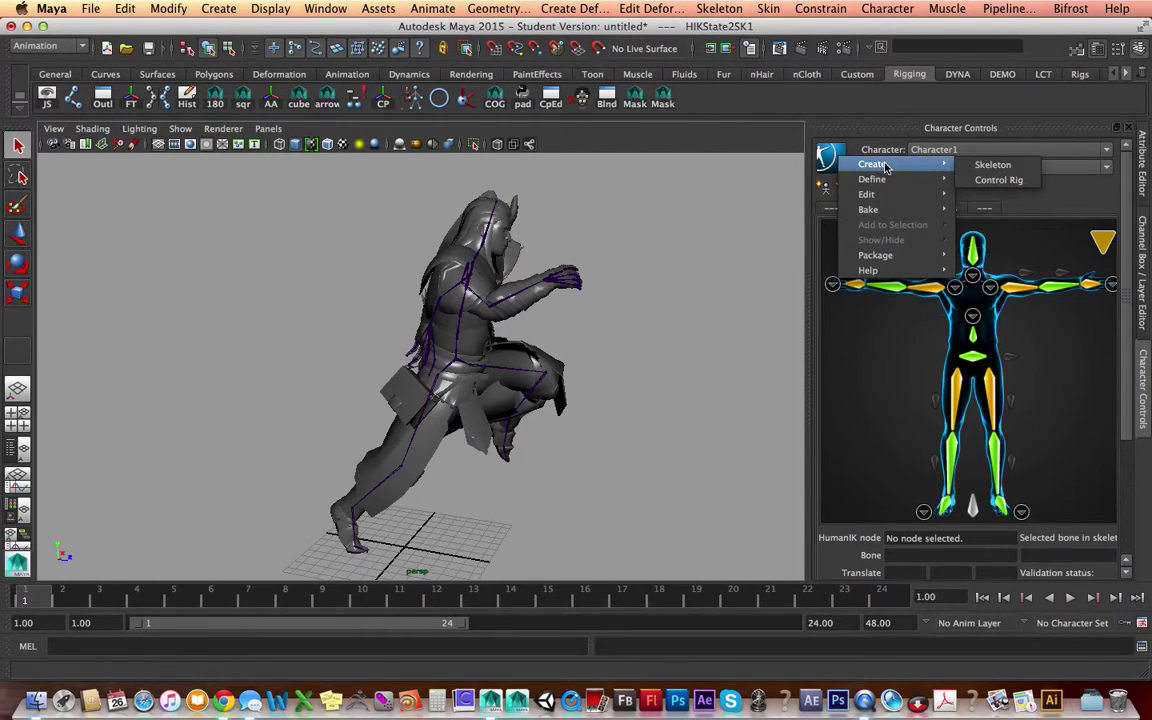
mouse_move(908, 211)
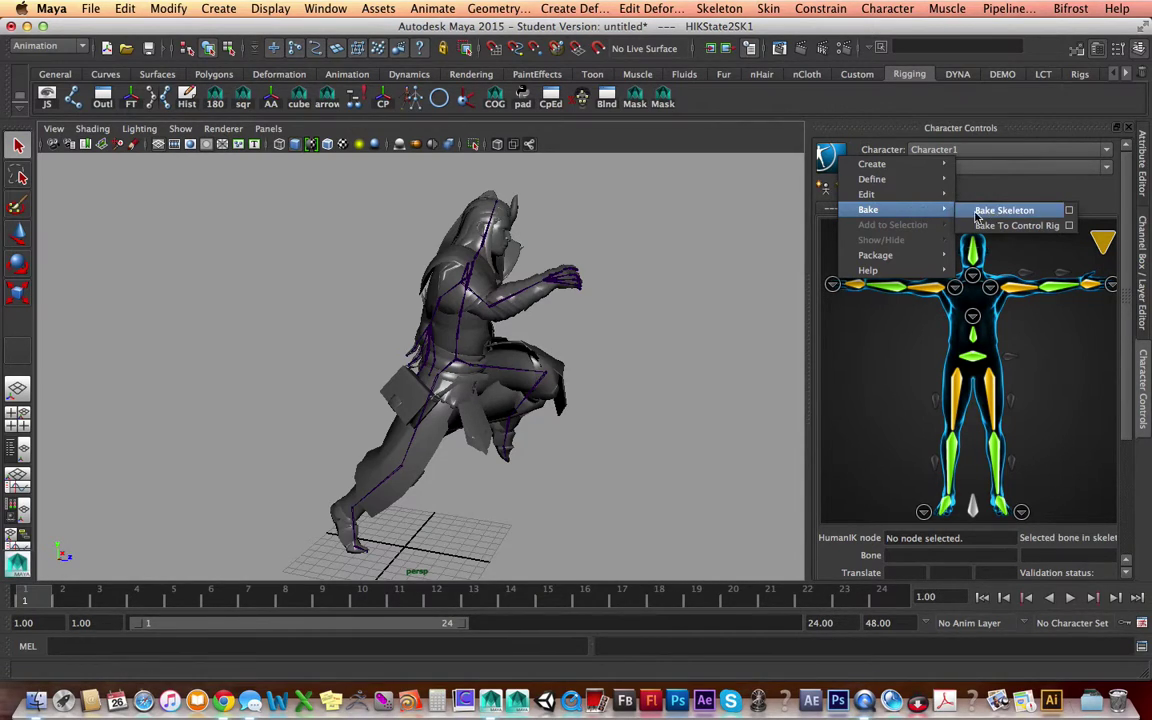
left_click(671, 317)
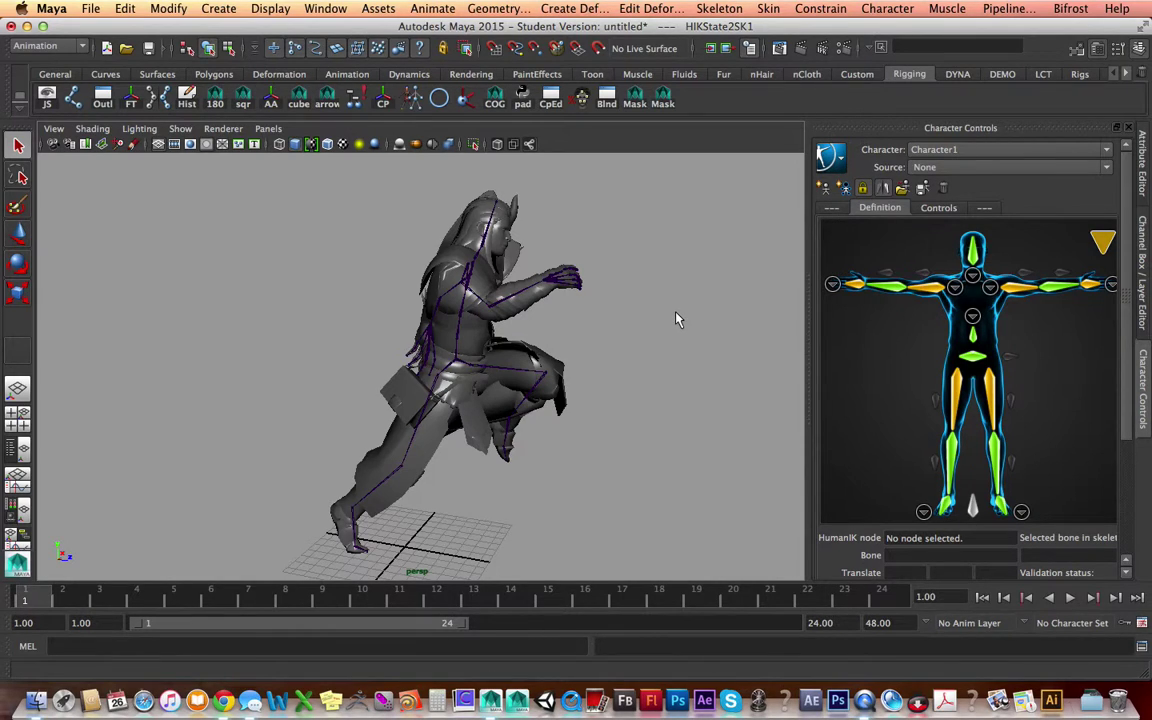
- Select the RightArm joint and scrub through the timeline to examine its keyframes
left_click(482, 305)
left_click_drag(42, 603, 398, 610)
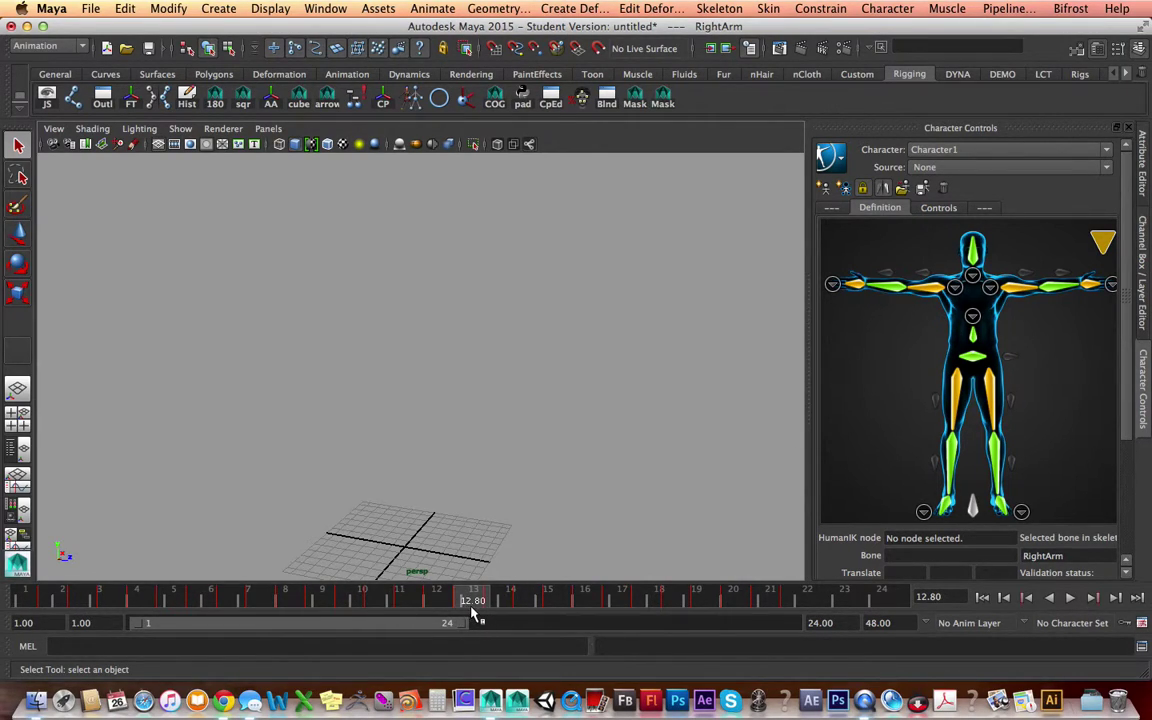
key("period")
- Bake the character's animation onto the skeleton with Bake Skeleton
left_click(831, 157)
mouse_move(880, 185)
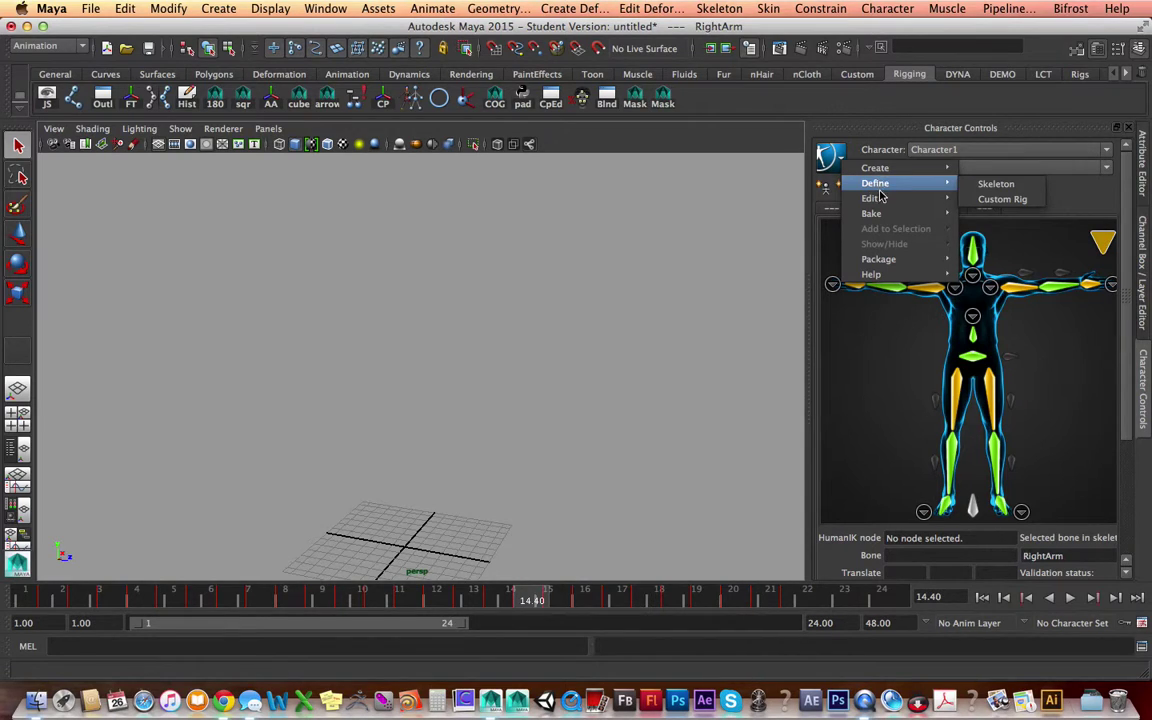
mouse_move(945, 222)
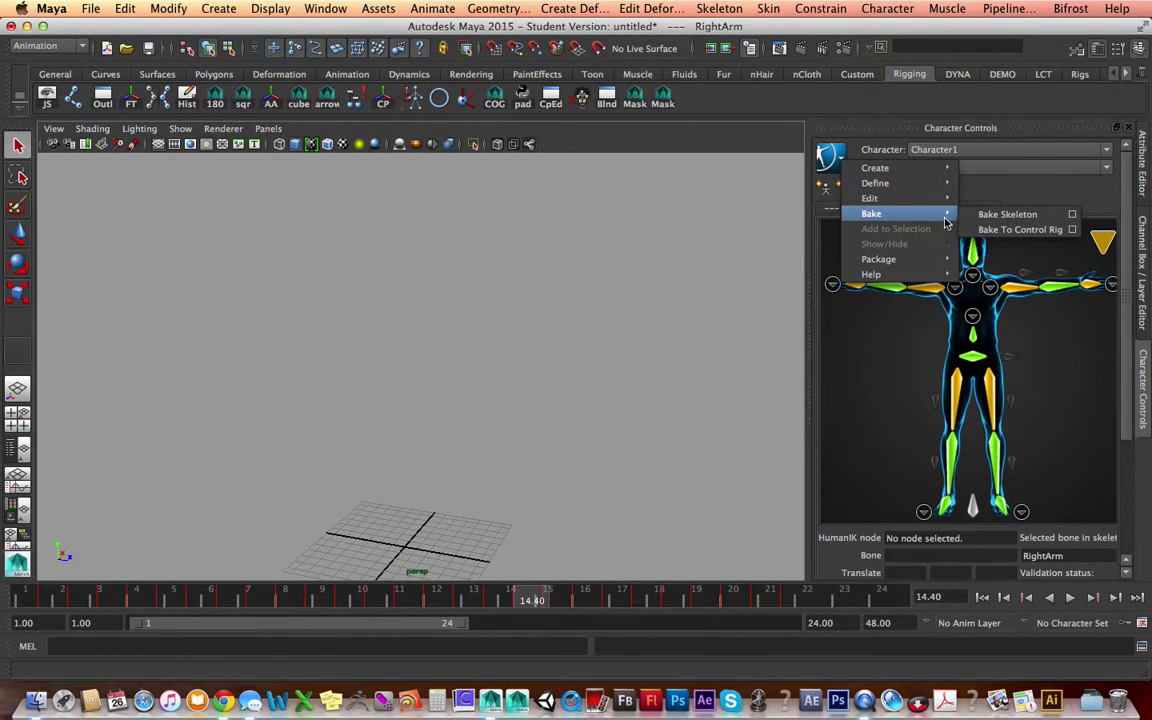
left_click(1007, 214)
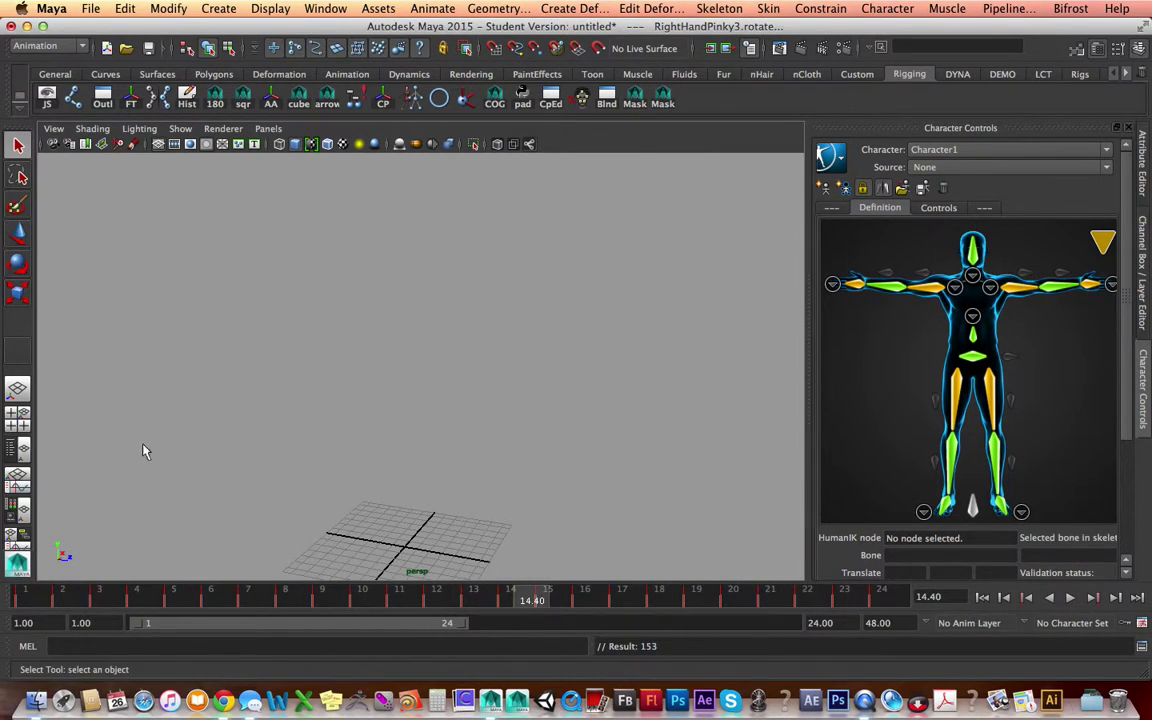
- Check the baked skeleton animation along the timeline, stopping at frame 11 with the whole character in view
left_click_drag(32, 600, 131, 595)
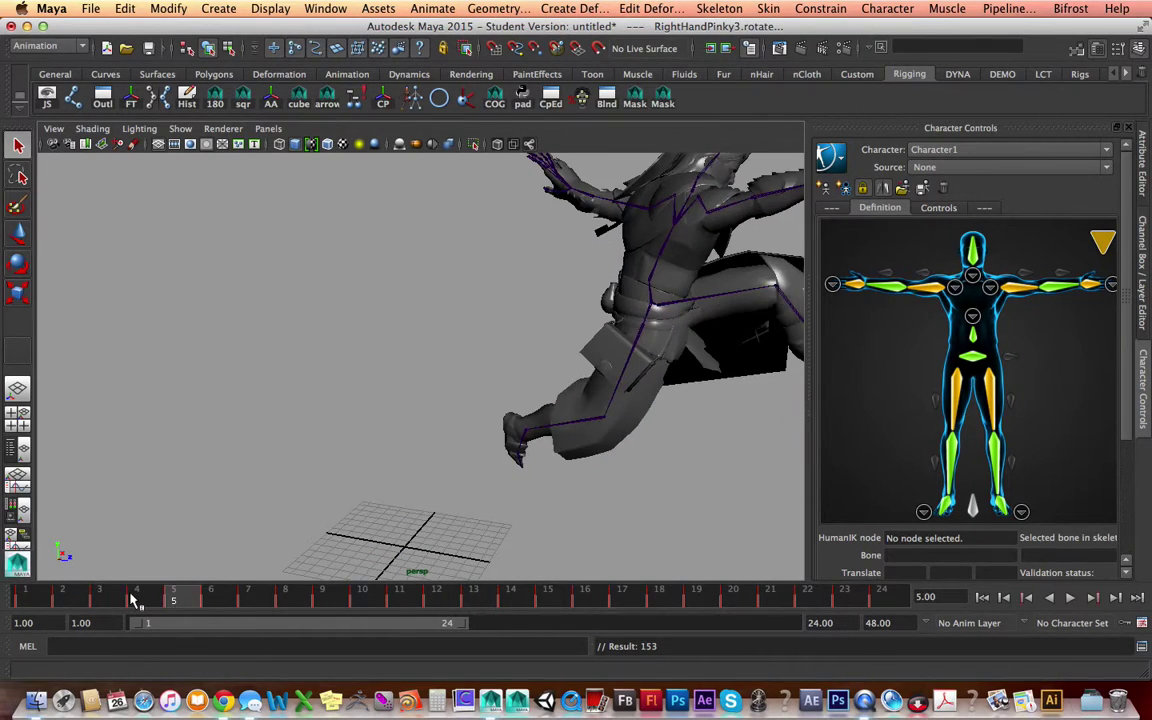
key("alt+period")
key("alt+period")
key("alt+period")
key("alt+period")
key("alt+period")
key("alt+period")
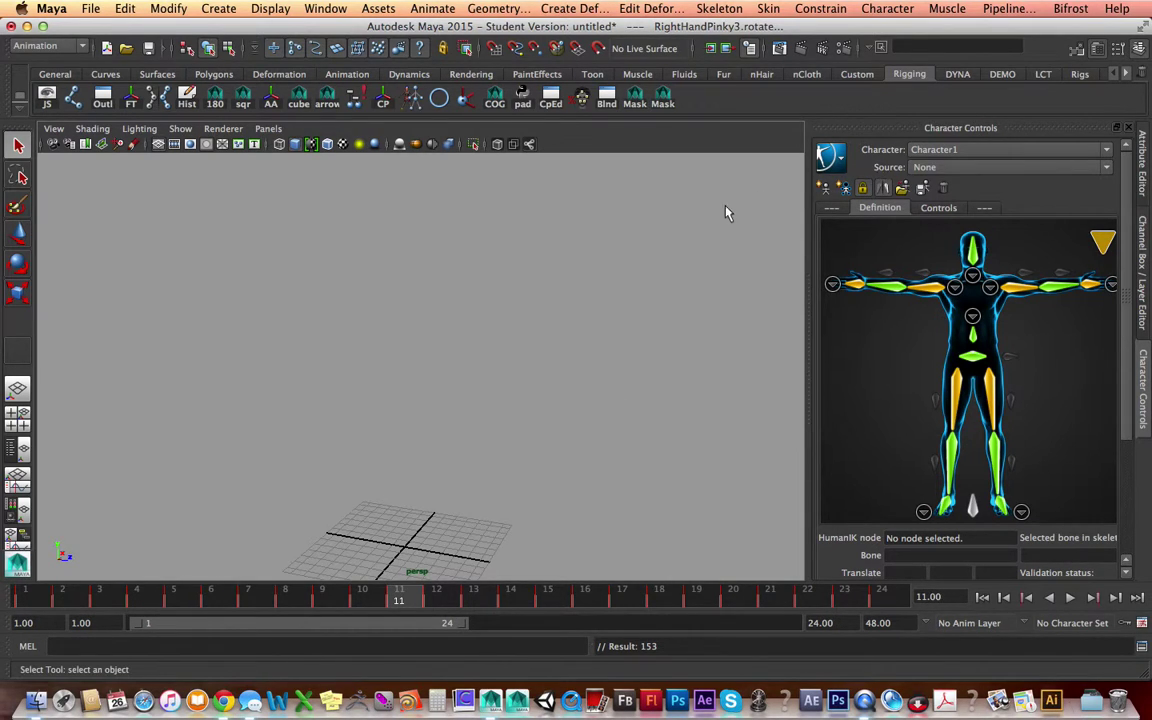
right_click_drag(467, 263, 584, 326, "alt")
middle_click_drag(485, 273, 271, 350, "alt")
right_click_drag(430, 324, 567, 333, "alt")
middle_click_drag(540, 327, 397, 351, "alt")
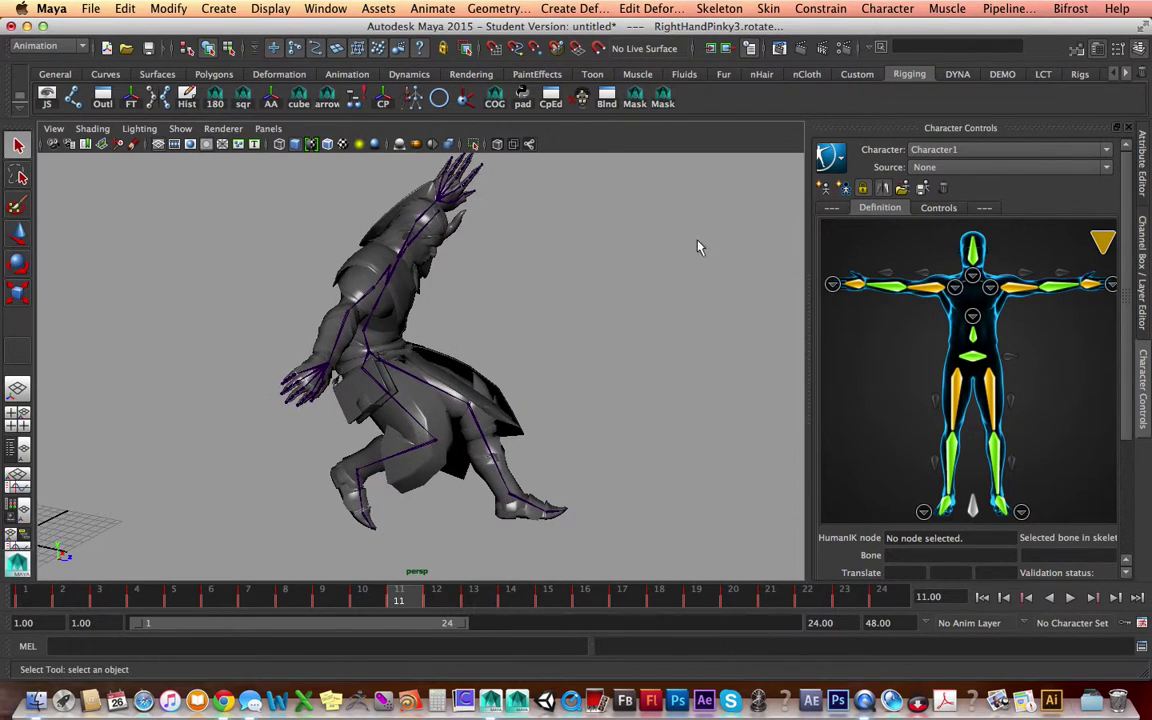
- Bake the character's animation to a HumanIK control rig and inspect the rig from the front
left_click(838, 158)
mouse_move(867, 213)
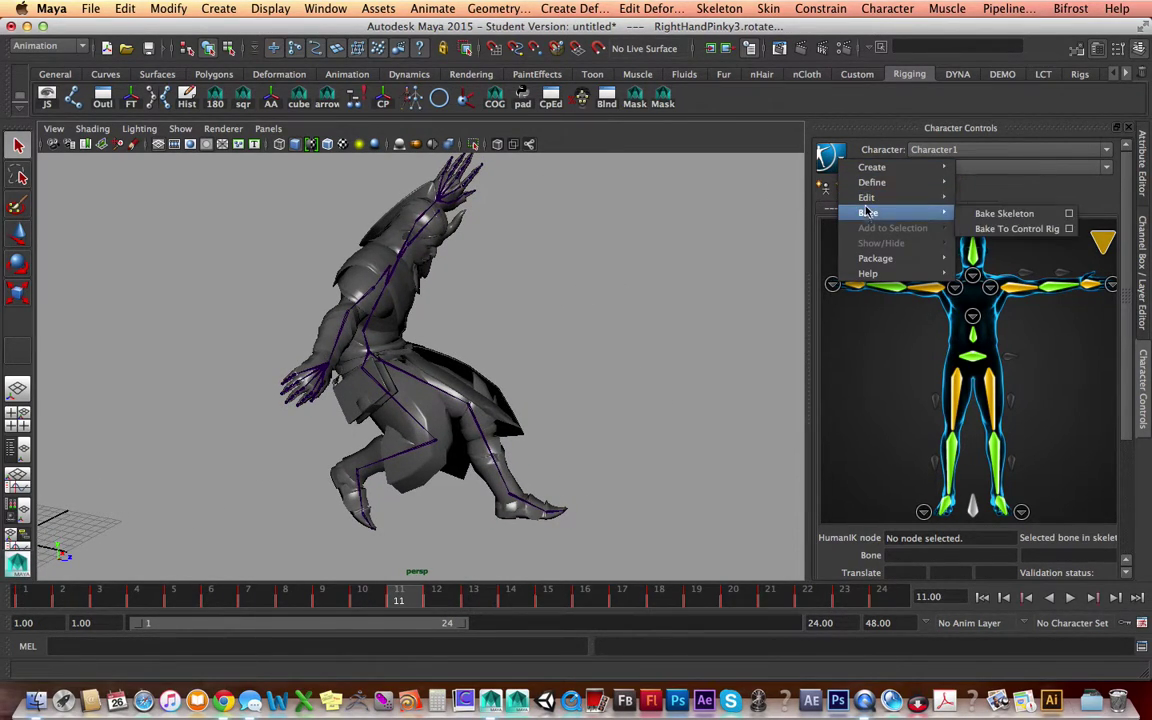
left_click(1016, 229)
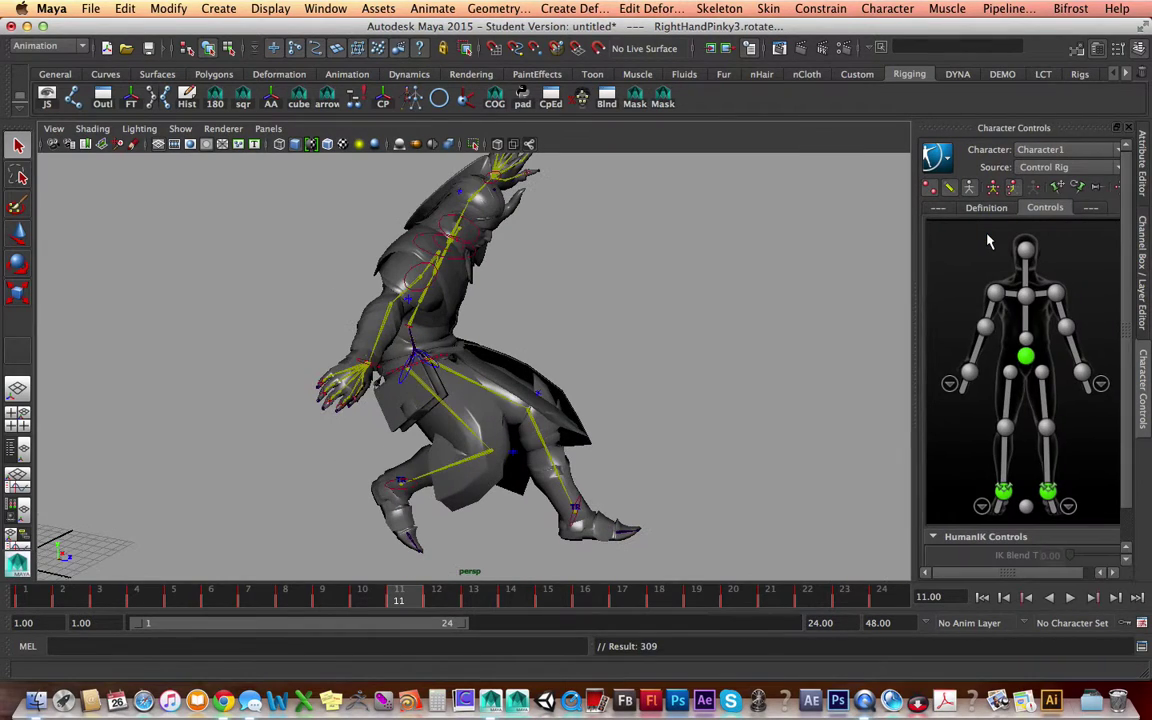
left_click_drag(432, 317, 370, 289, "alt")
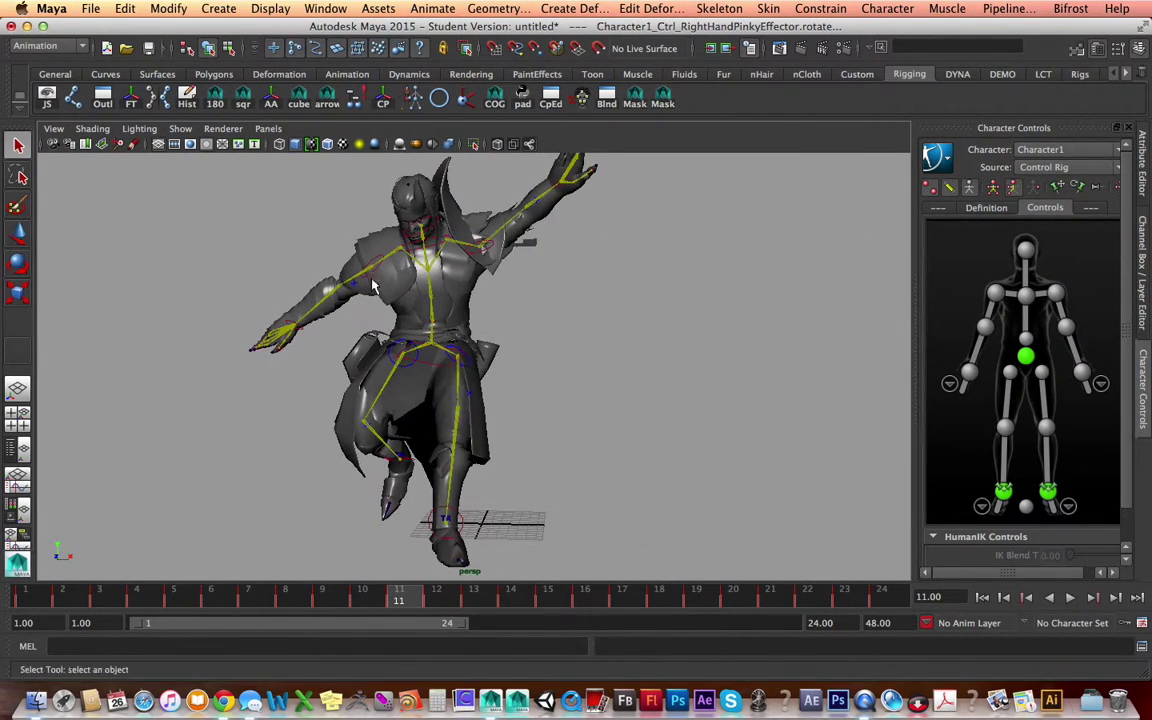
left_click_drag(446, 280, 447, 349, "alt")
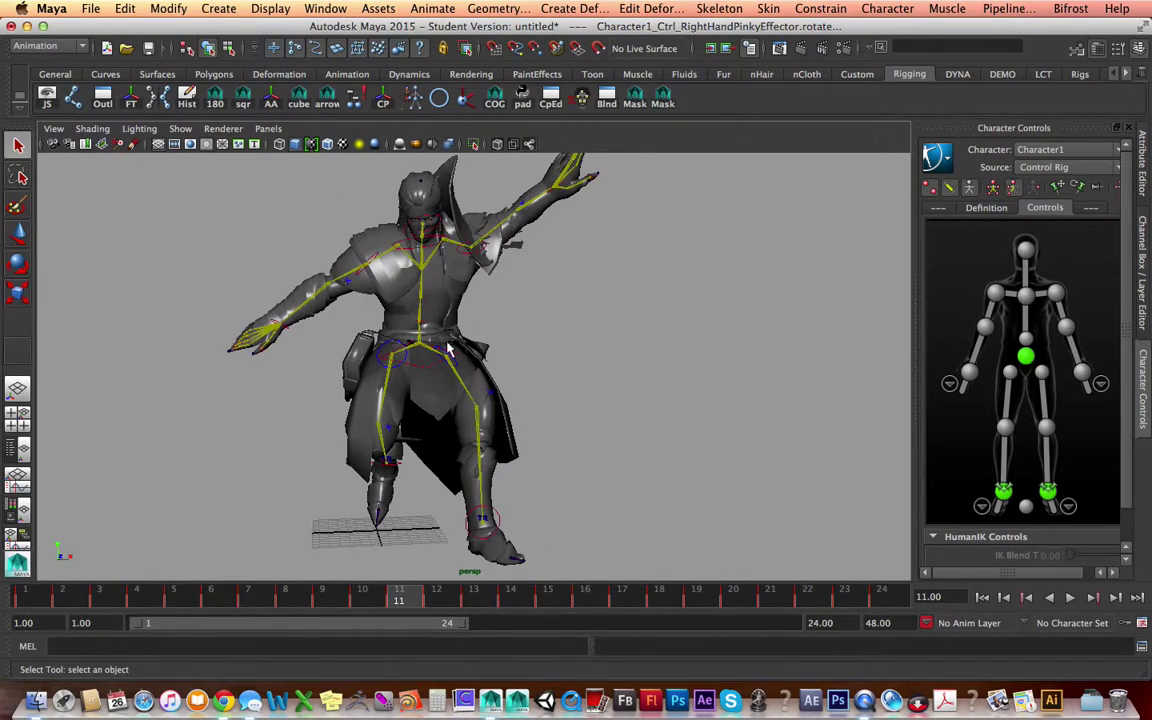
- Try moving the right wrist effector of the control rig and undo the change
left_click(277, 324)
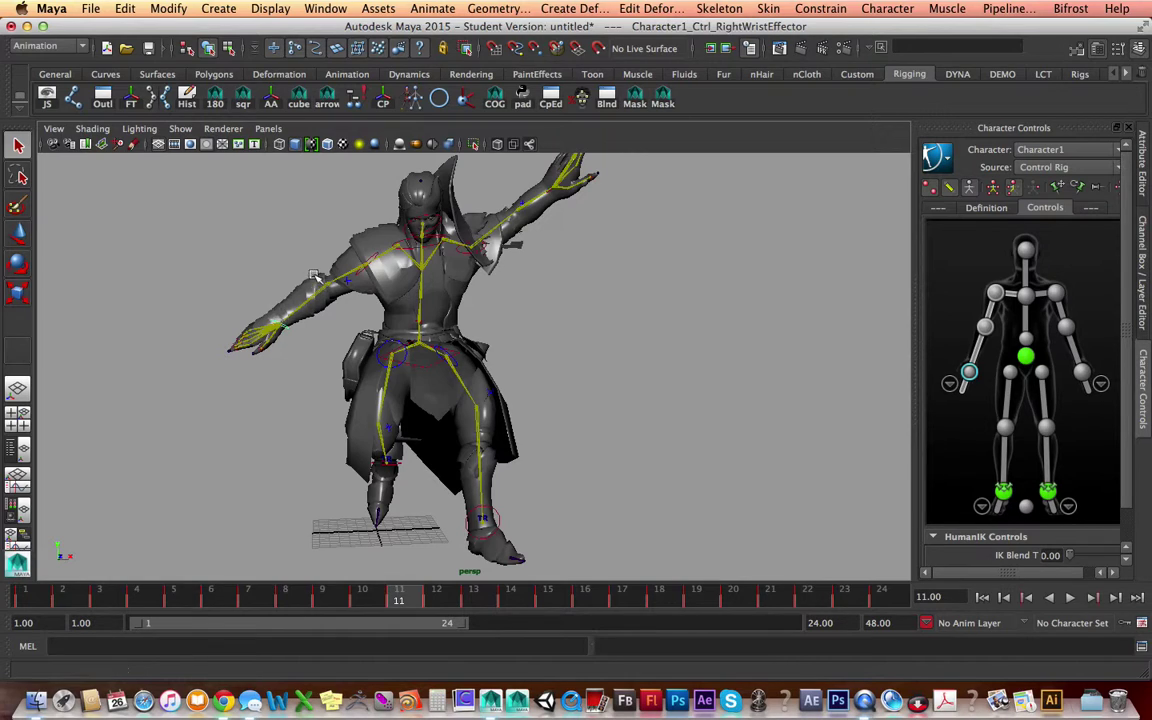
key("w")
mouse_move(333, 270)
left_mouse_down()
mouse_move(320, 238)
mouse_move(343, 215)
mouse_move(332, 268)
left_mouse_up()
key("super+z")
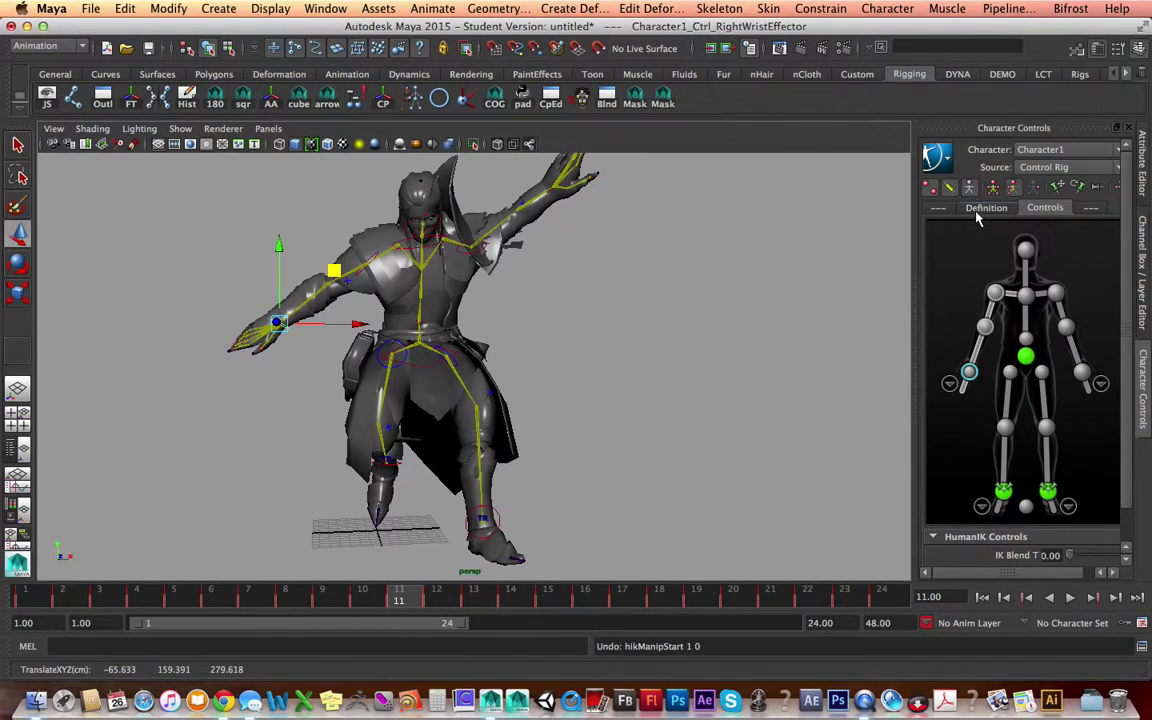
- Select the hips effector in the HumanIK controls and move it sideways along the X axis
left_click(985, 208)
left_click(940, 210)
left_click(1026, 341)
left_click(1028, 357)
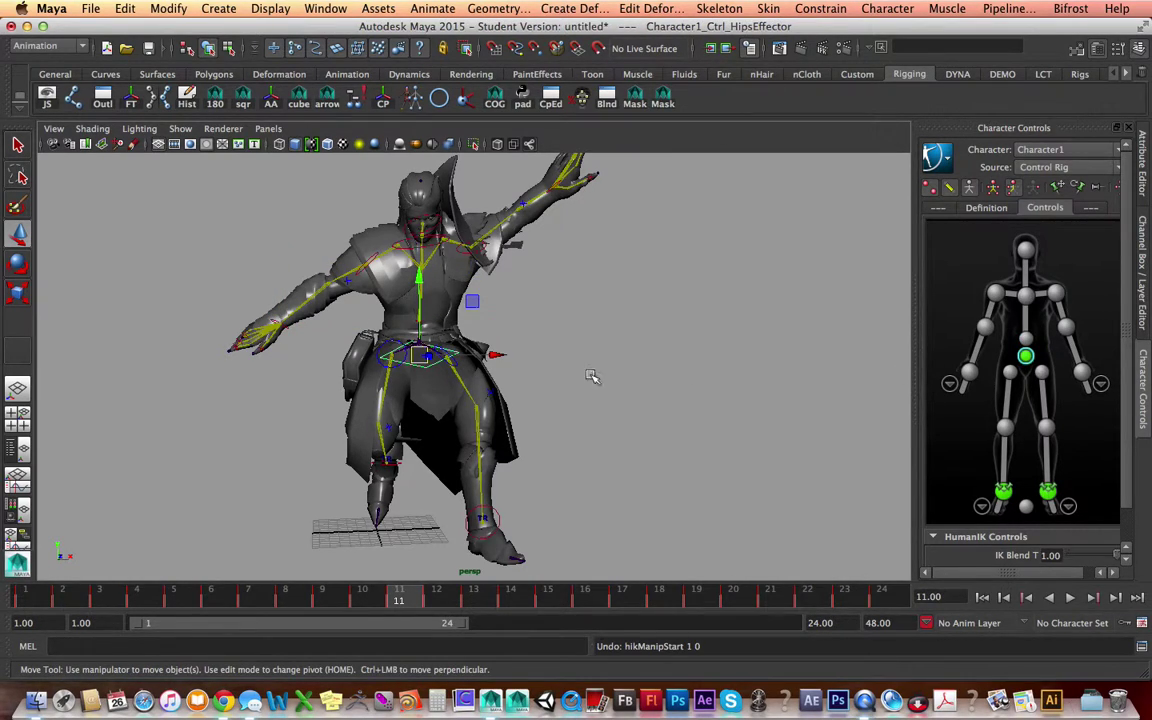
left_click_drag(543, 353, 470, 353)
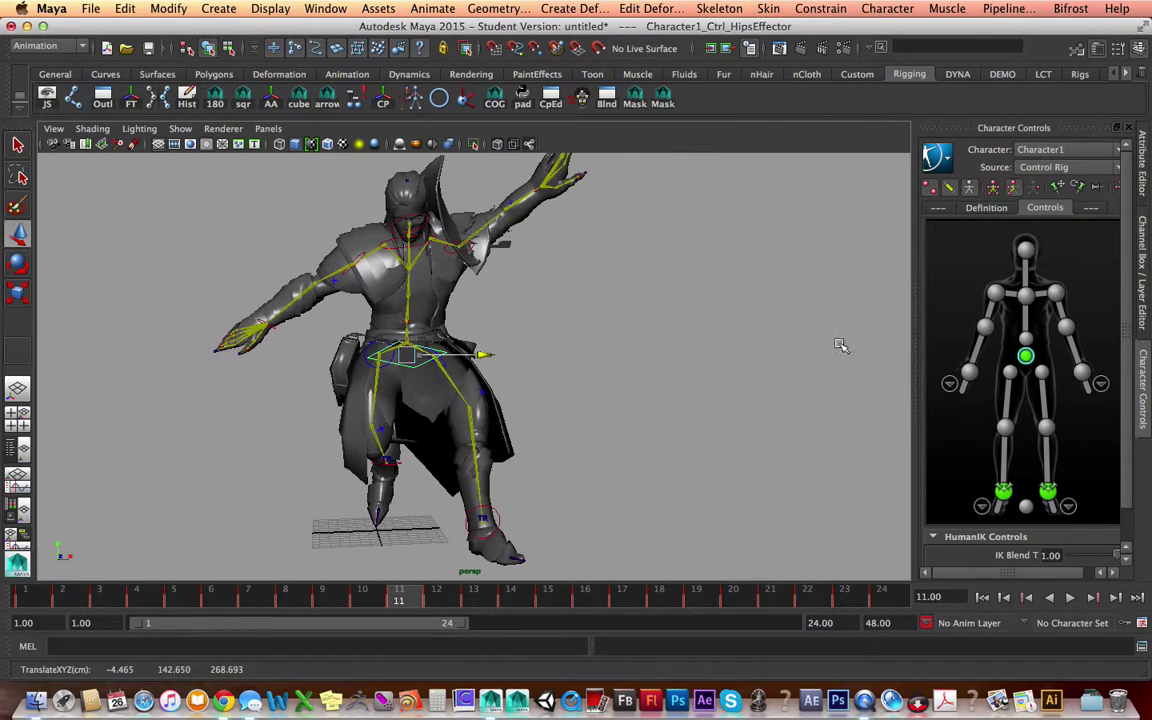
- Try rotating the left forearm control towards the head and undo the rotation
left_click(1073, 353)
left_click(1073, 352)
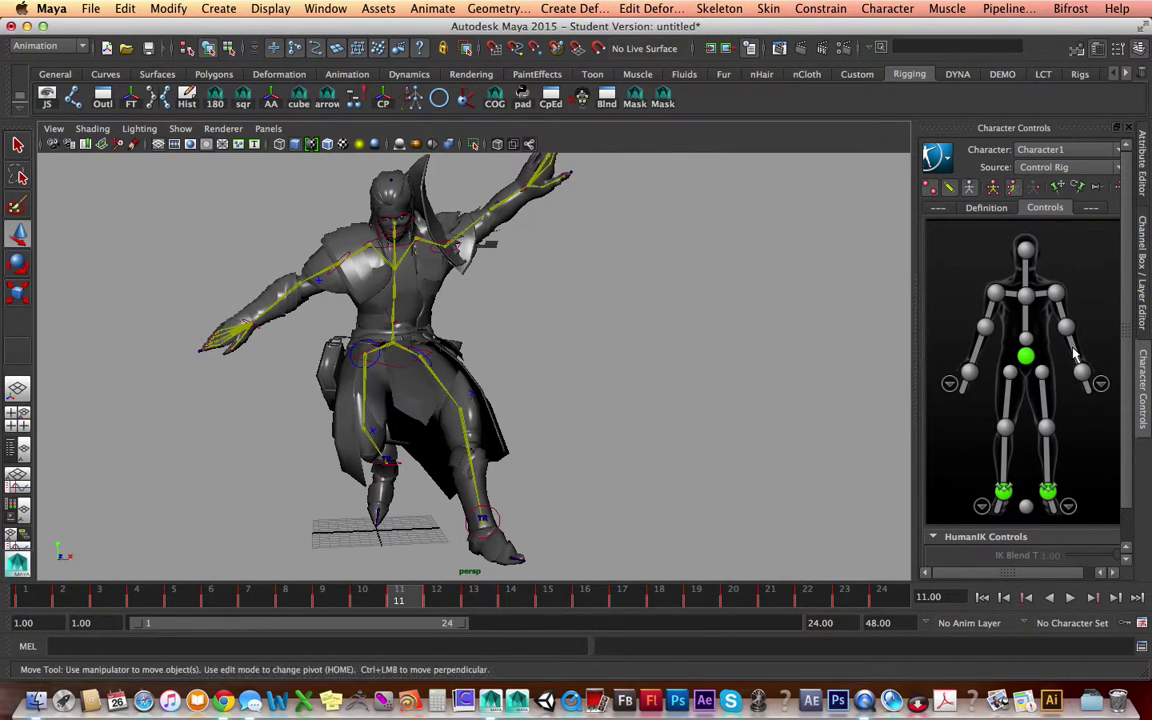
key("e")
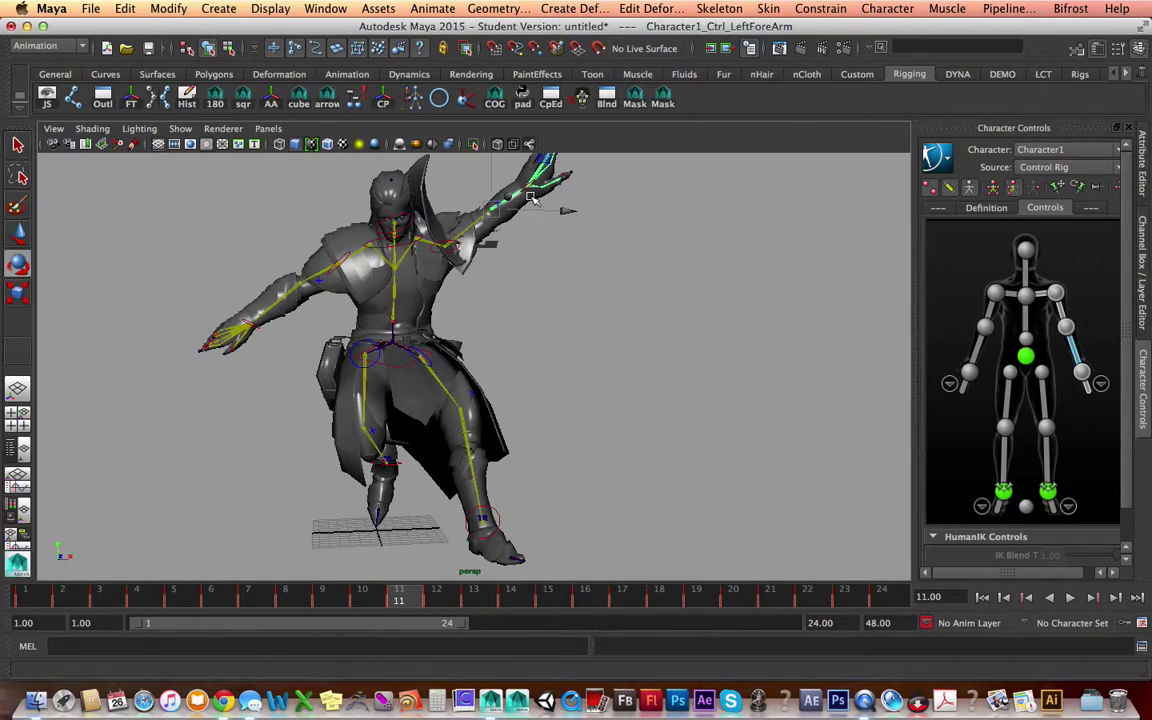
left_click_drag(537, 197, 478, 250)
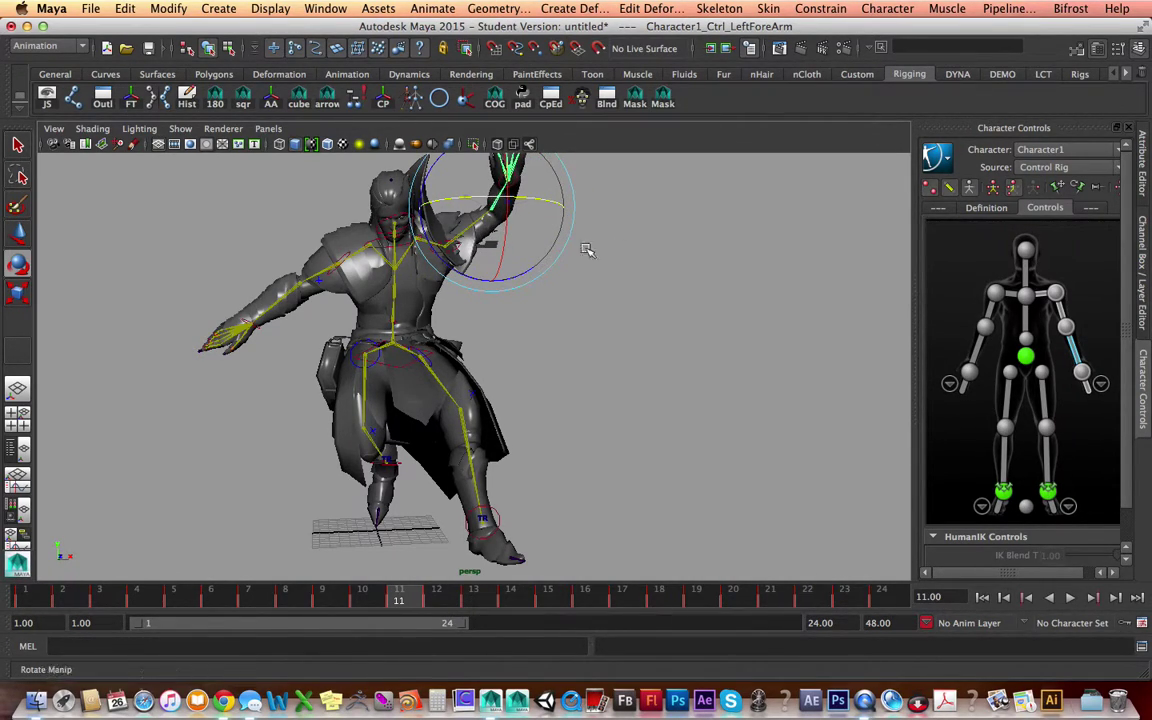
key("super+z")
- Try moving the left wrist effector to repose the arm, undo it and view the character from the side
left_click(1082, 374)
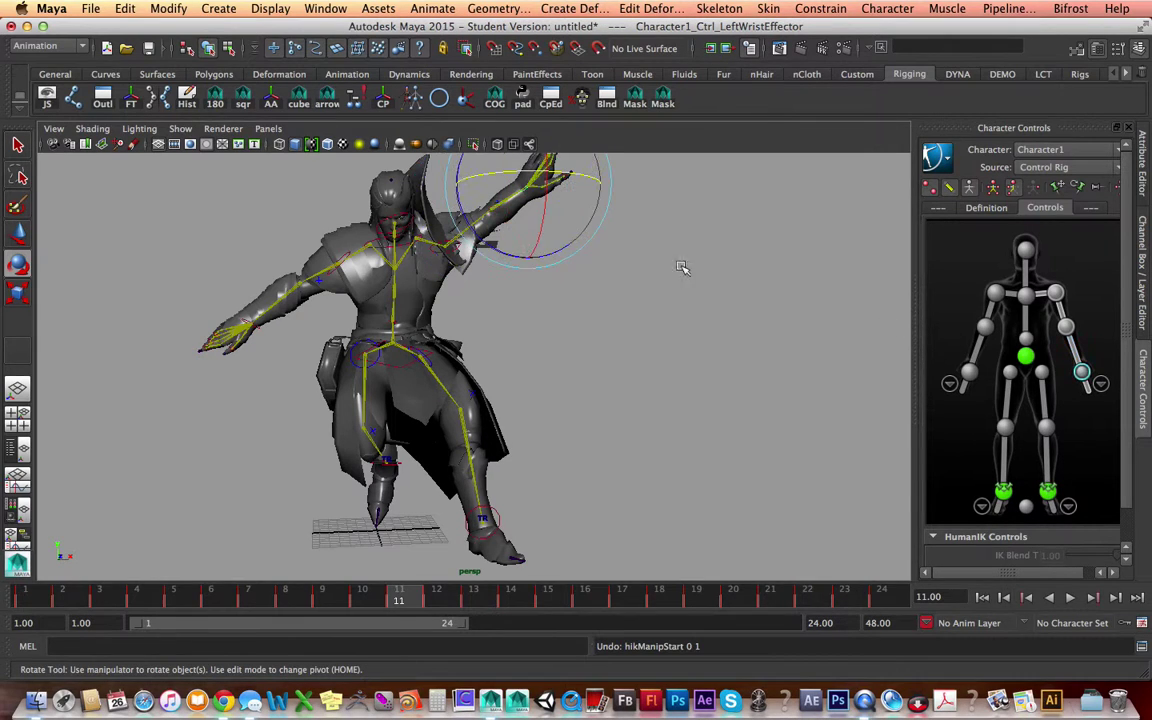
left_click_drag(560, 272, 604, 265, "alt")
key("w")
left_click_drag(577, 187, 593, 258)
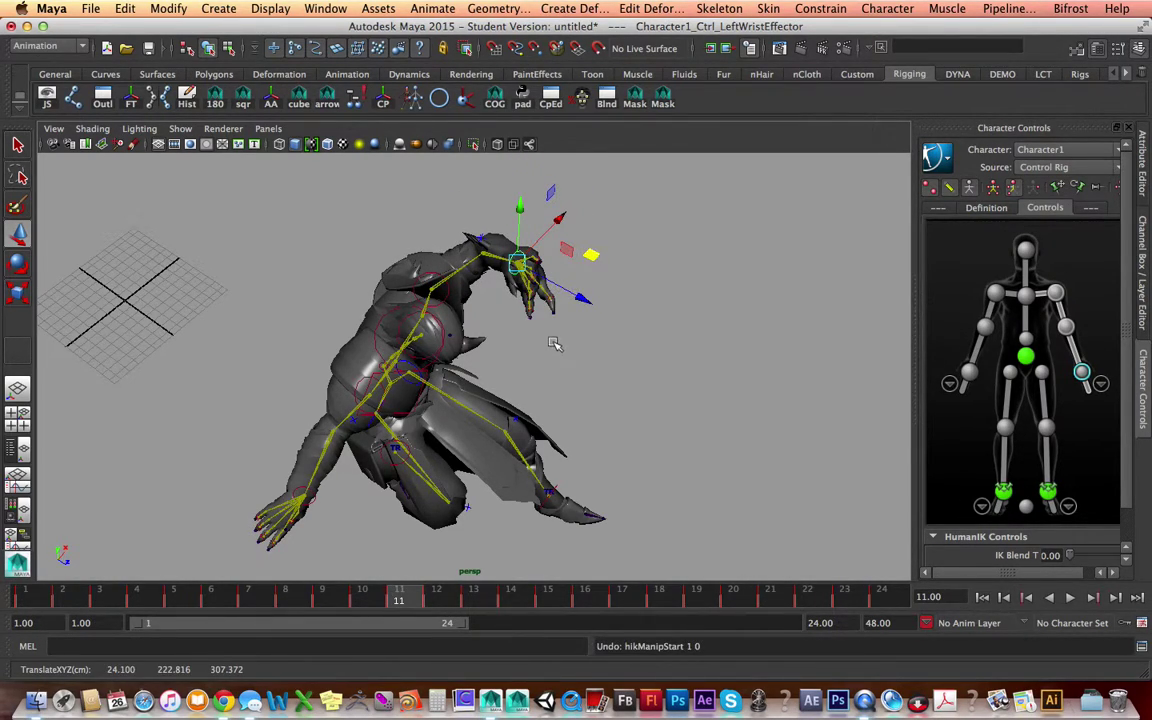
key("super+z")
left_click_drag(516, 303, 606, 285, "alt")
right_click_drag(547, 278, 514, 278, "alt")
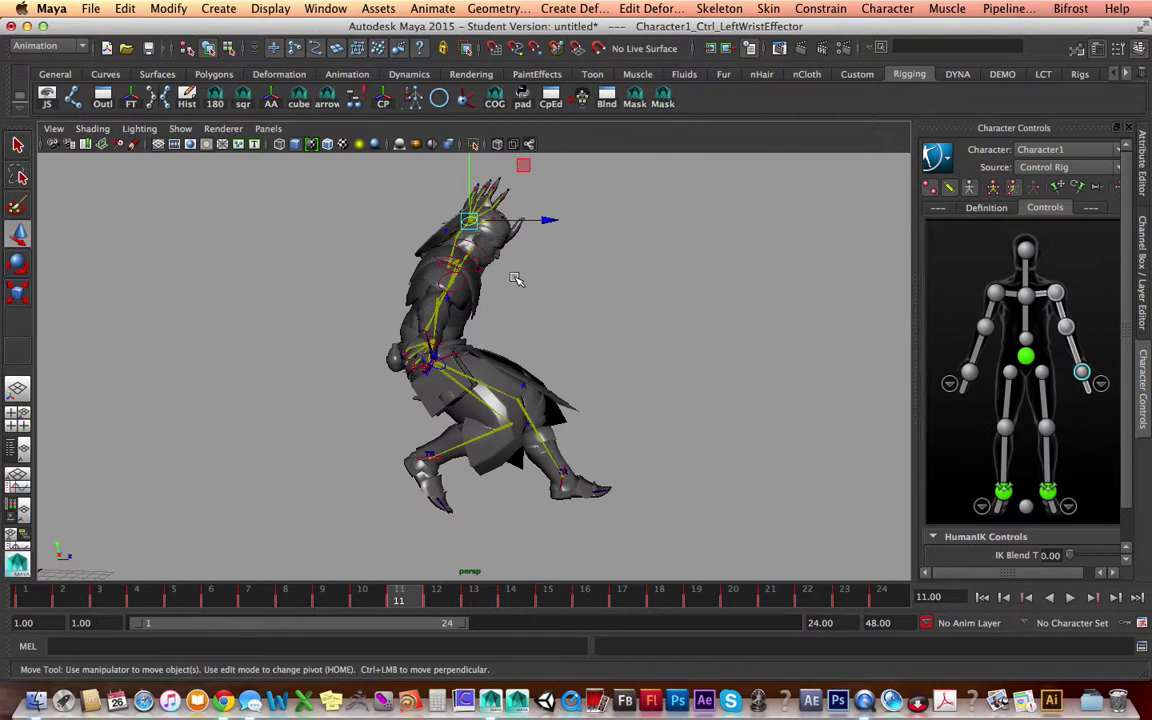